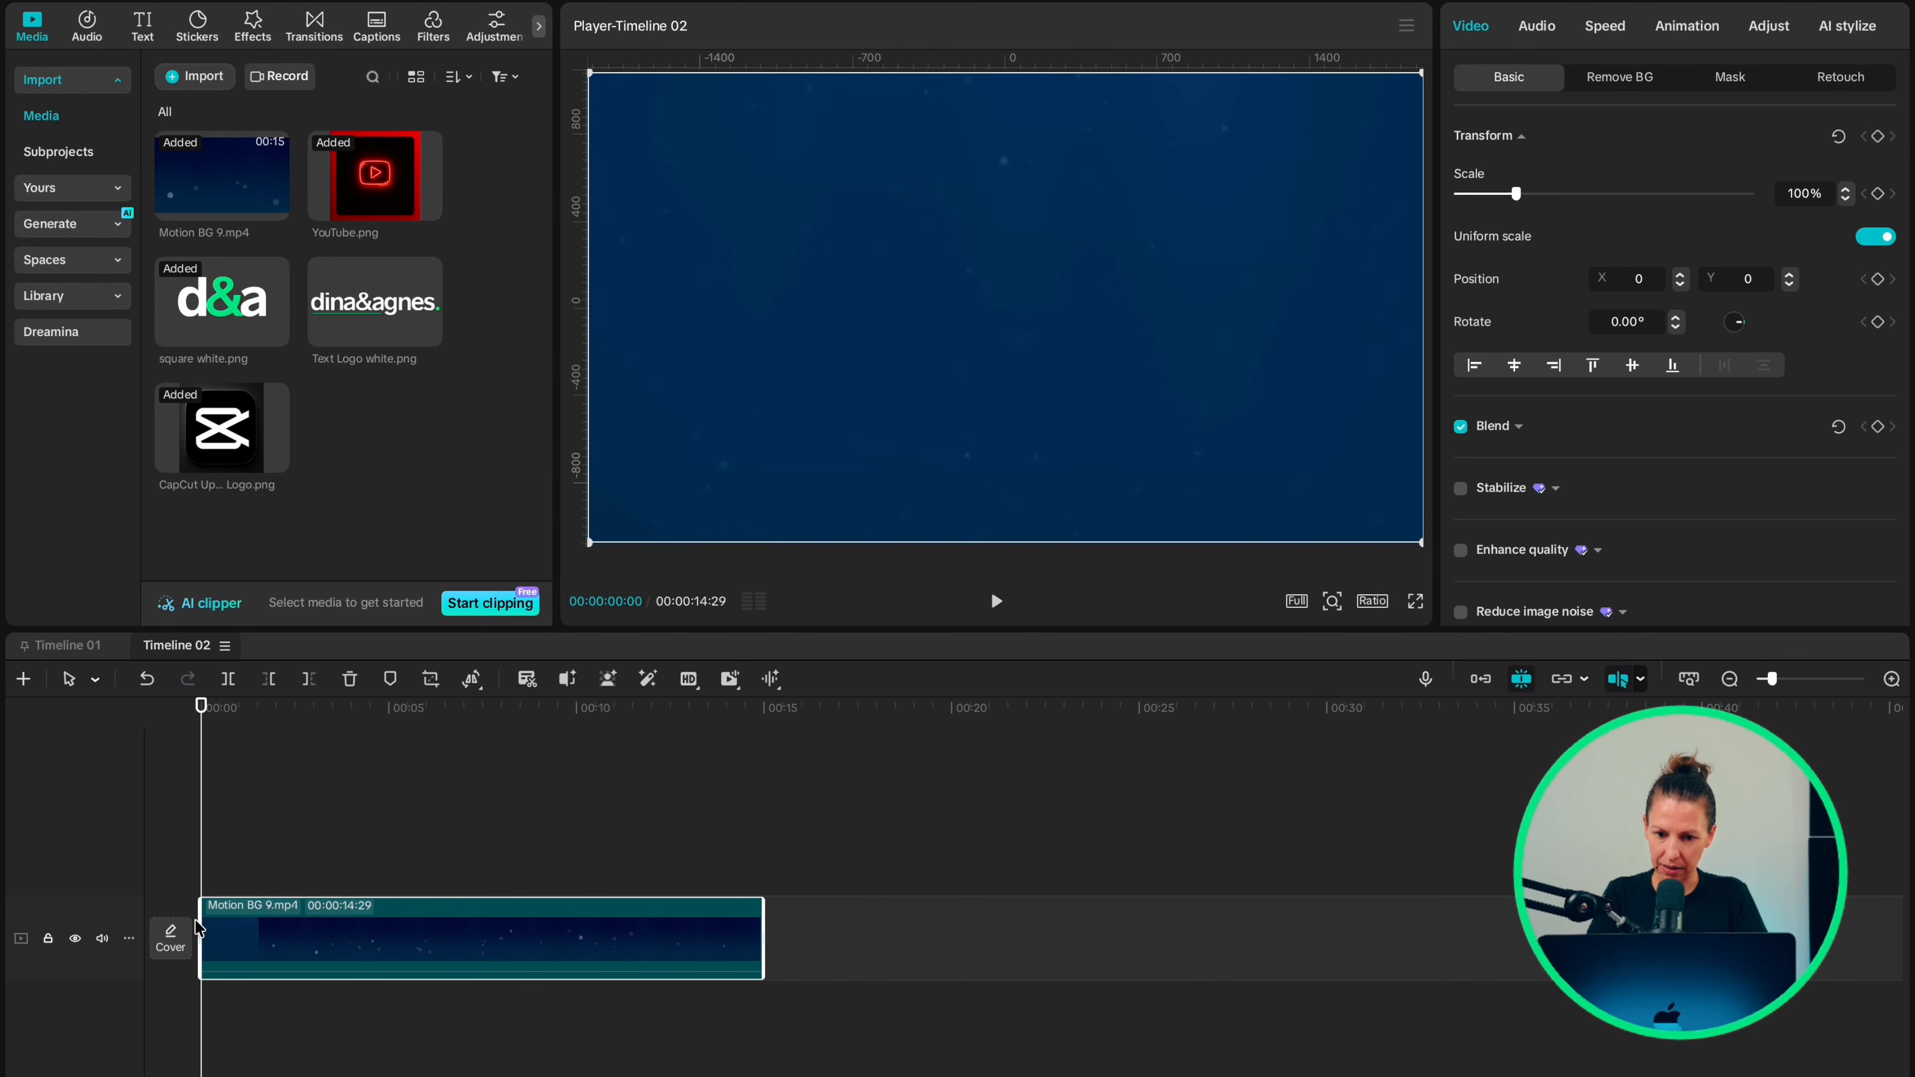
Add YouTube.png on a track above the motion background at the timeline start and scale it to 50%.
{"action": "left_click_drag", "start_coordinate": [375, 177], "coordinate": [227, 881]}
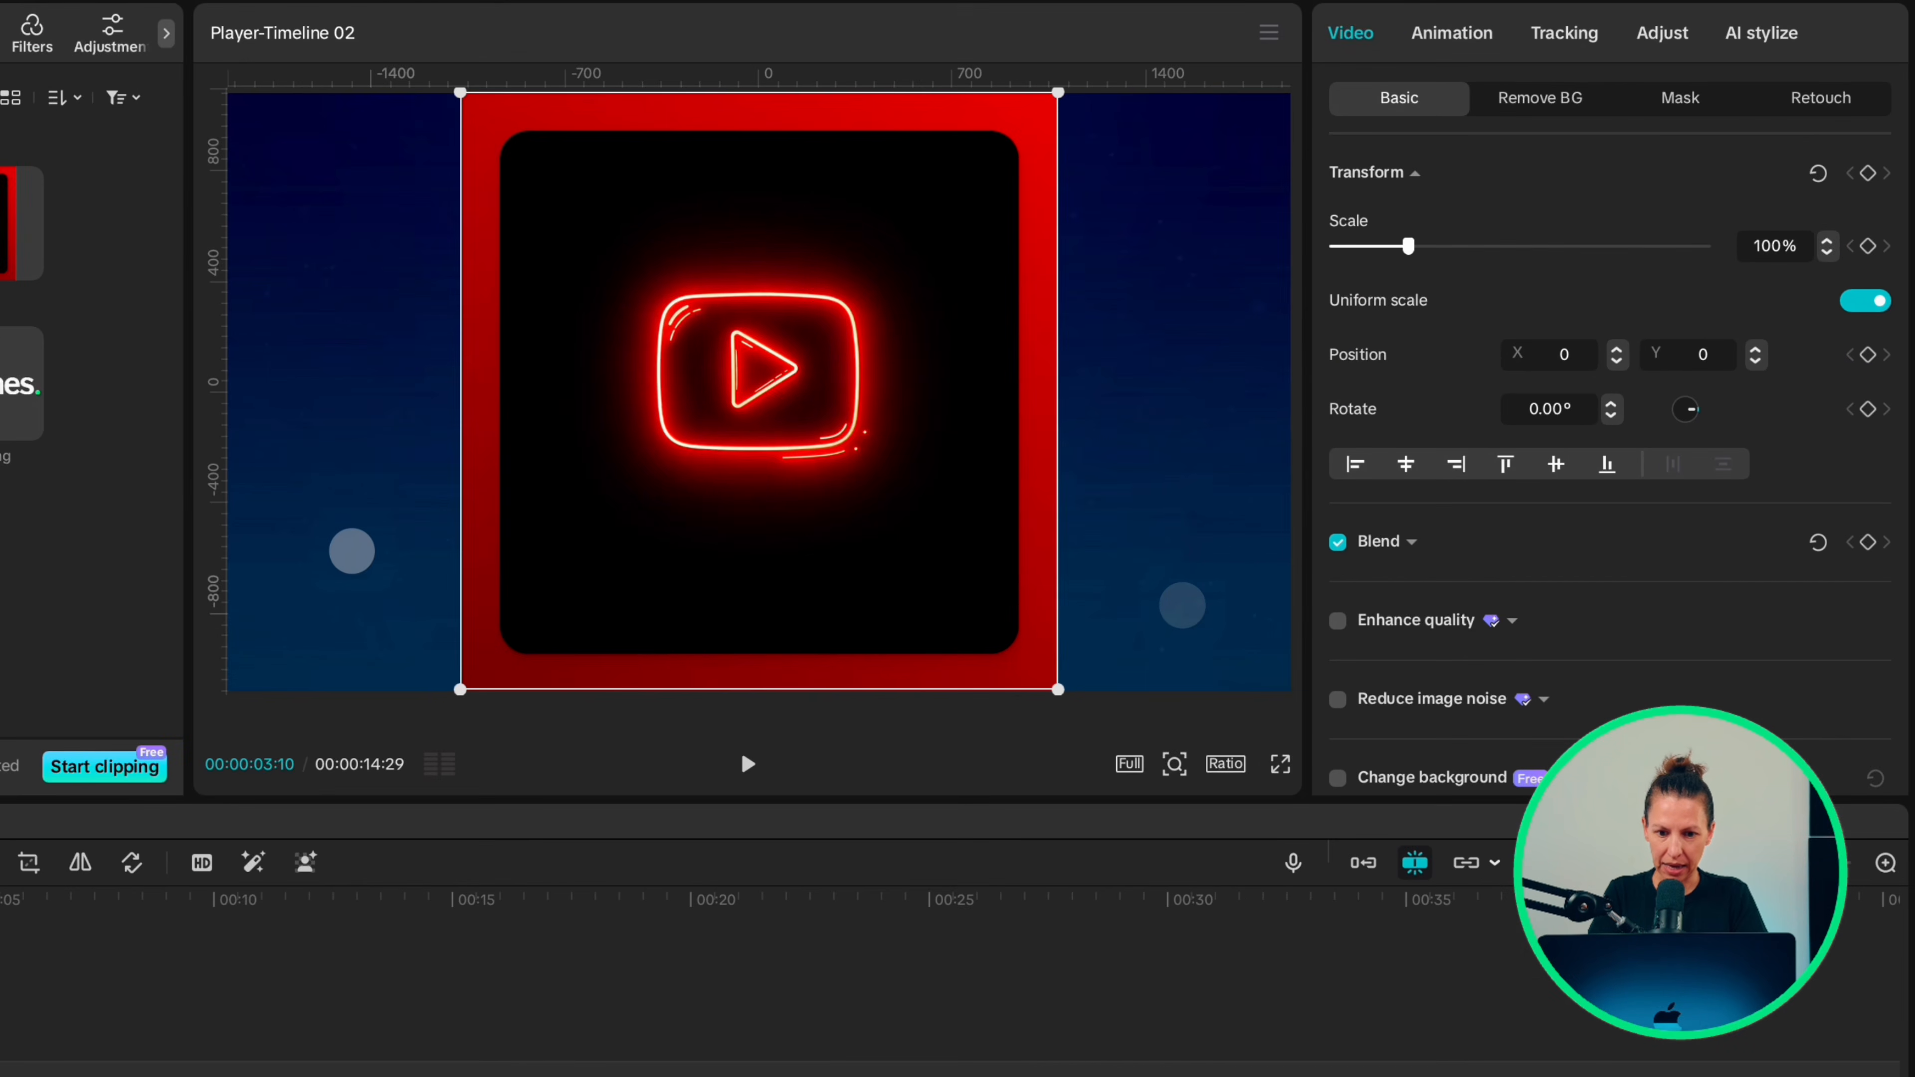
{"action": "left_click", "coordinate": [1846, 199]}
{"action": "left_click_drag", "start_coordinate": [1832, 255], "coordinate": [1832, 254]}
{"action": "left_click", "coordinate": [1832, 255]}
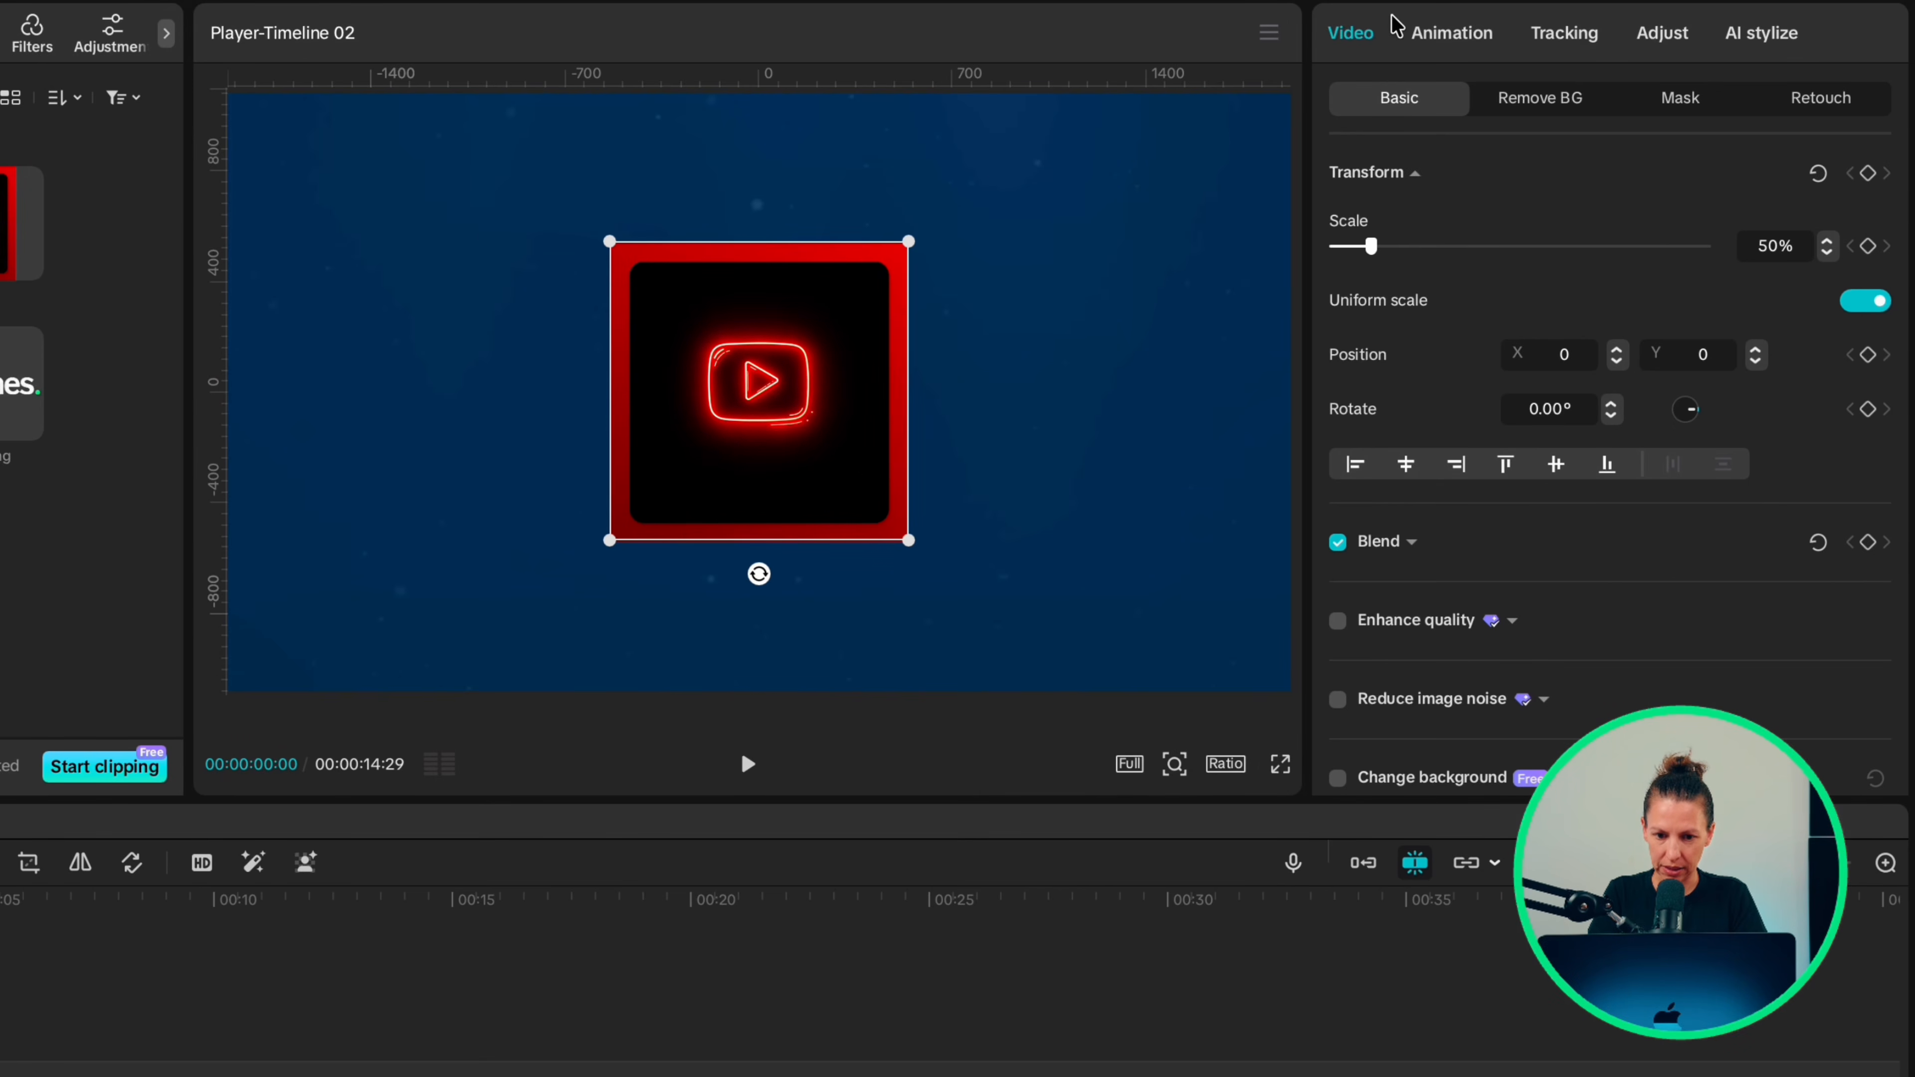
Add a rectangle mask covering the whole YouTube logo and round the mask's corners.
{"action": "left_click", "coordinate": [1679, 97]}
{"action": "left_click", "coordinate": [1387, 221]}
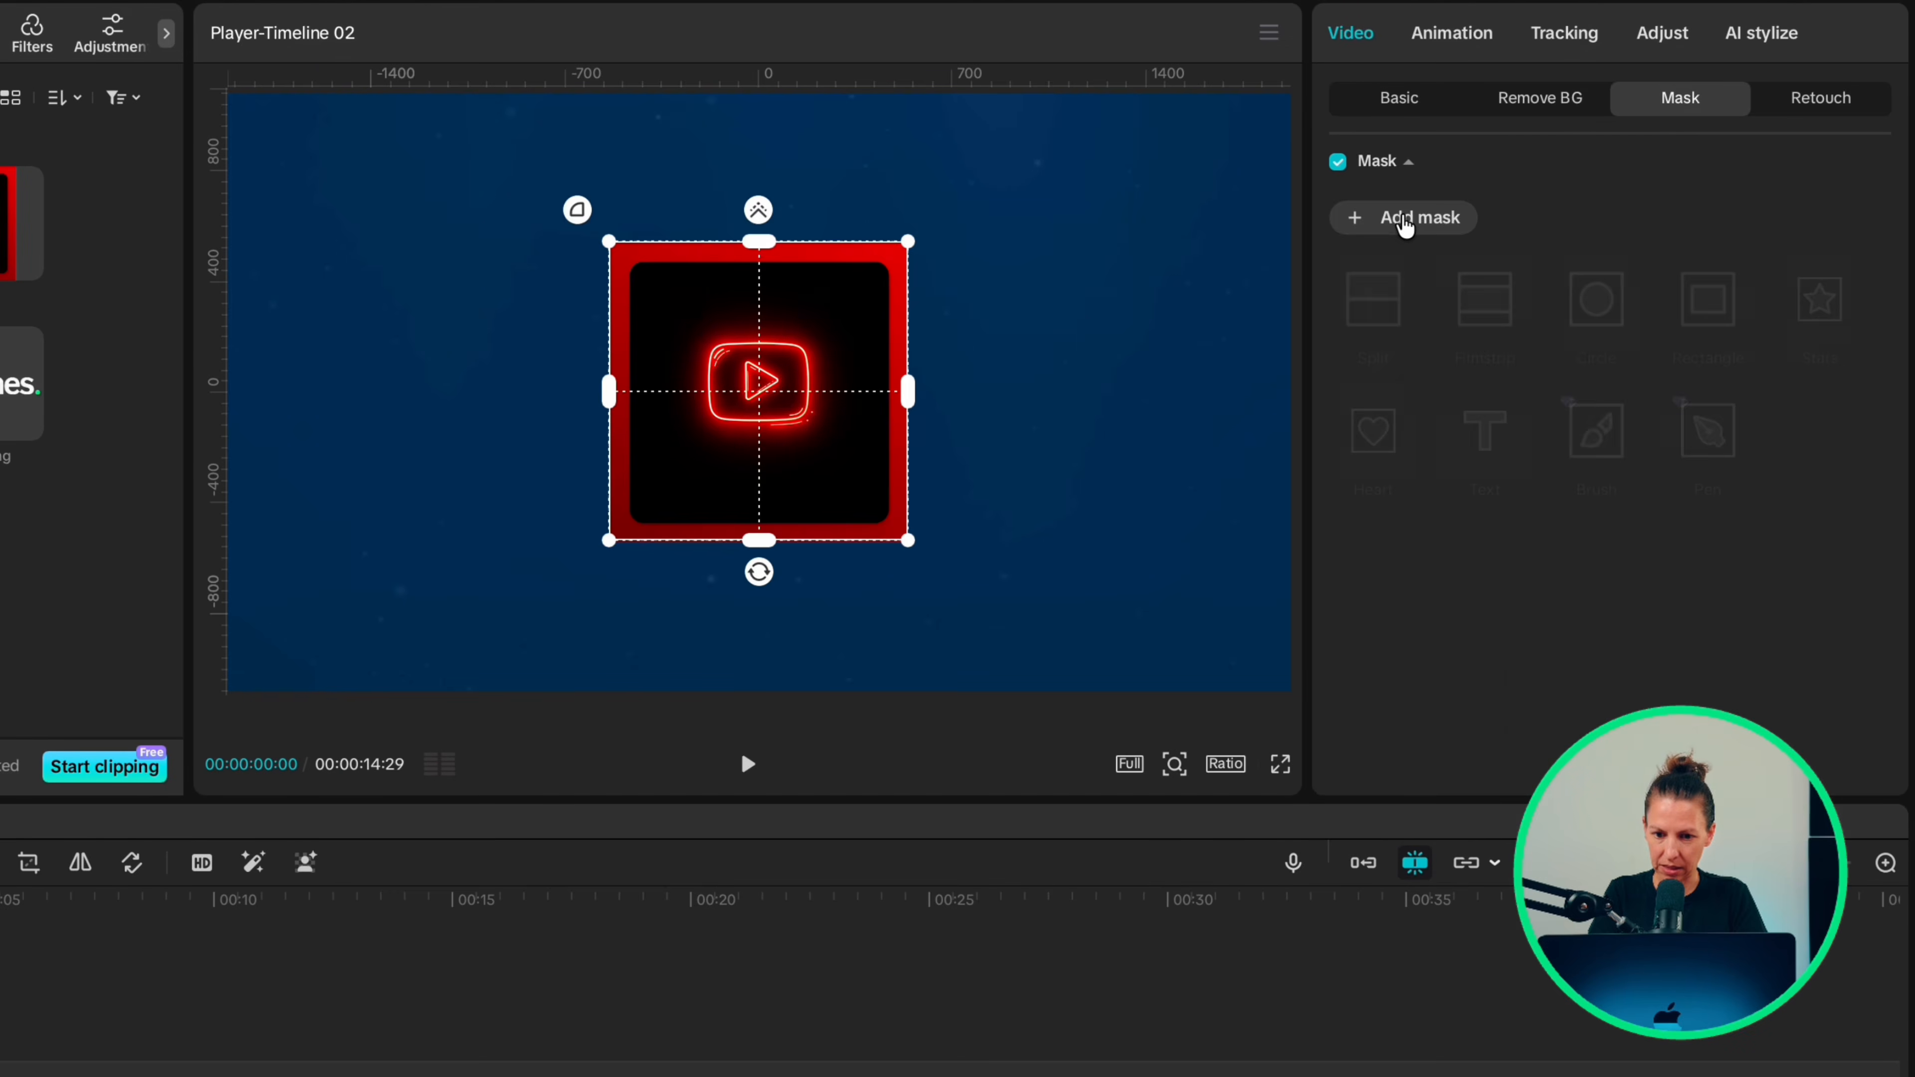
{"action": "left_click_drag", "start_coordinate": [759, 466], "coordinate": [778, 625]}
{"action": "left_click", "coordinate": [1828, 567]}
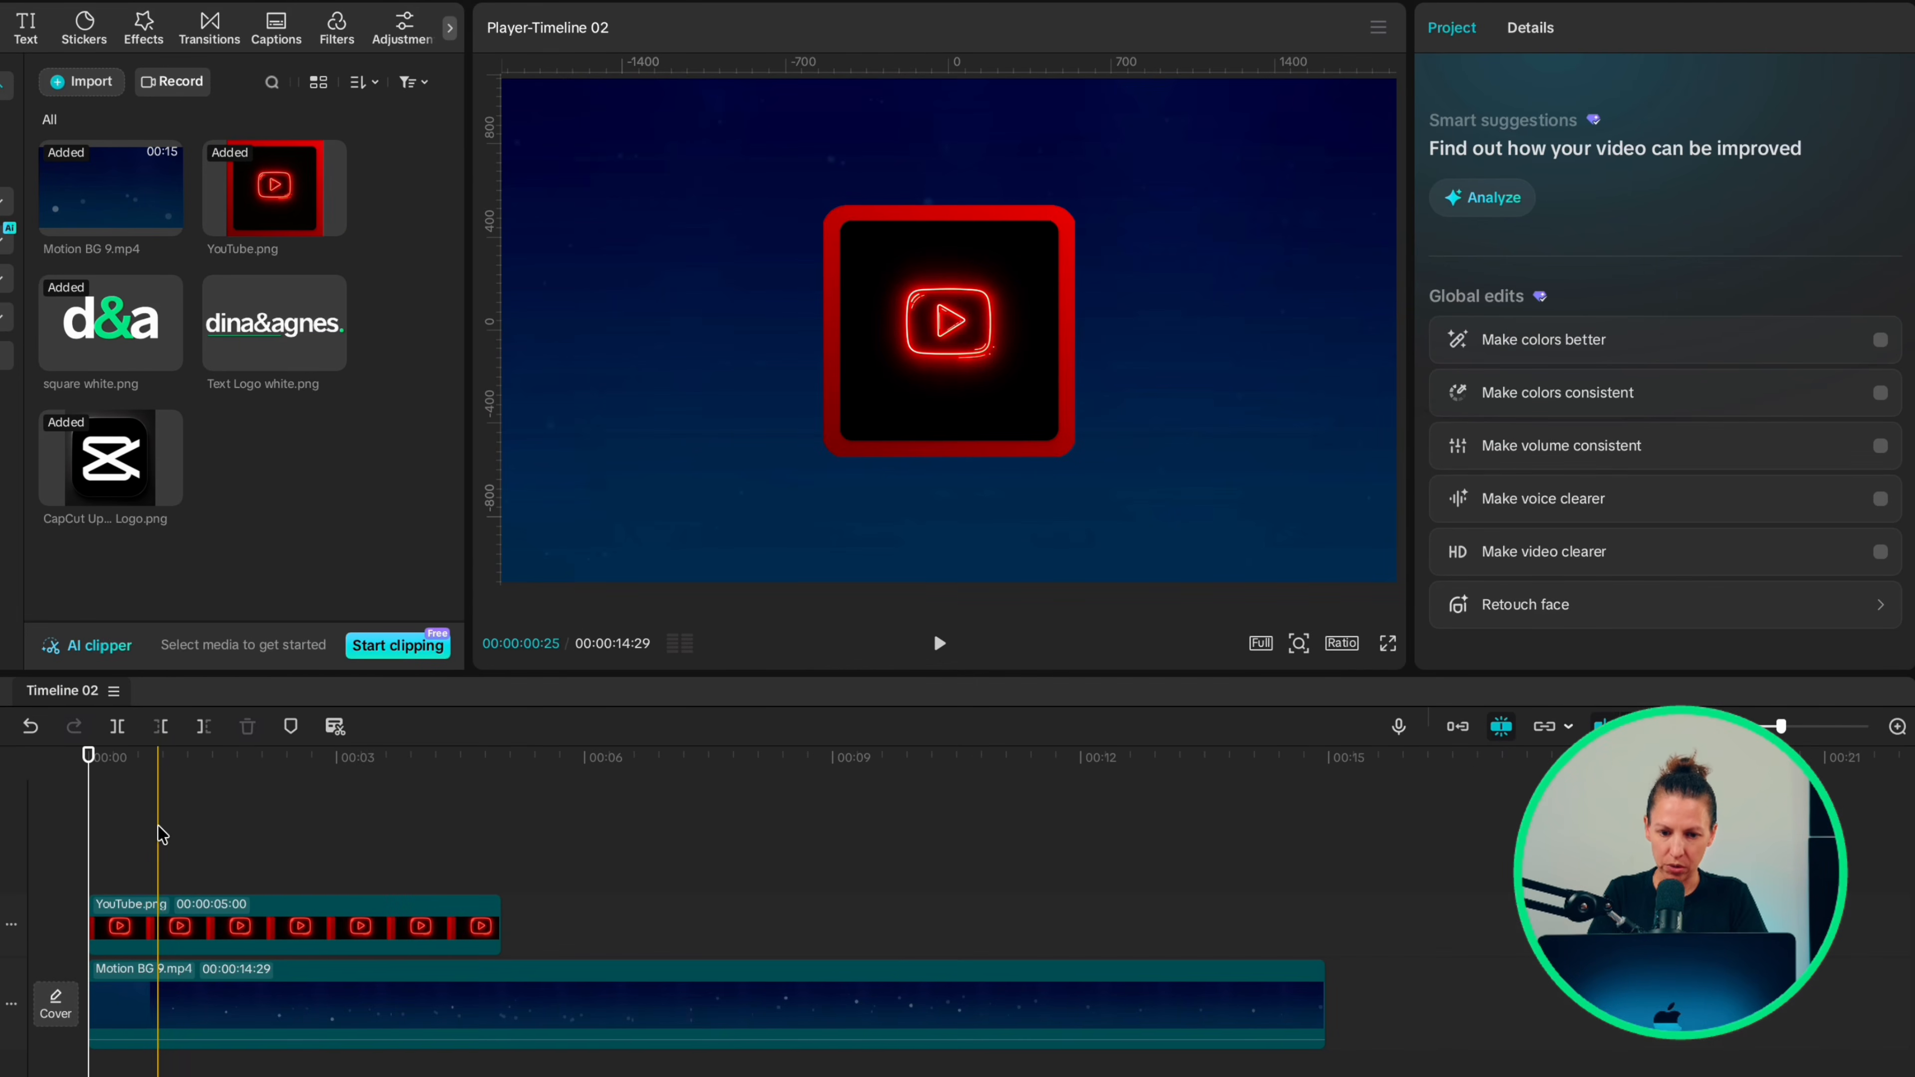
Keyframe the centred YouTube logo at 00:00:00:25, and at the clip start place it below the frame at about Y -2023, rotated -25°.
{"action": "left_click", "coordinate": [185, 922]}
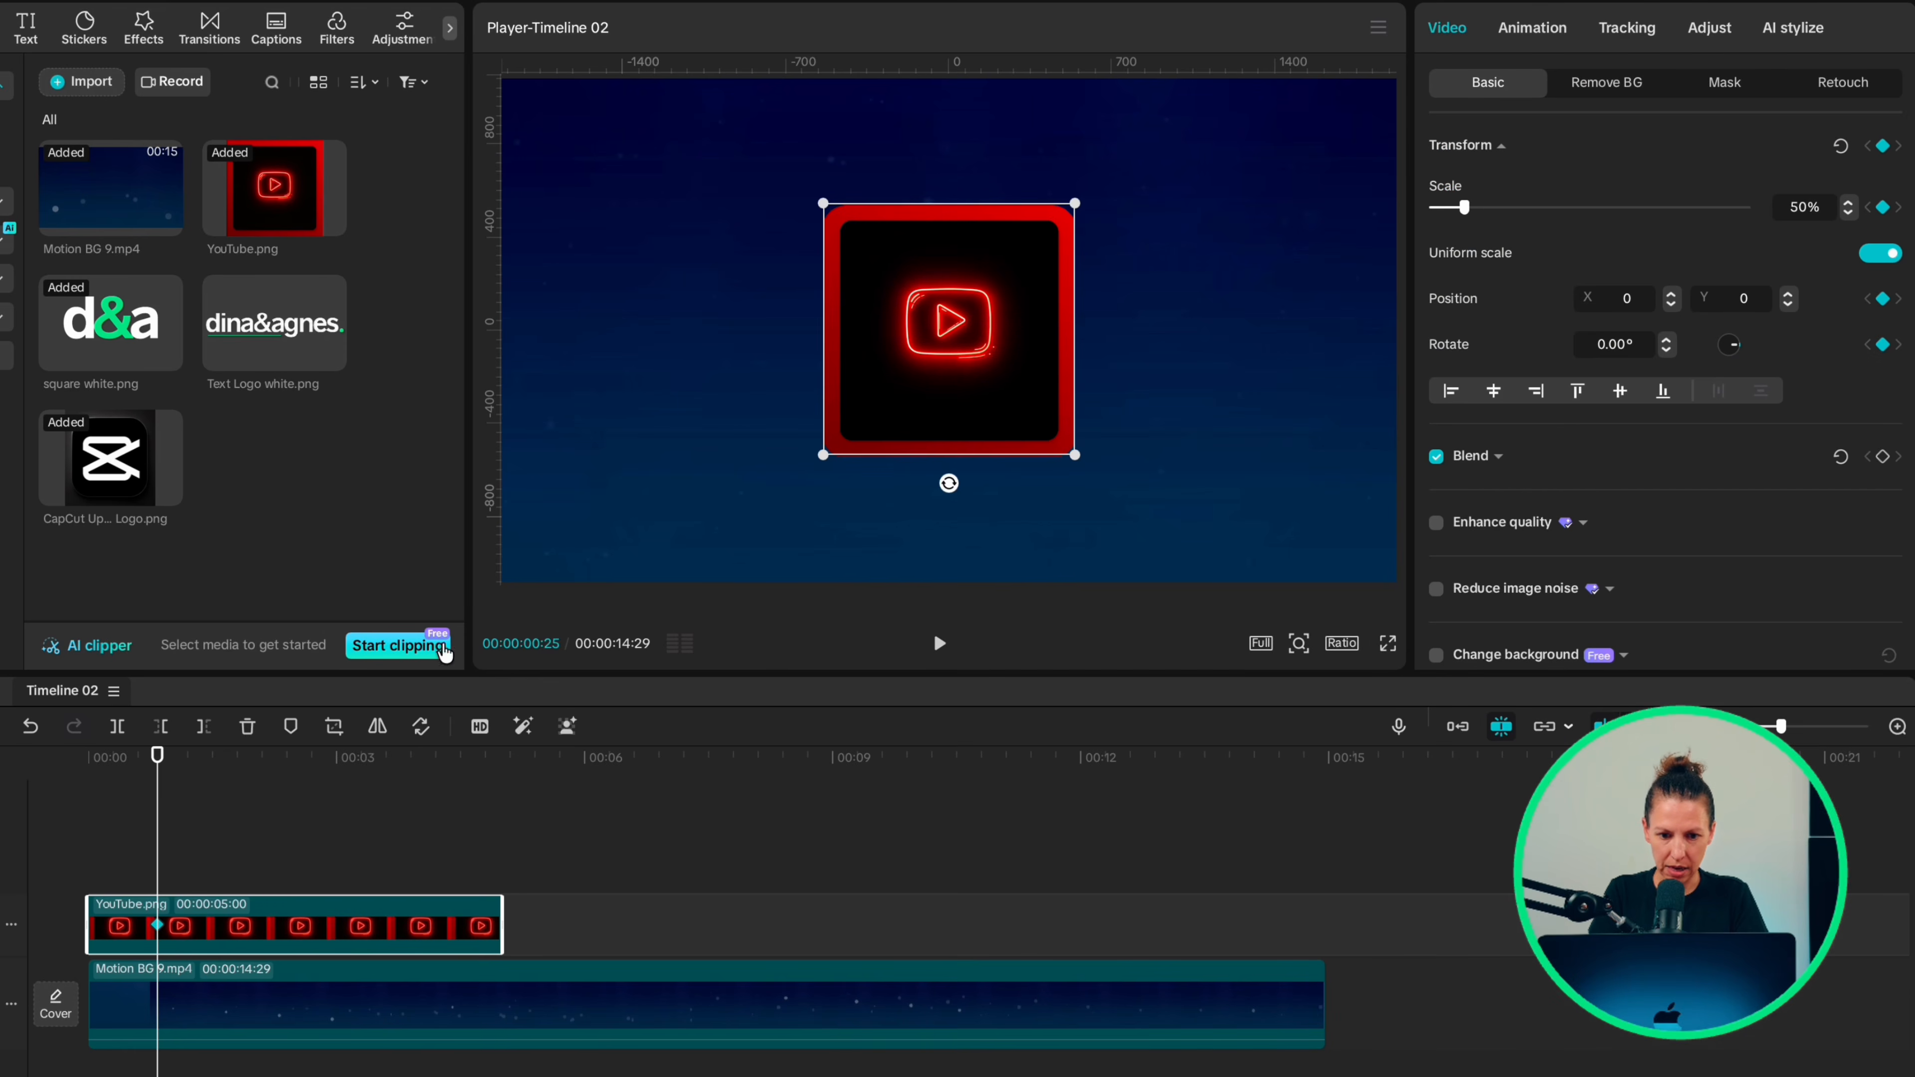
{"action": "left_click", "coordinate": [110, 796]}
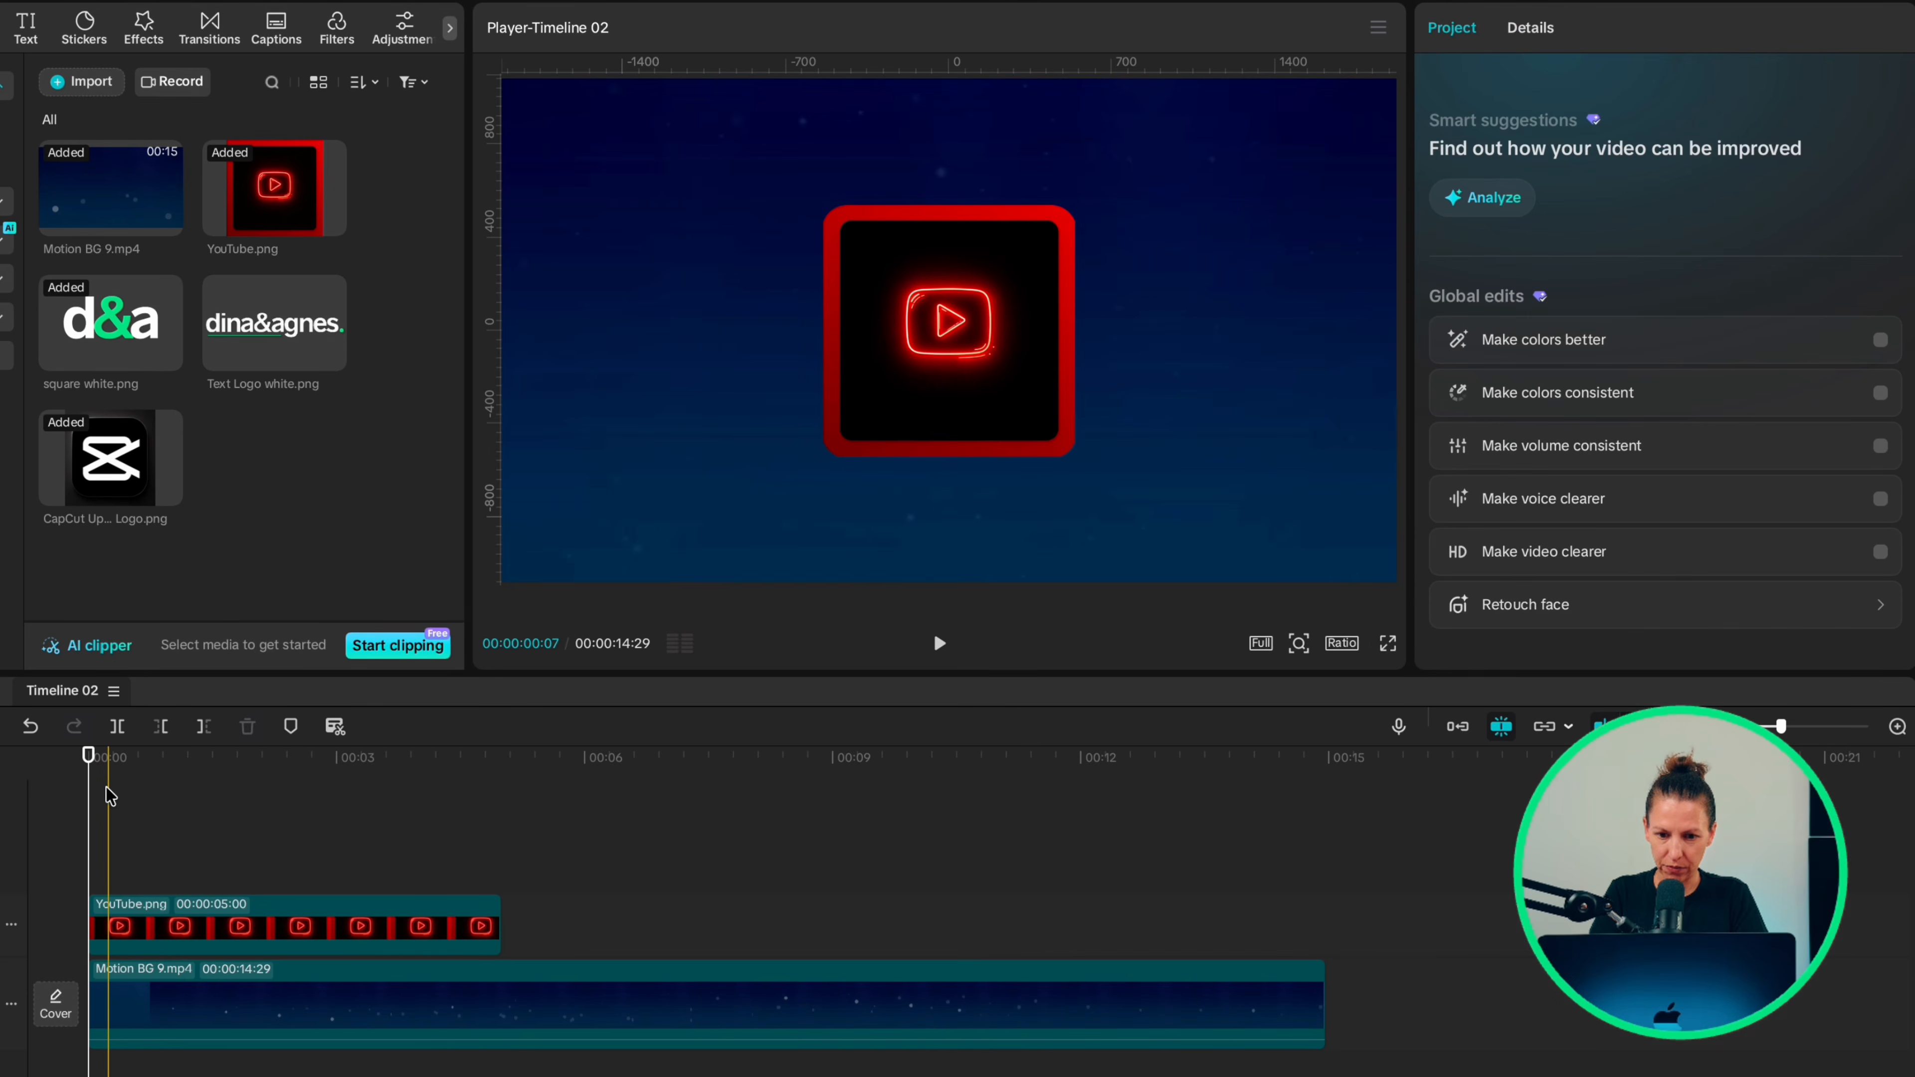
{"action": "left_click_drag", "start_coordinate": [946, 327], "coordinate": [933, 792]}
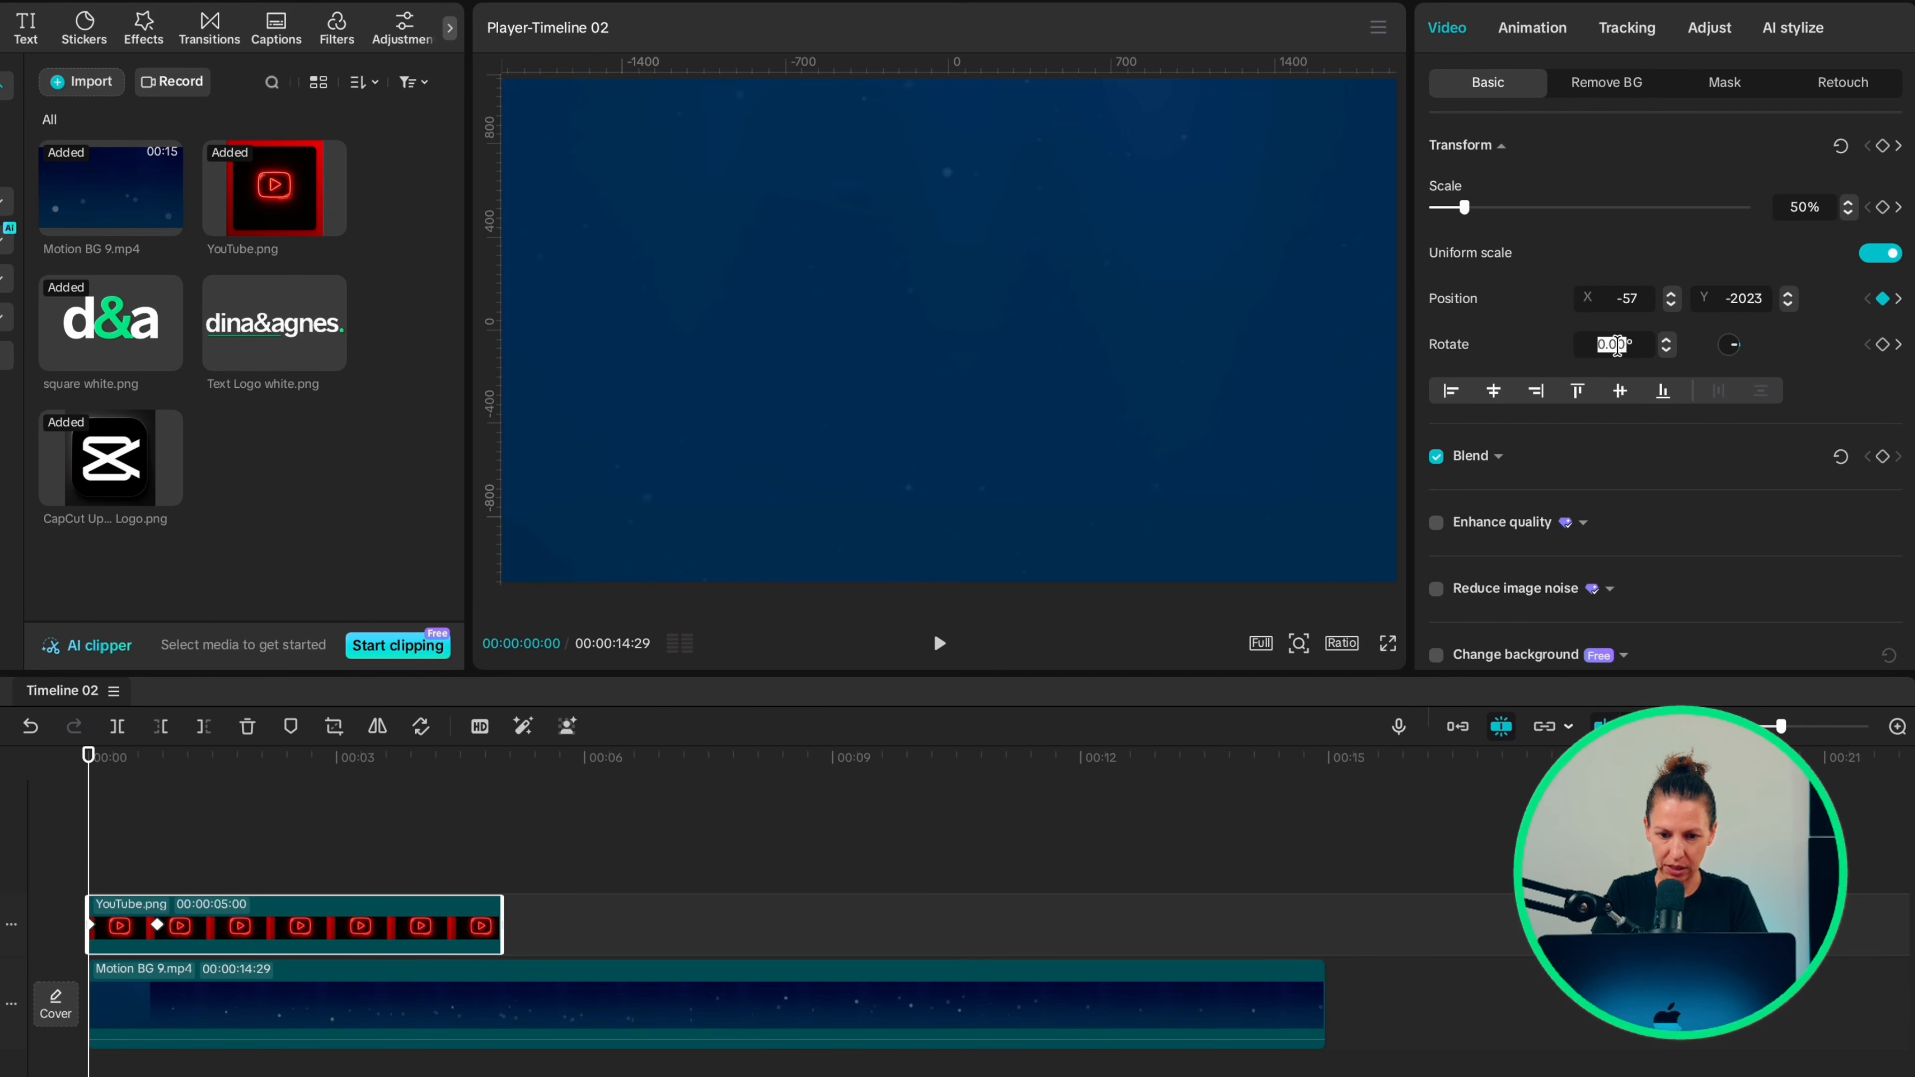
Show the YouTube clip's variable speed animation graph and apply the Cubic Out curve between its Y position keyframes.
{"action": "right_click", "coordinate": [179, 918]}
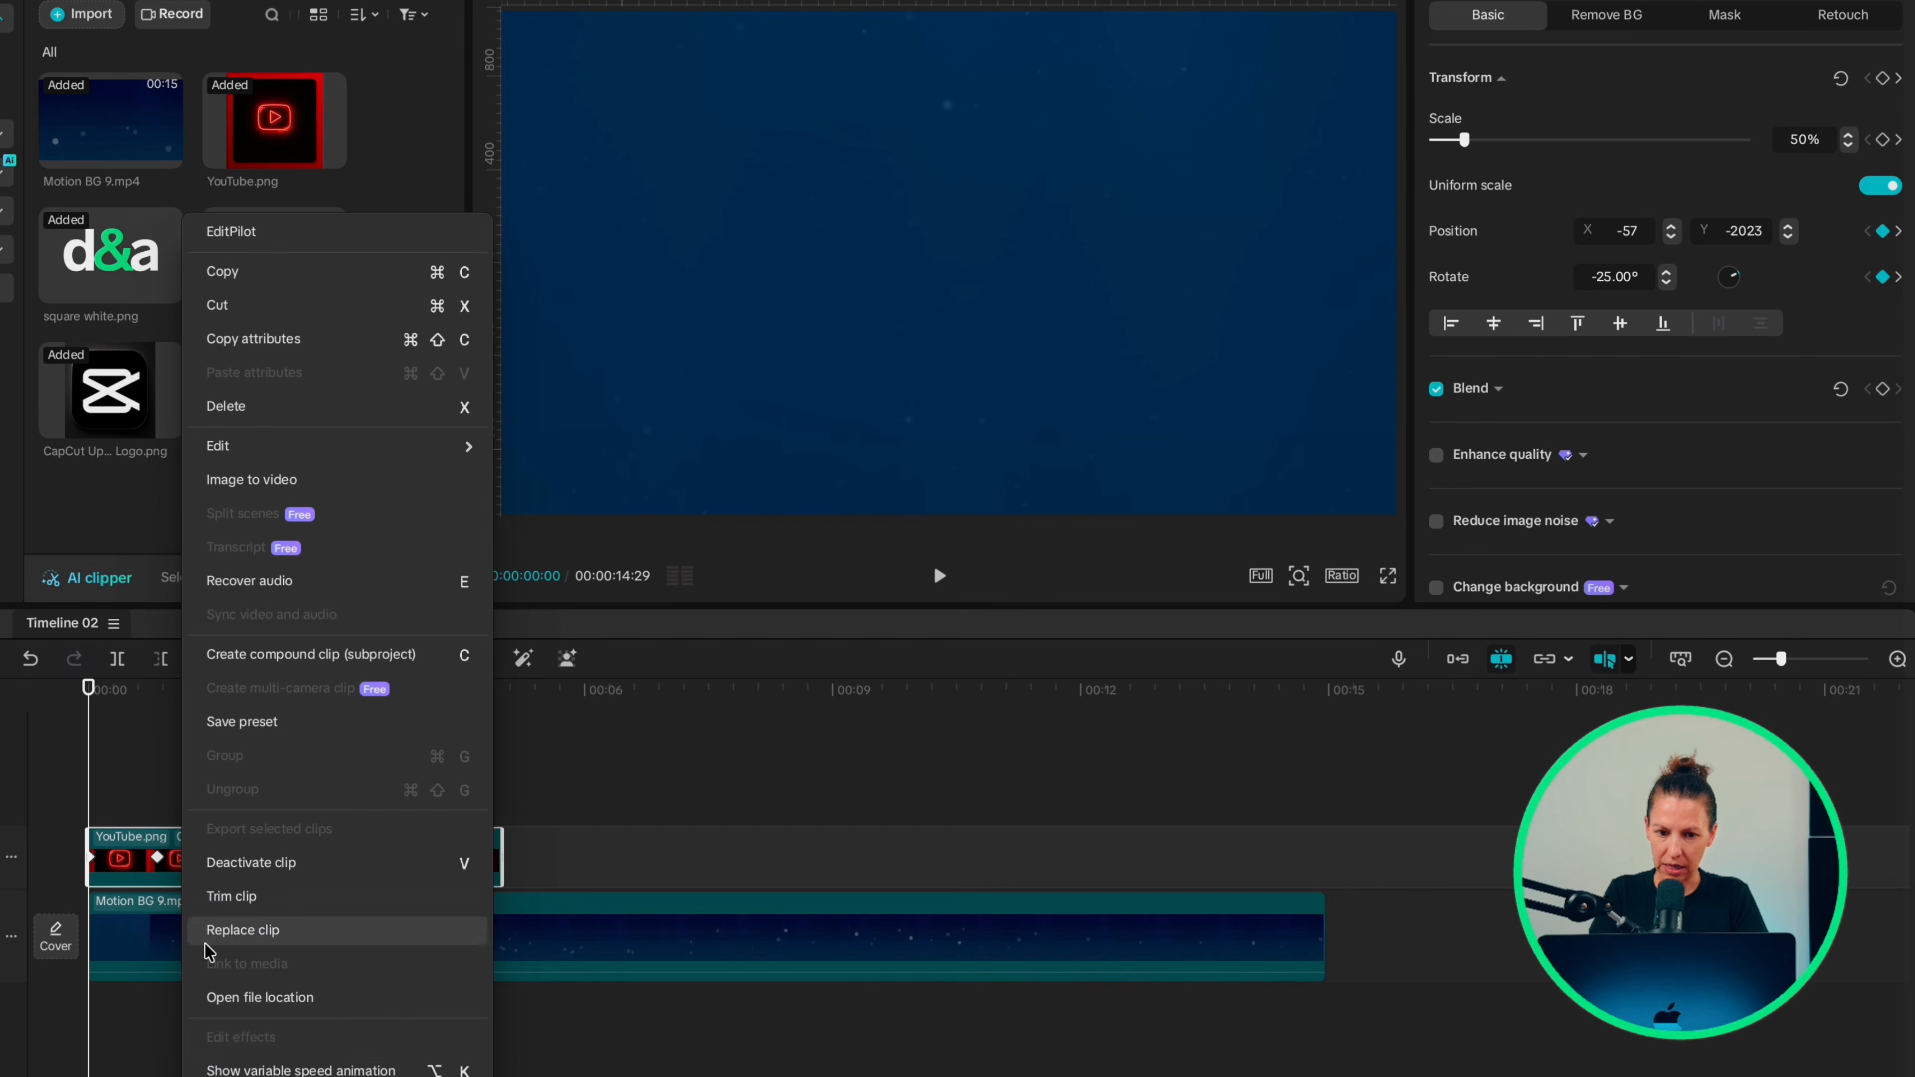
{"action": "left_click", "coordinate": [228, 1070]}
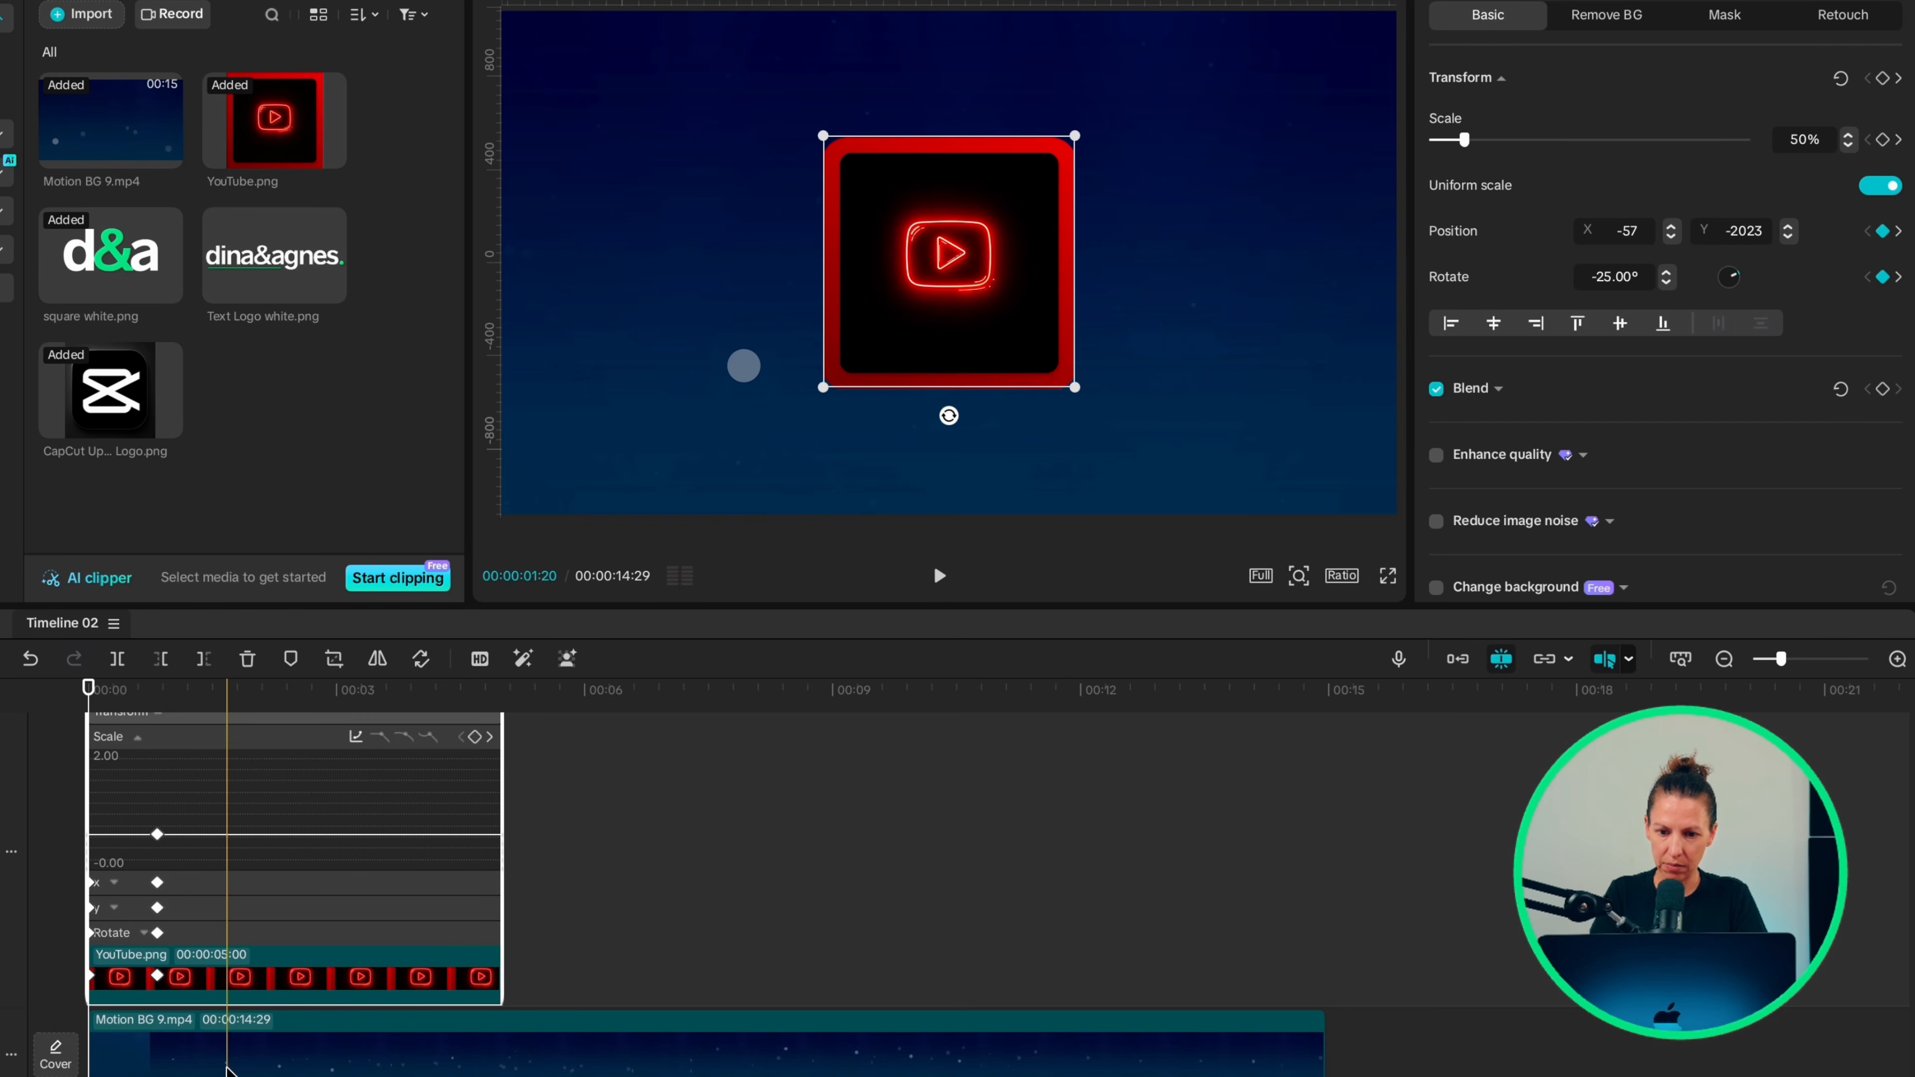
{"action": "left_click", "coordinate": [113, 908]}
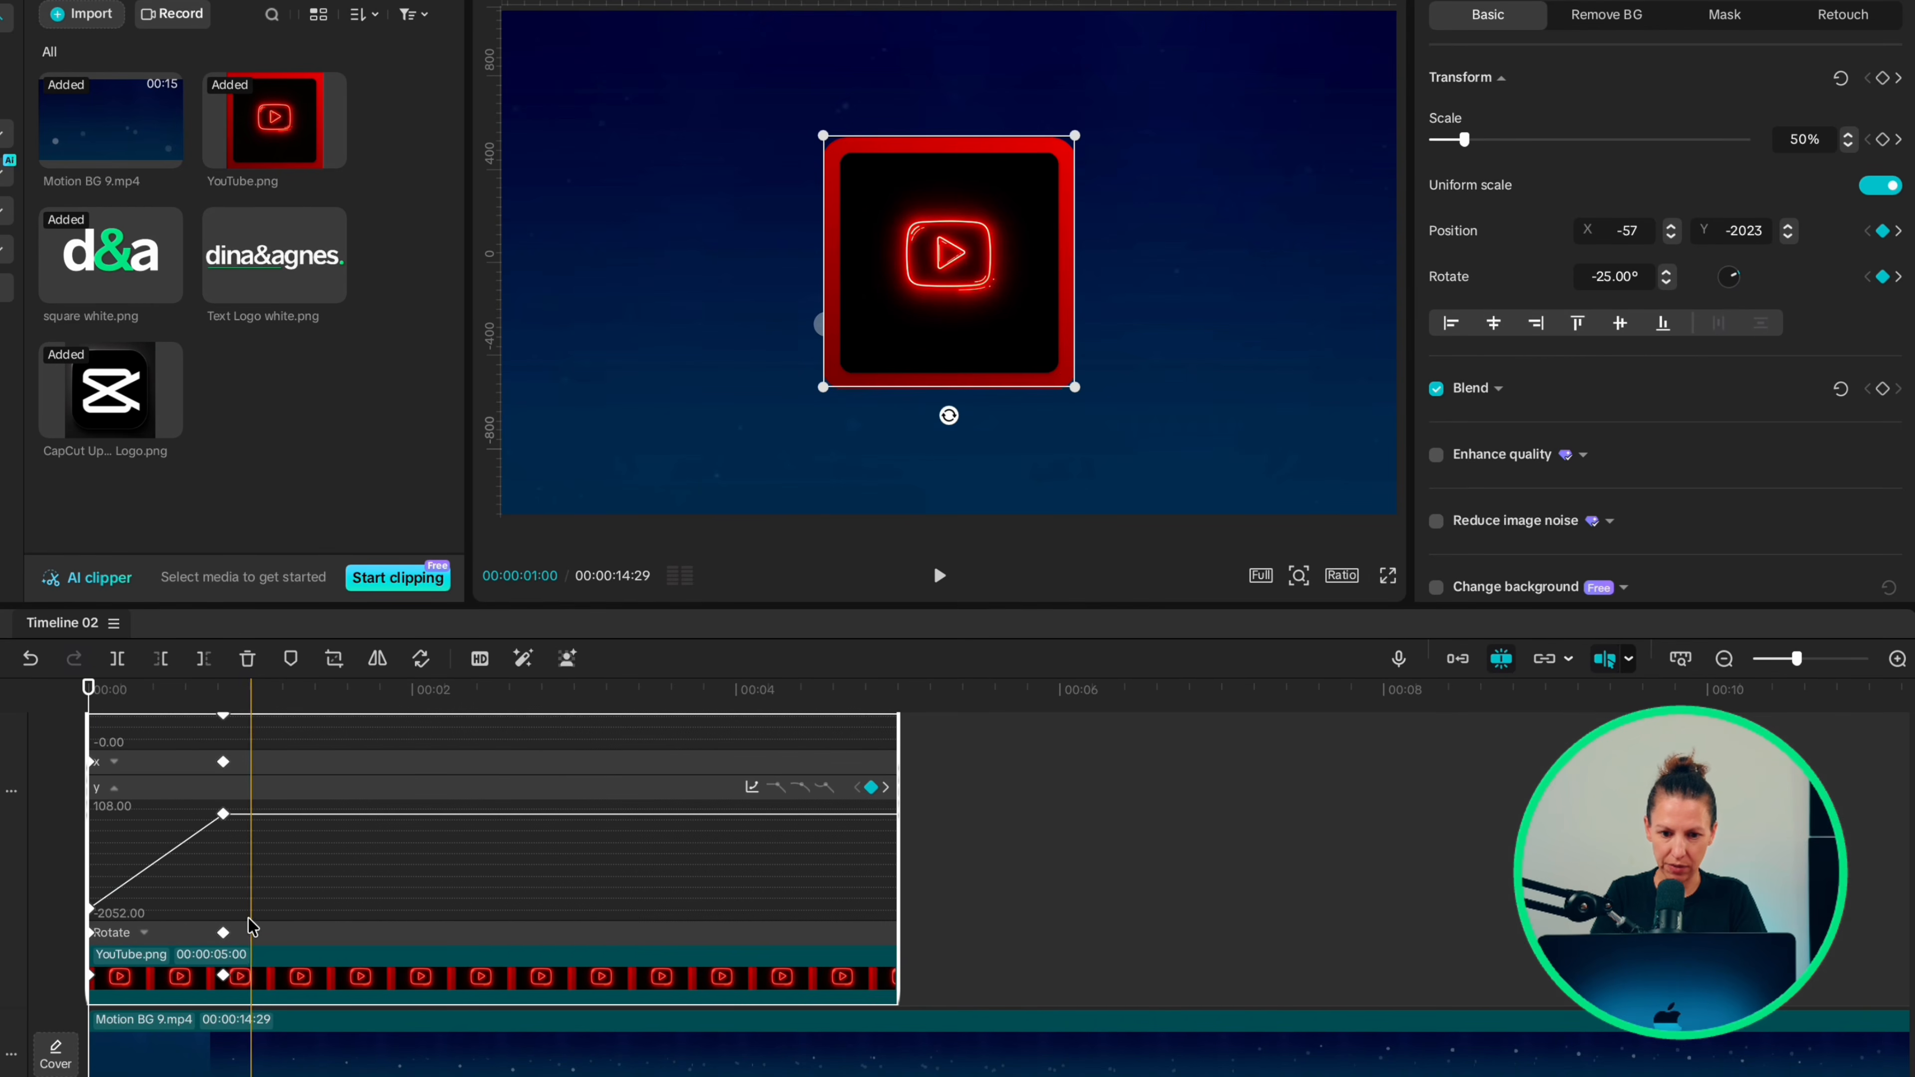
{"action": "left_click_drag", "start_coordinate": [249, 920], "coordinate": [88, 781]}
{"action": "left_click", "coordinate": [752, 787]}
{"action": "left_click", "coordinate": [966, 759]}
Apply the Cubic Out curve between the YouTube clip's rotation keyframes and hide the animation graph.
{"action": "left_click_drag", "start_coordinate": [232, 934], "coordinate": [80, 875]}
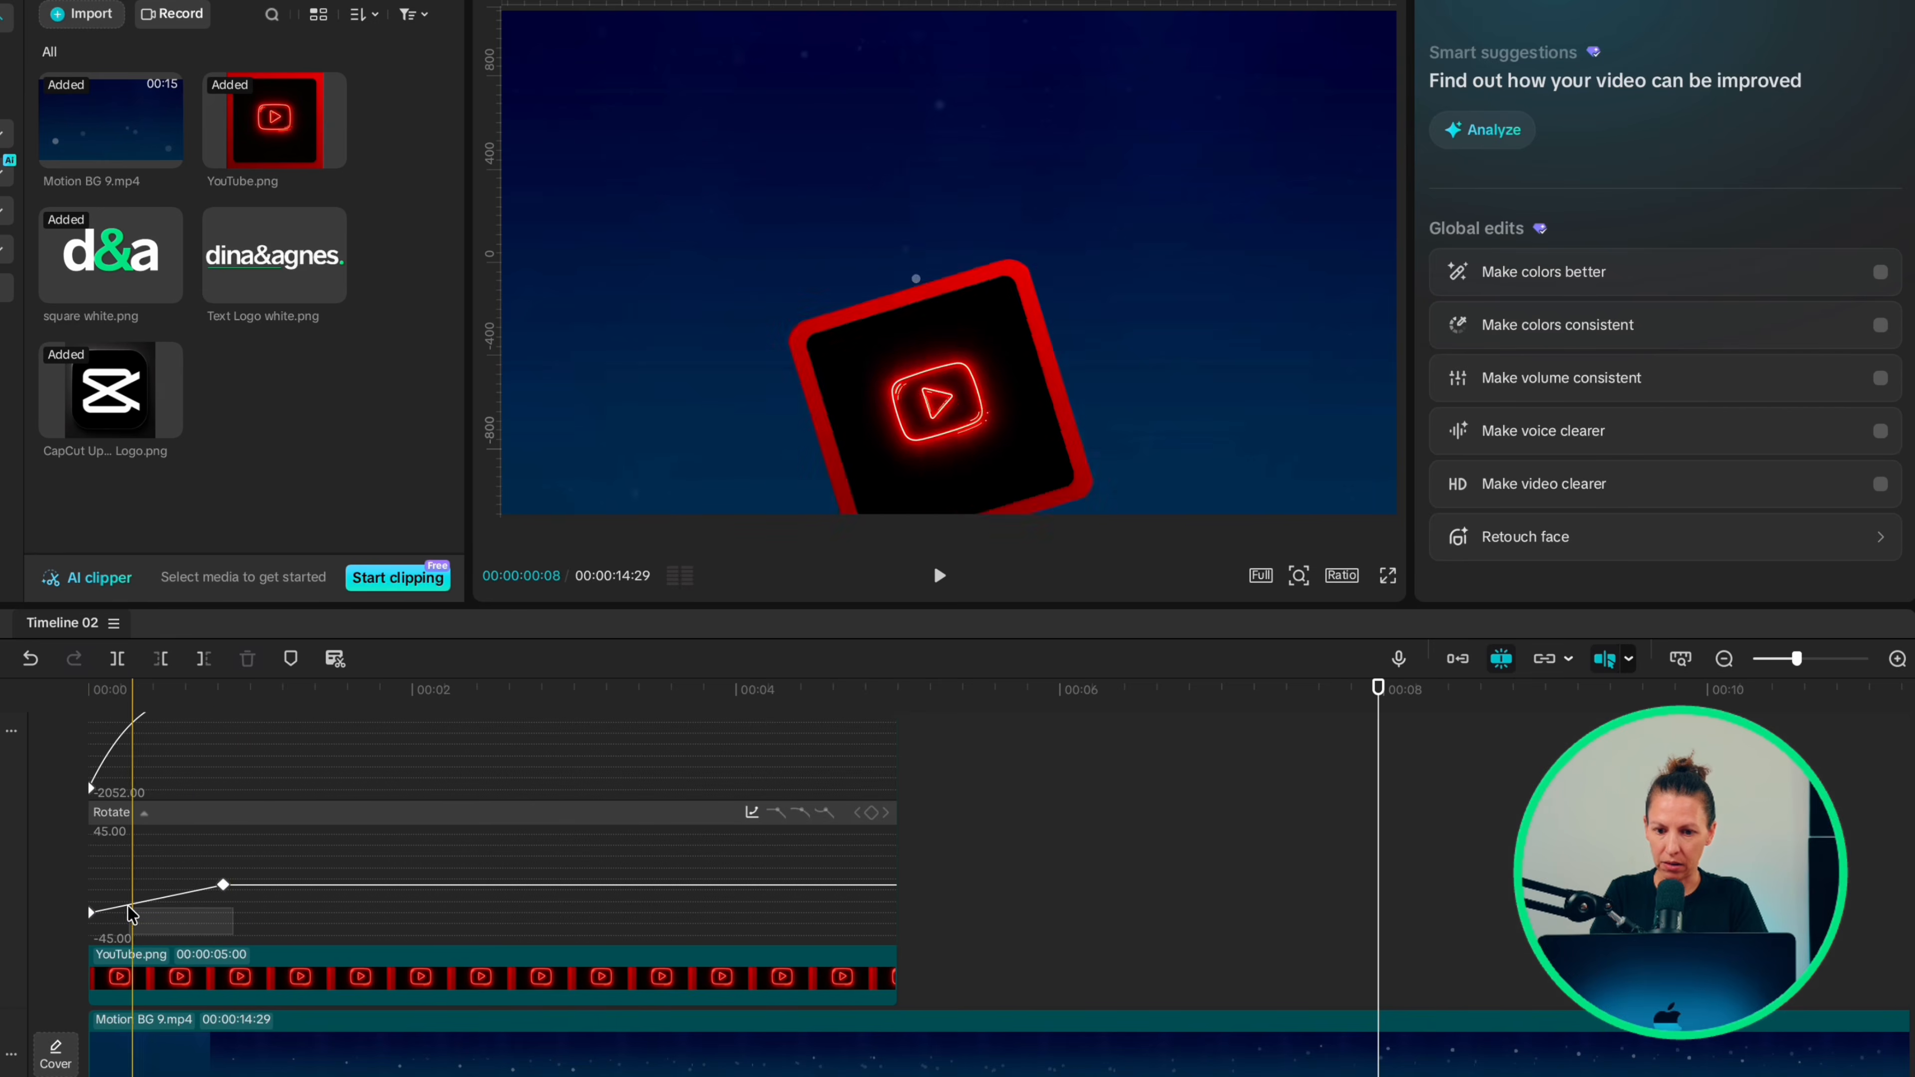
{"action": "left_click", "coordinate": [751, 812]}
{"action": "left_click", "coordinate": [954, 715]}
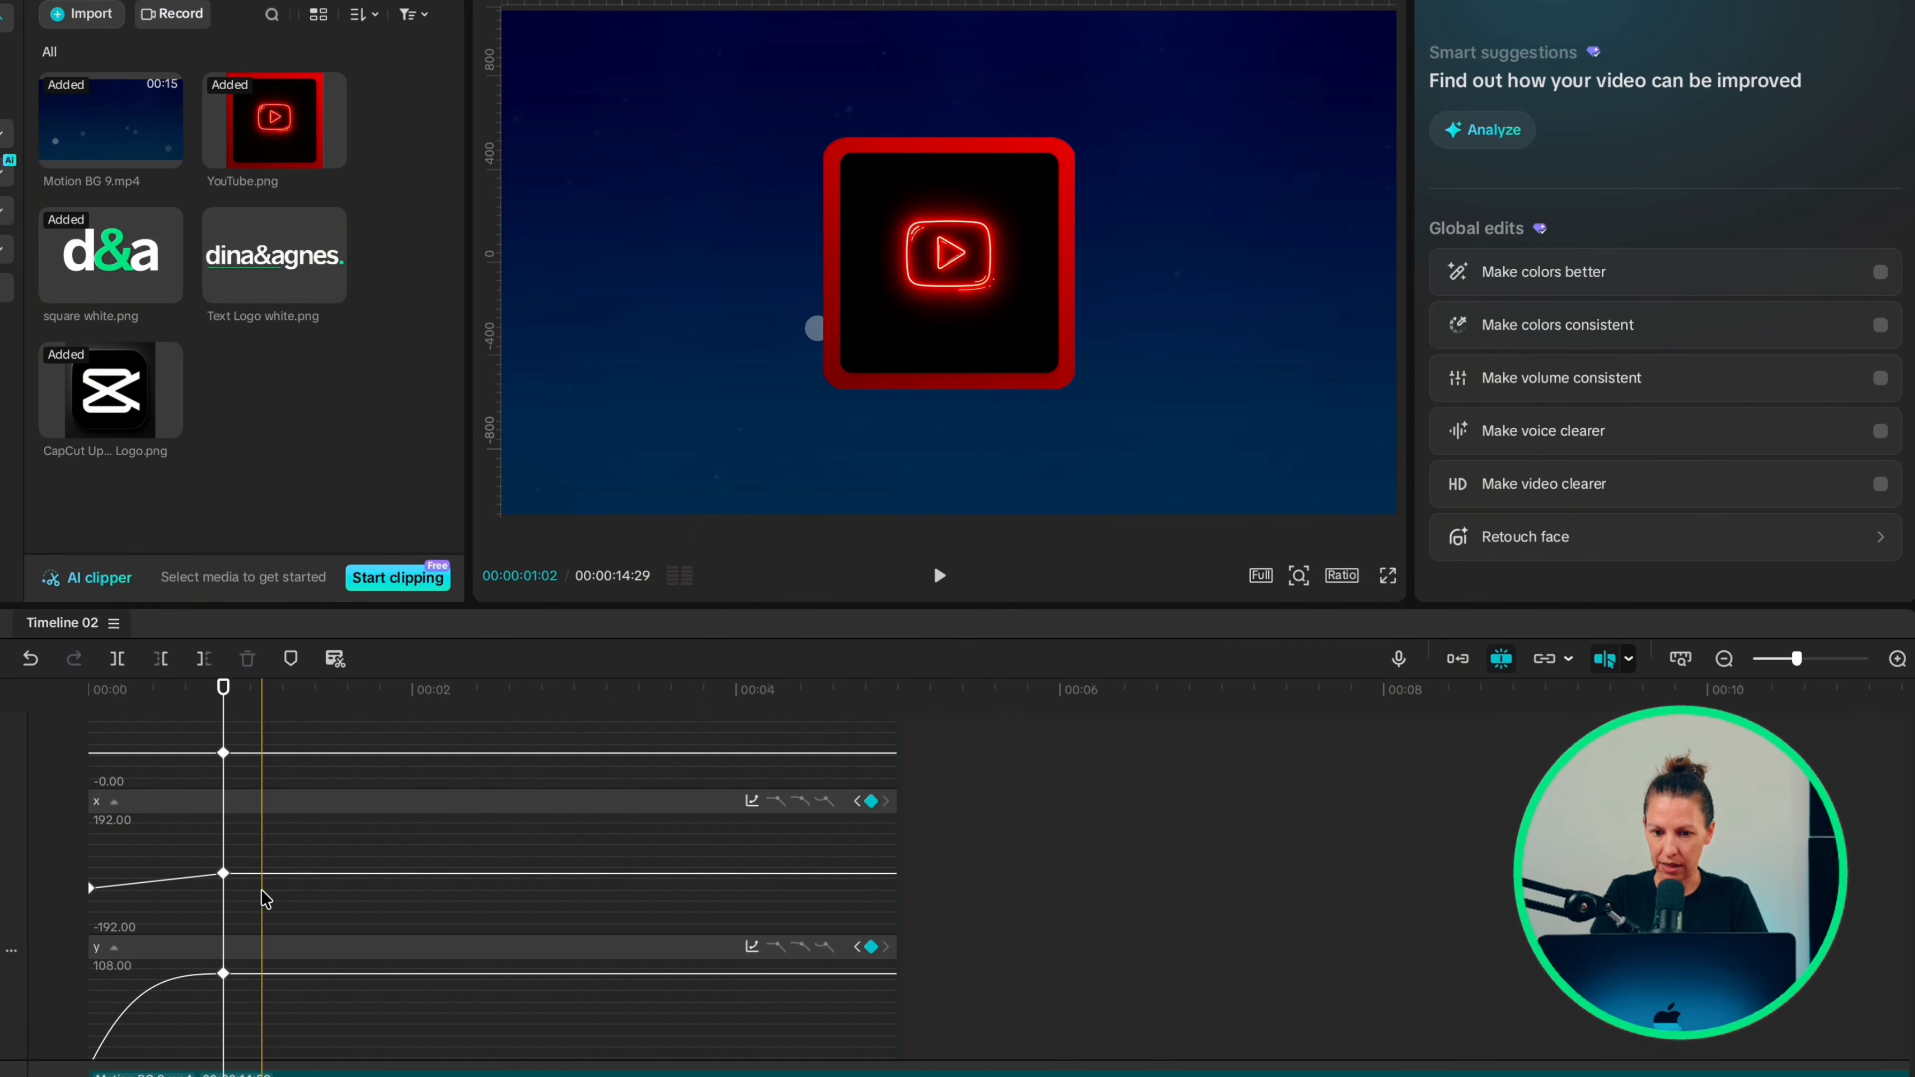
{"action": "scroll", "coordinate": [263, 901], "scroll_direction": "down", "scroll_amount": 3}
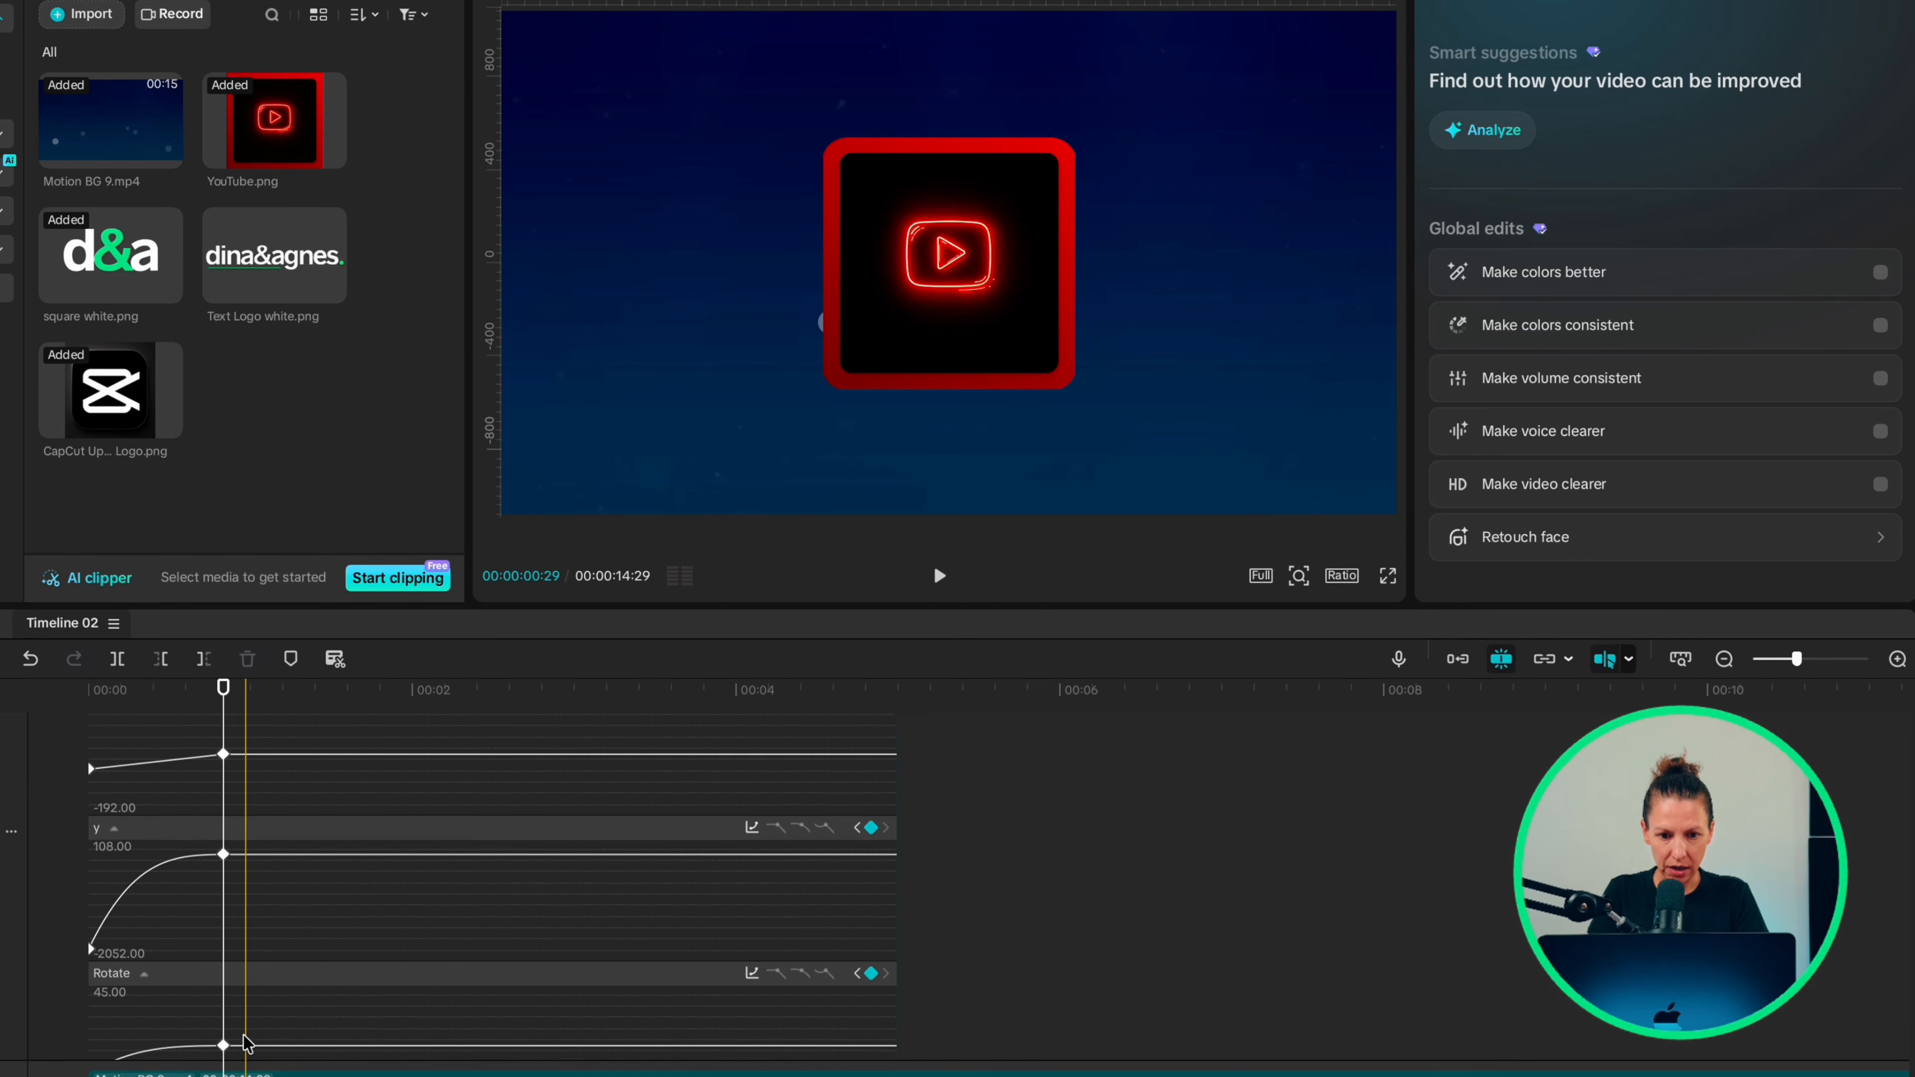
{"action": "scroll", "coordinate": [249, 1045], "scroll_direction": "down", "scroll_amount": 3}
{"action": "left_click", "coordinate": [249, 968]}
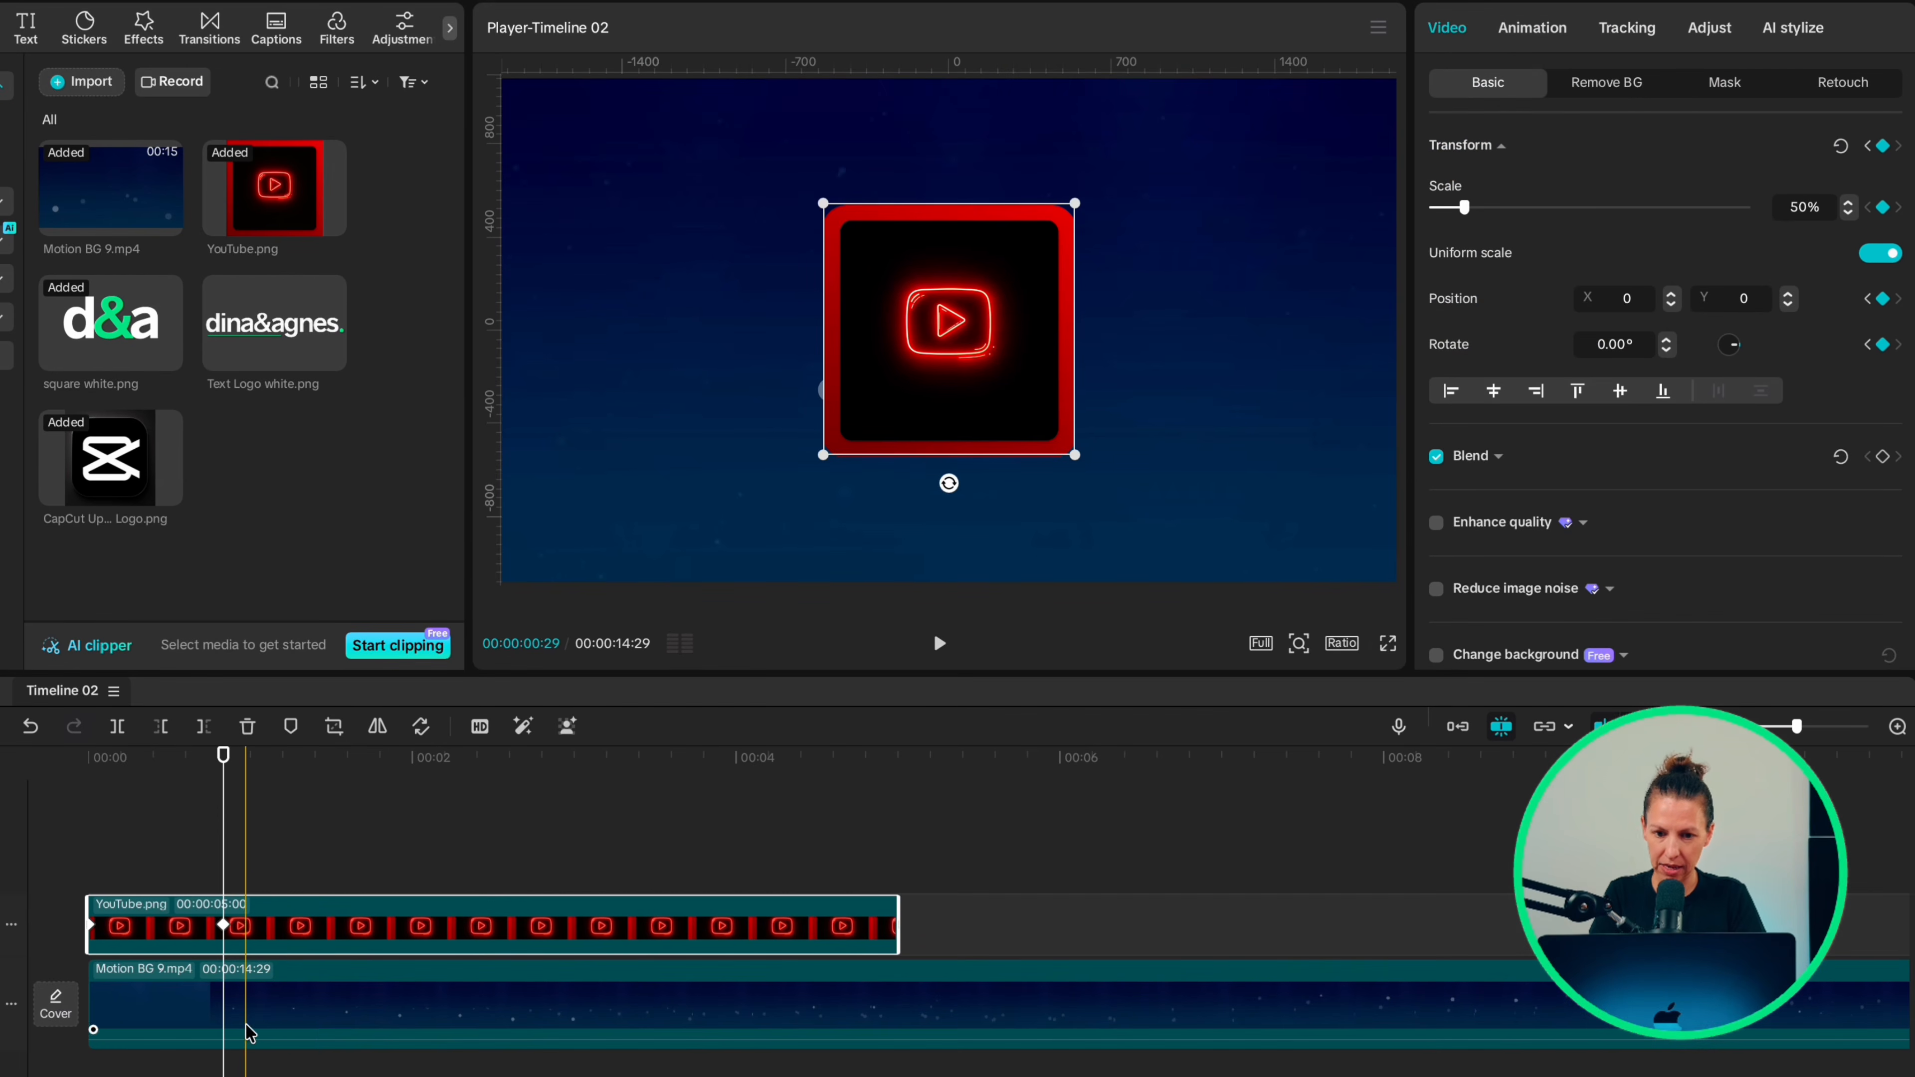
Convert the YouTube clip into a compound clip and apply the Rebound Swing effect with Speed 15, Size 20 and Strength 0.
{"action": "right_click", "coordinate": [314, 976]}
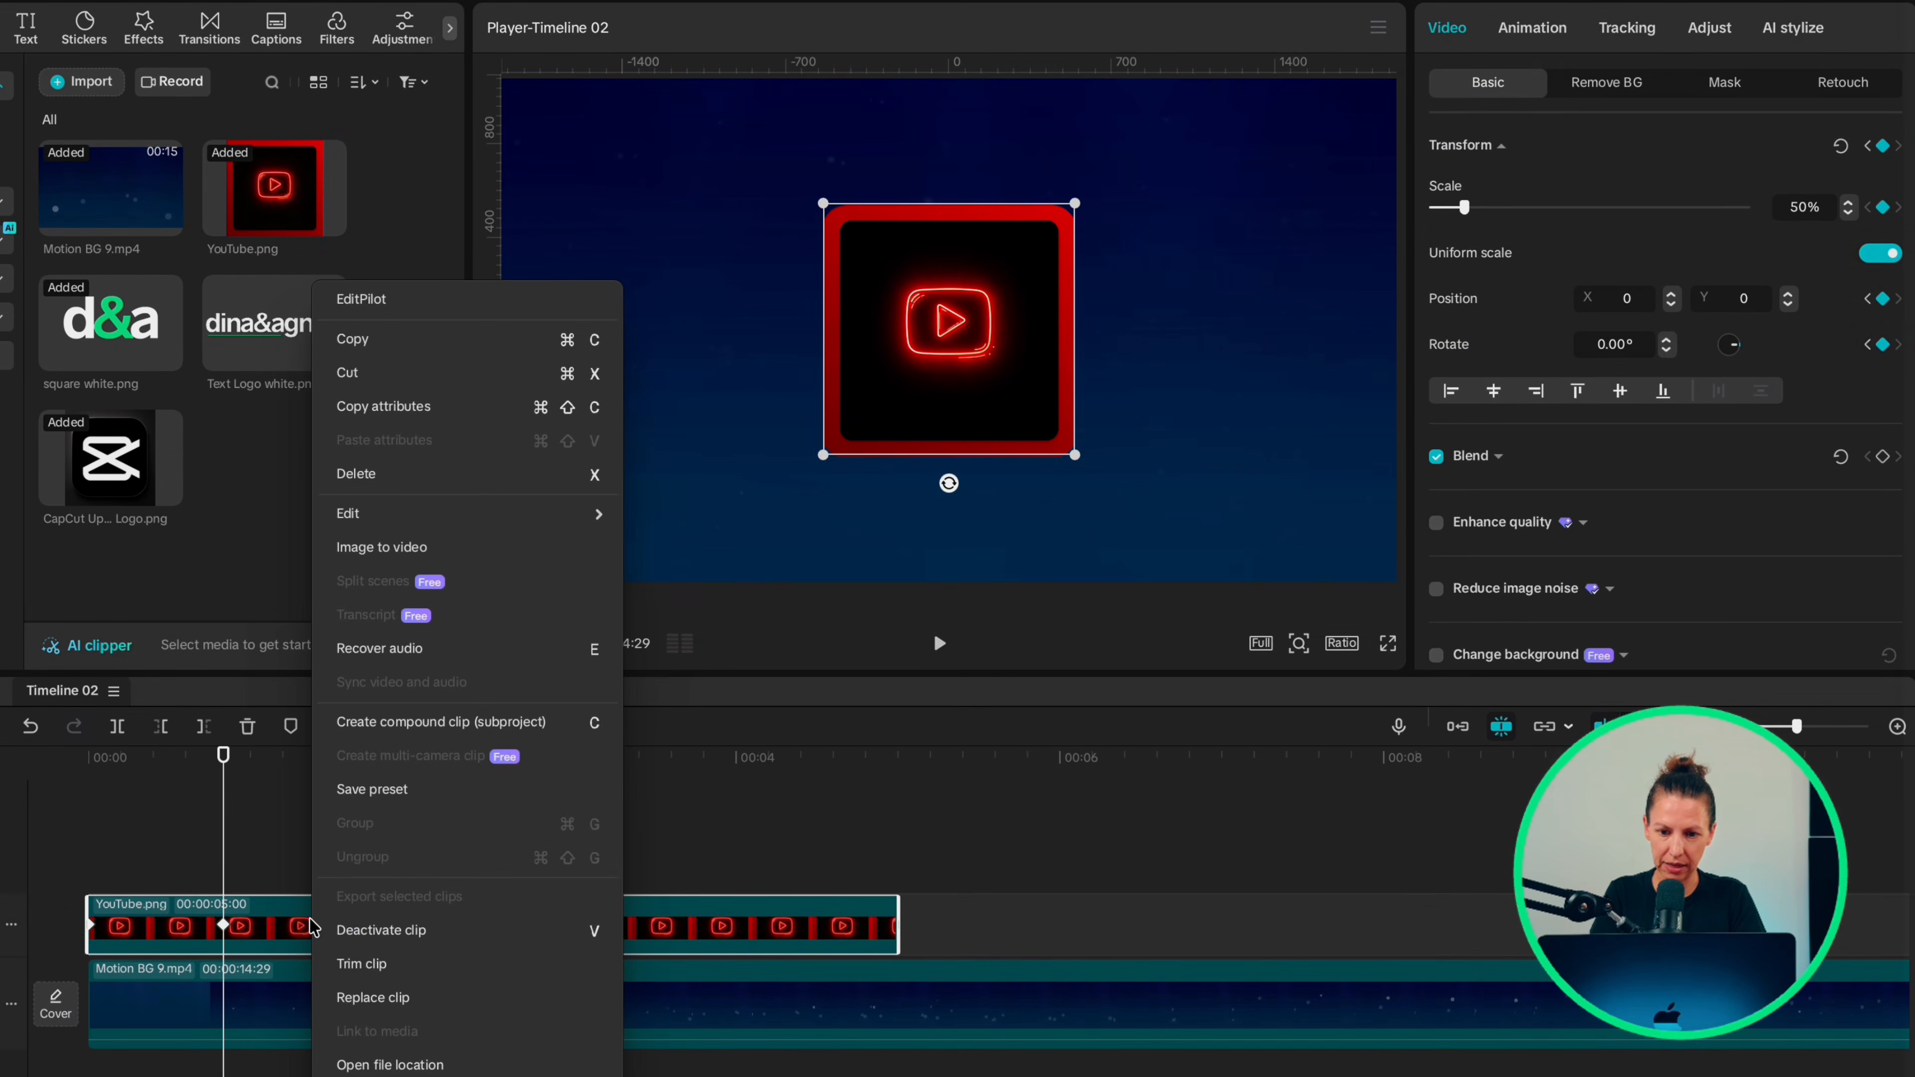
{"action": "left_click", "coordinate": [402, 724]}
{"action": "left_click", "coordinate": [134, 41]}
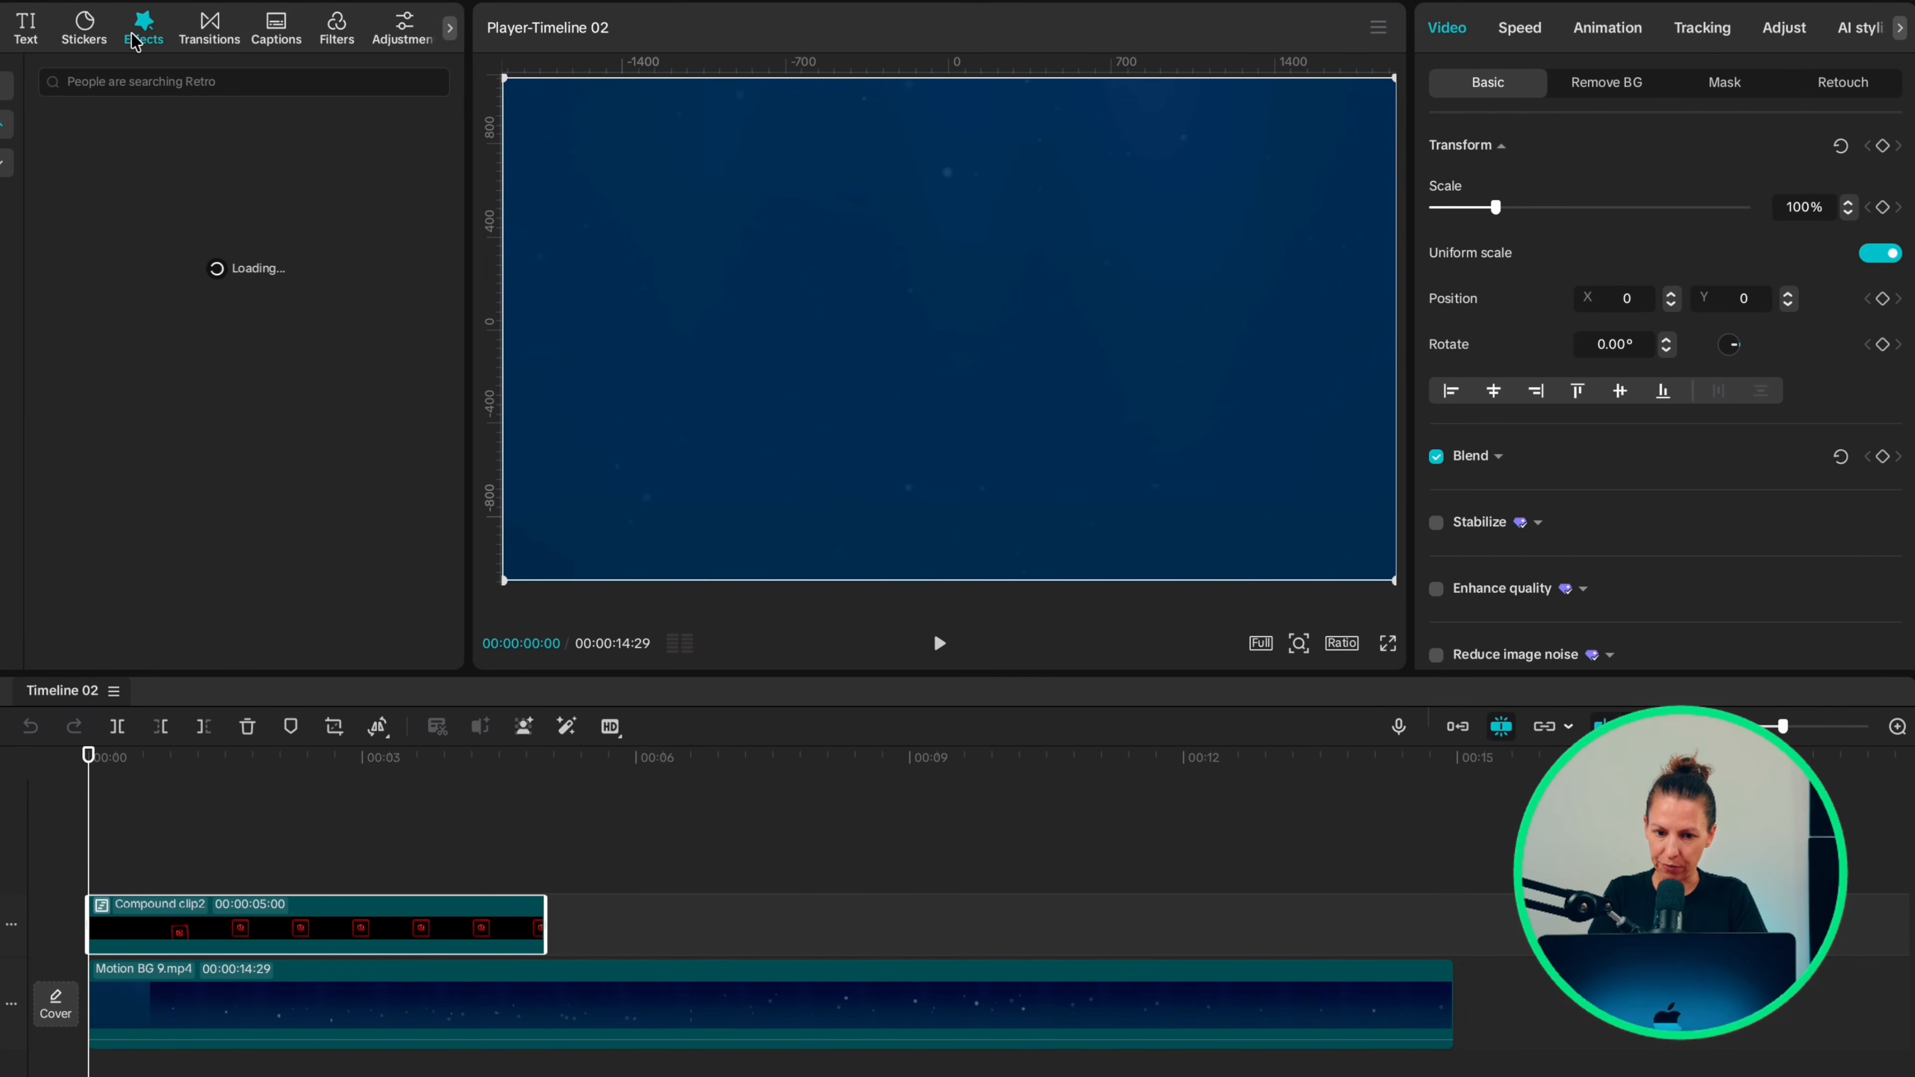
{"action": "left_click", "coordinate": [106, 77]}
{"action": "type", "text": "rebound swings"}
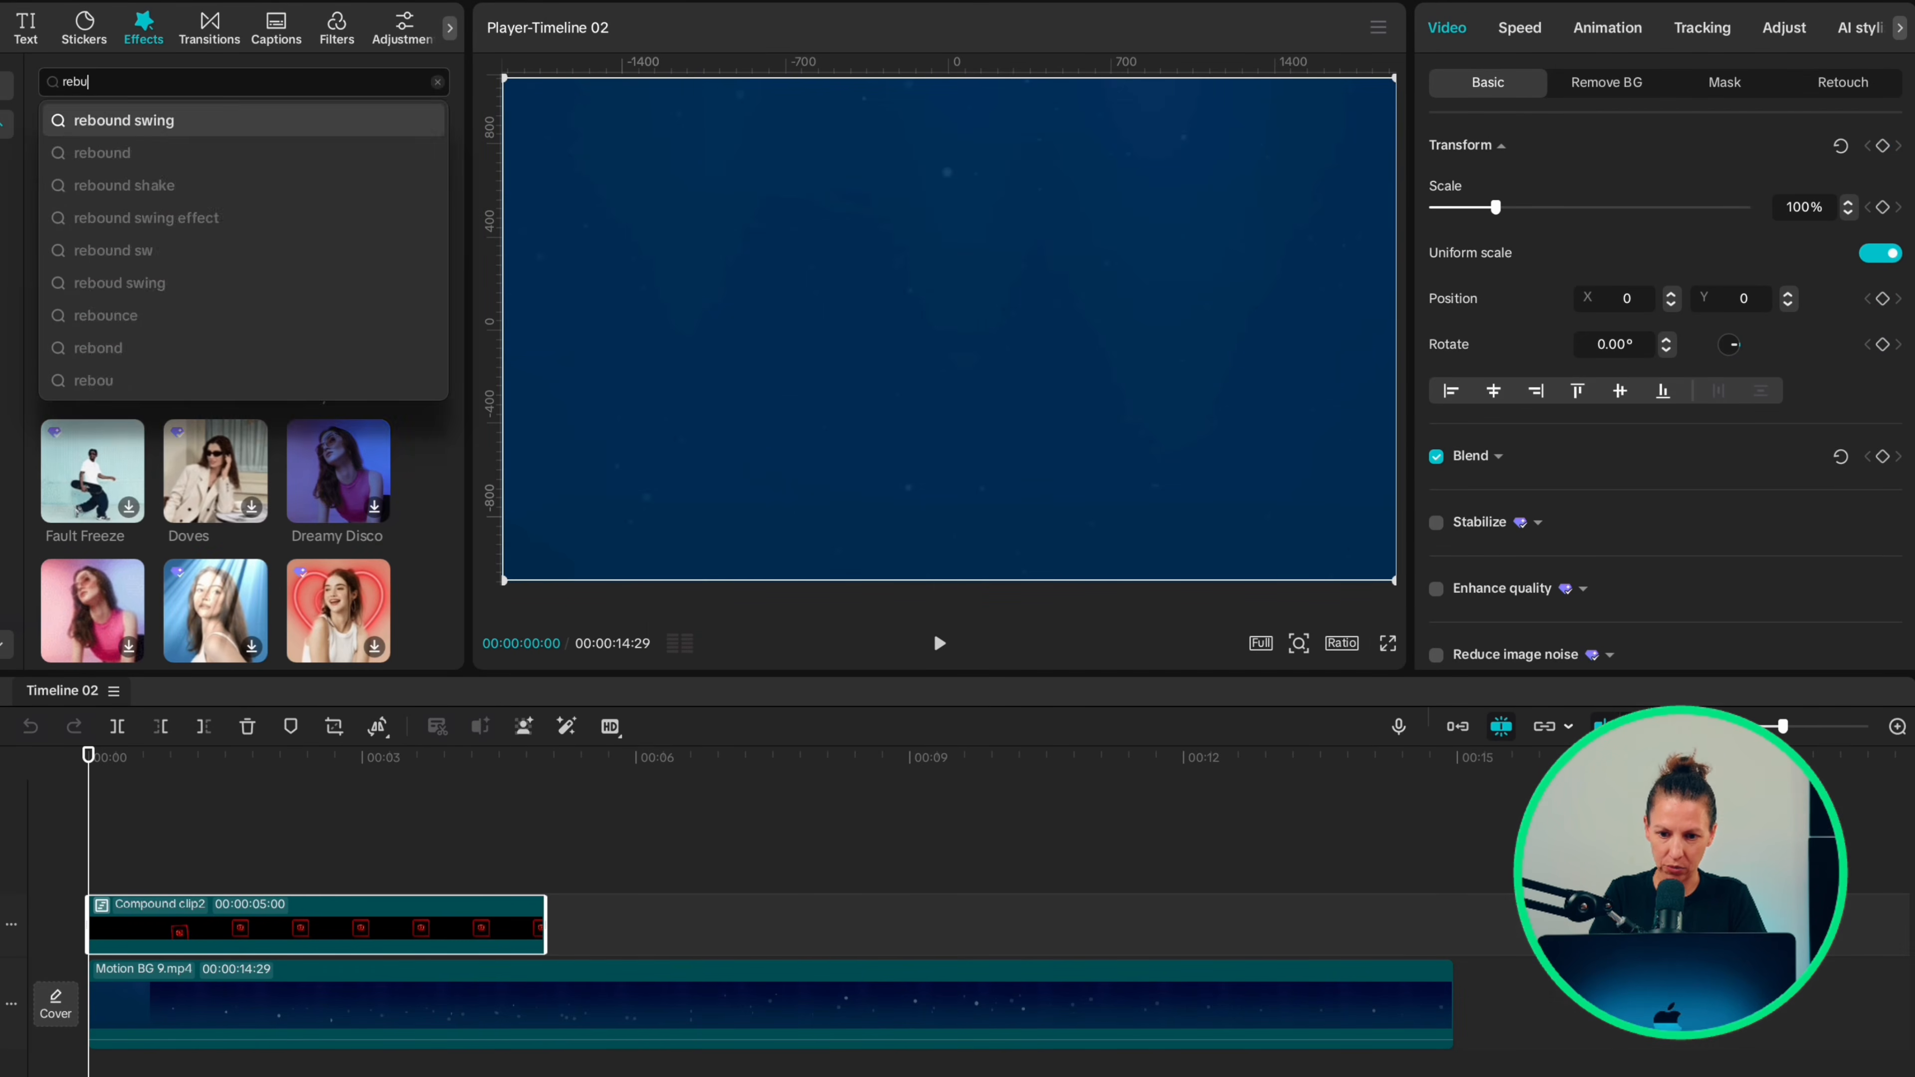
{"action": "key", "text": "Return"}
{"action": "left_click_drag", "start_coordinate": [215, 198], "coordinate": [135, 943]}
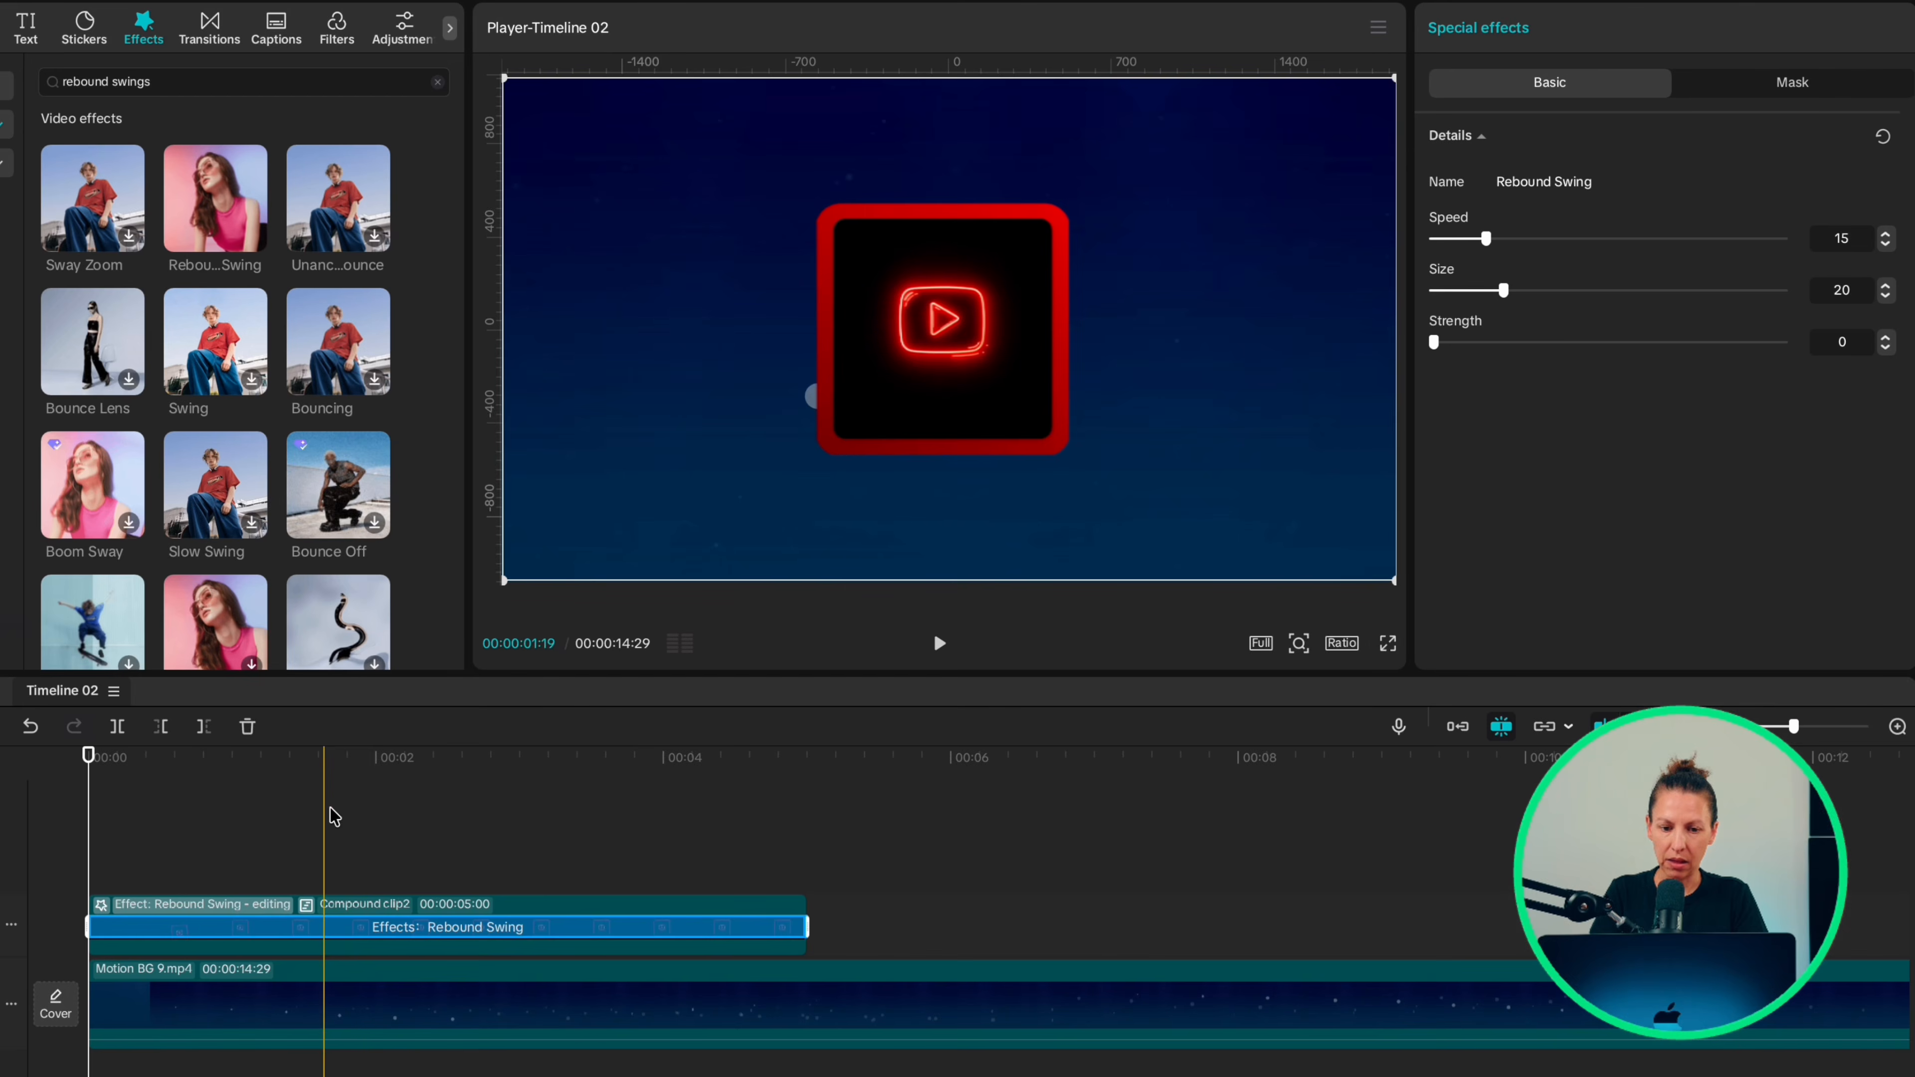
Keyframe the compound clip's exit from 00:00:02:00 to 00:00:02:15, moving it above the frame to X 0, Y 1899 and rotating it to -25°.
{"action": "left_click", "coordinate": [379, 818]}
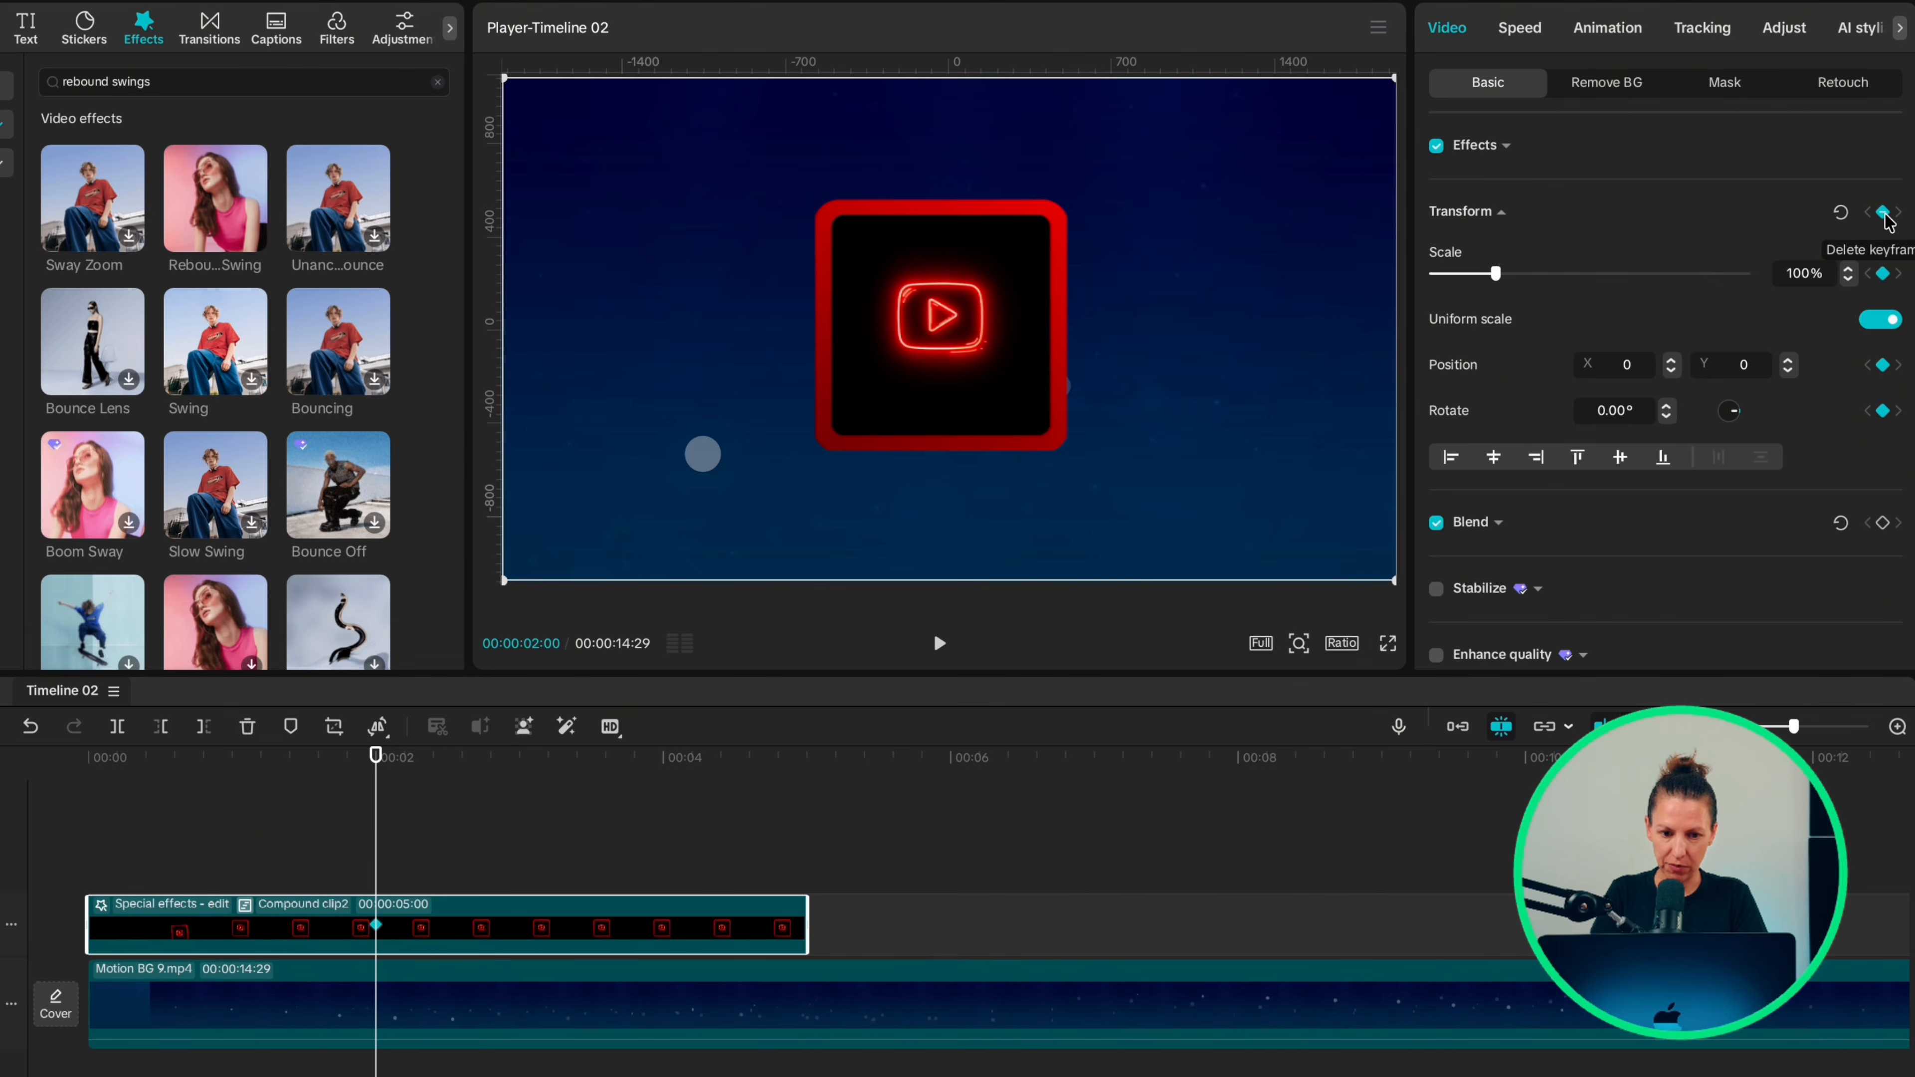
{"action": "key", "text": "Right"}
{"action": "key", "text": "Right"}
{"action": "key", "text": "Right"}
{"action": "key", "text": "Right"}
{"action": "key", "text": "Right"}
{"action": "key", "text": "Right"}
{"action": "key", "text": "Right"}
{"action": "key", "text": "Right"}
{"action": "key", "text": "Right"}
{"action": "key", "text": "Right"}
{"action": "key", "text": "Right"}
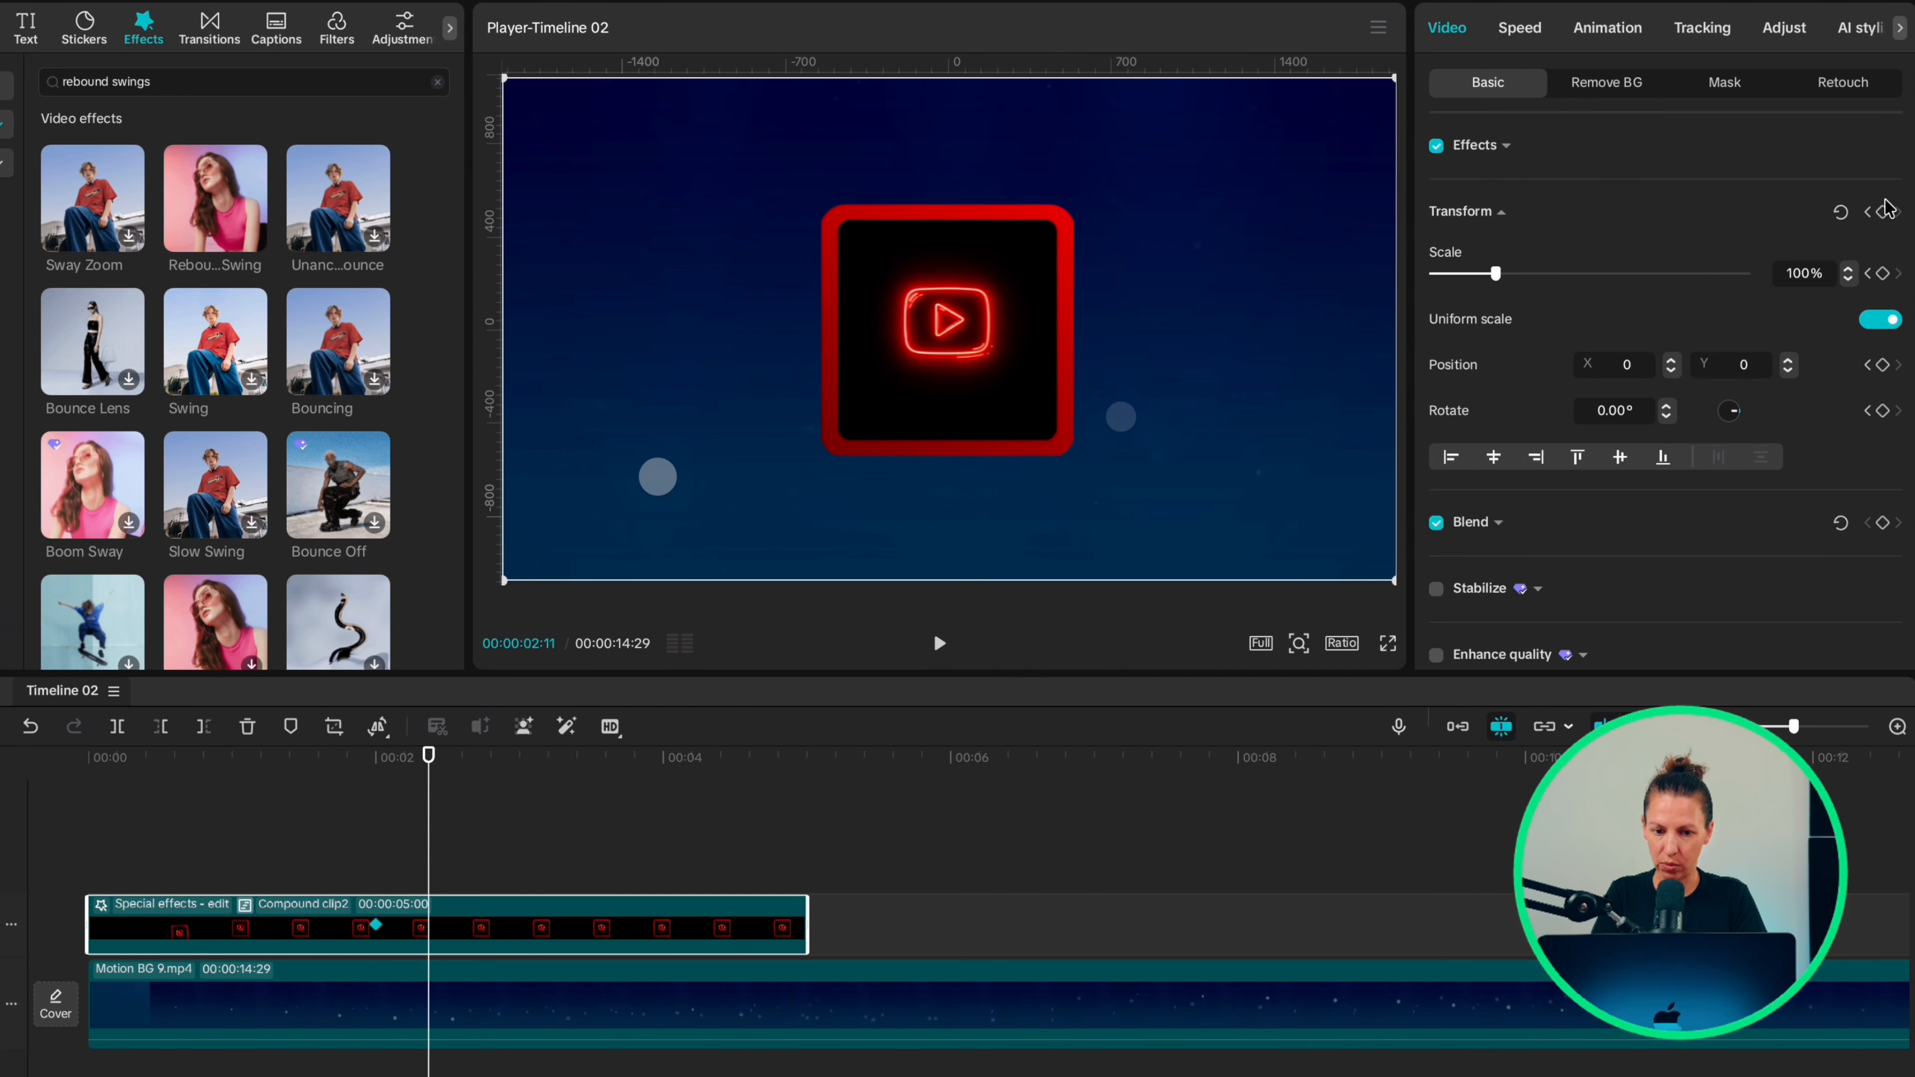
{"action": "key", "text": "Right"}
{"action": "key", "text": "Right"}
{"action": "key", "text": "Right"}
{"action": "key", "text": "Right"}
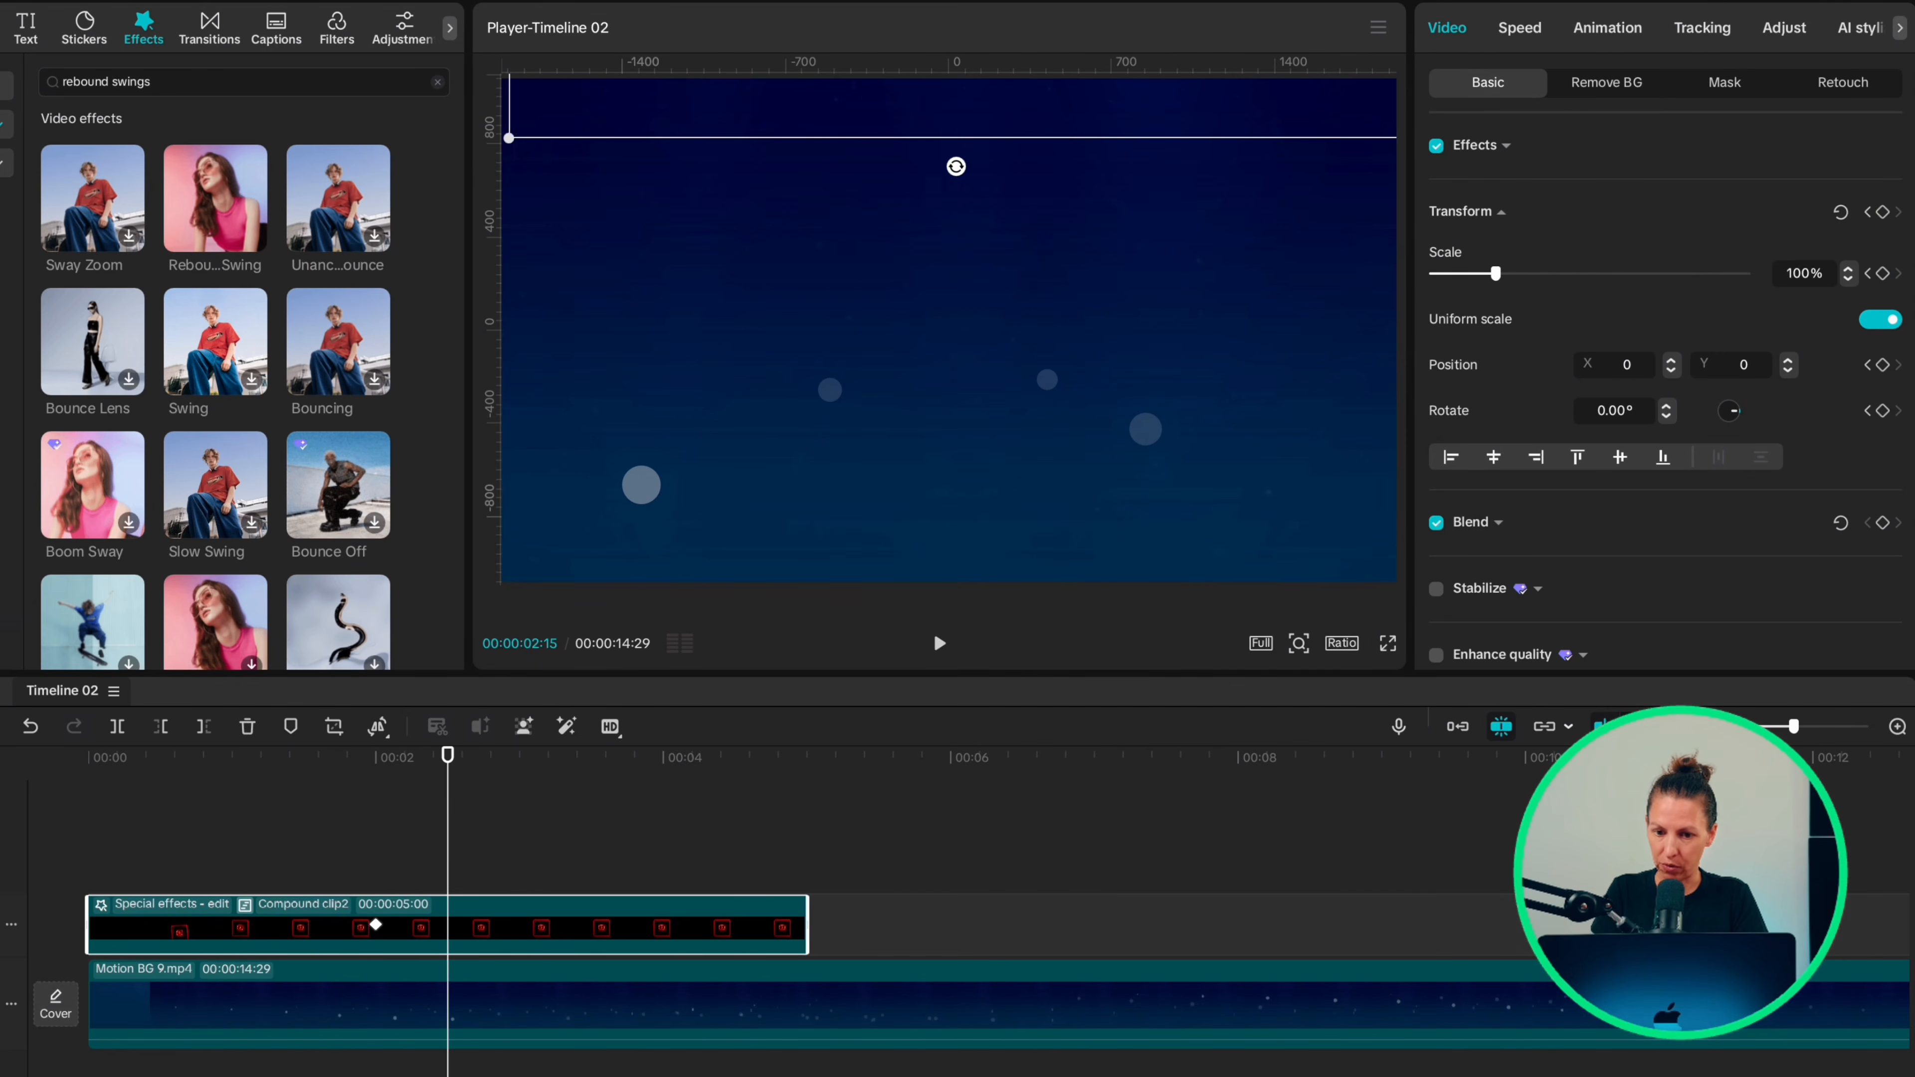
{"action": "left_click_drag", "start_coordinate": [958, 113], "coordinate": [949, 113]}
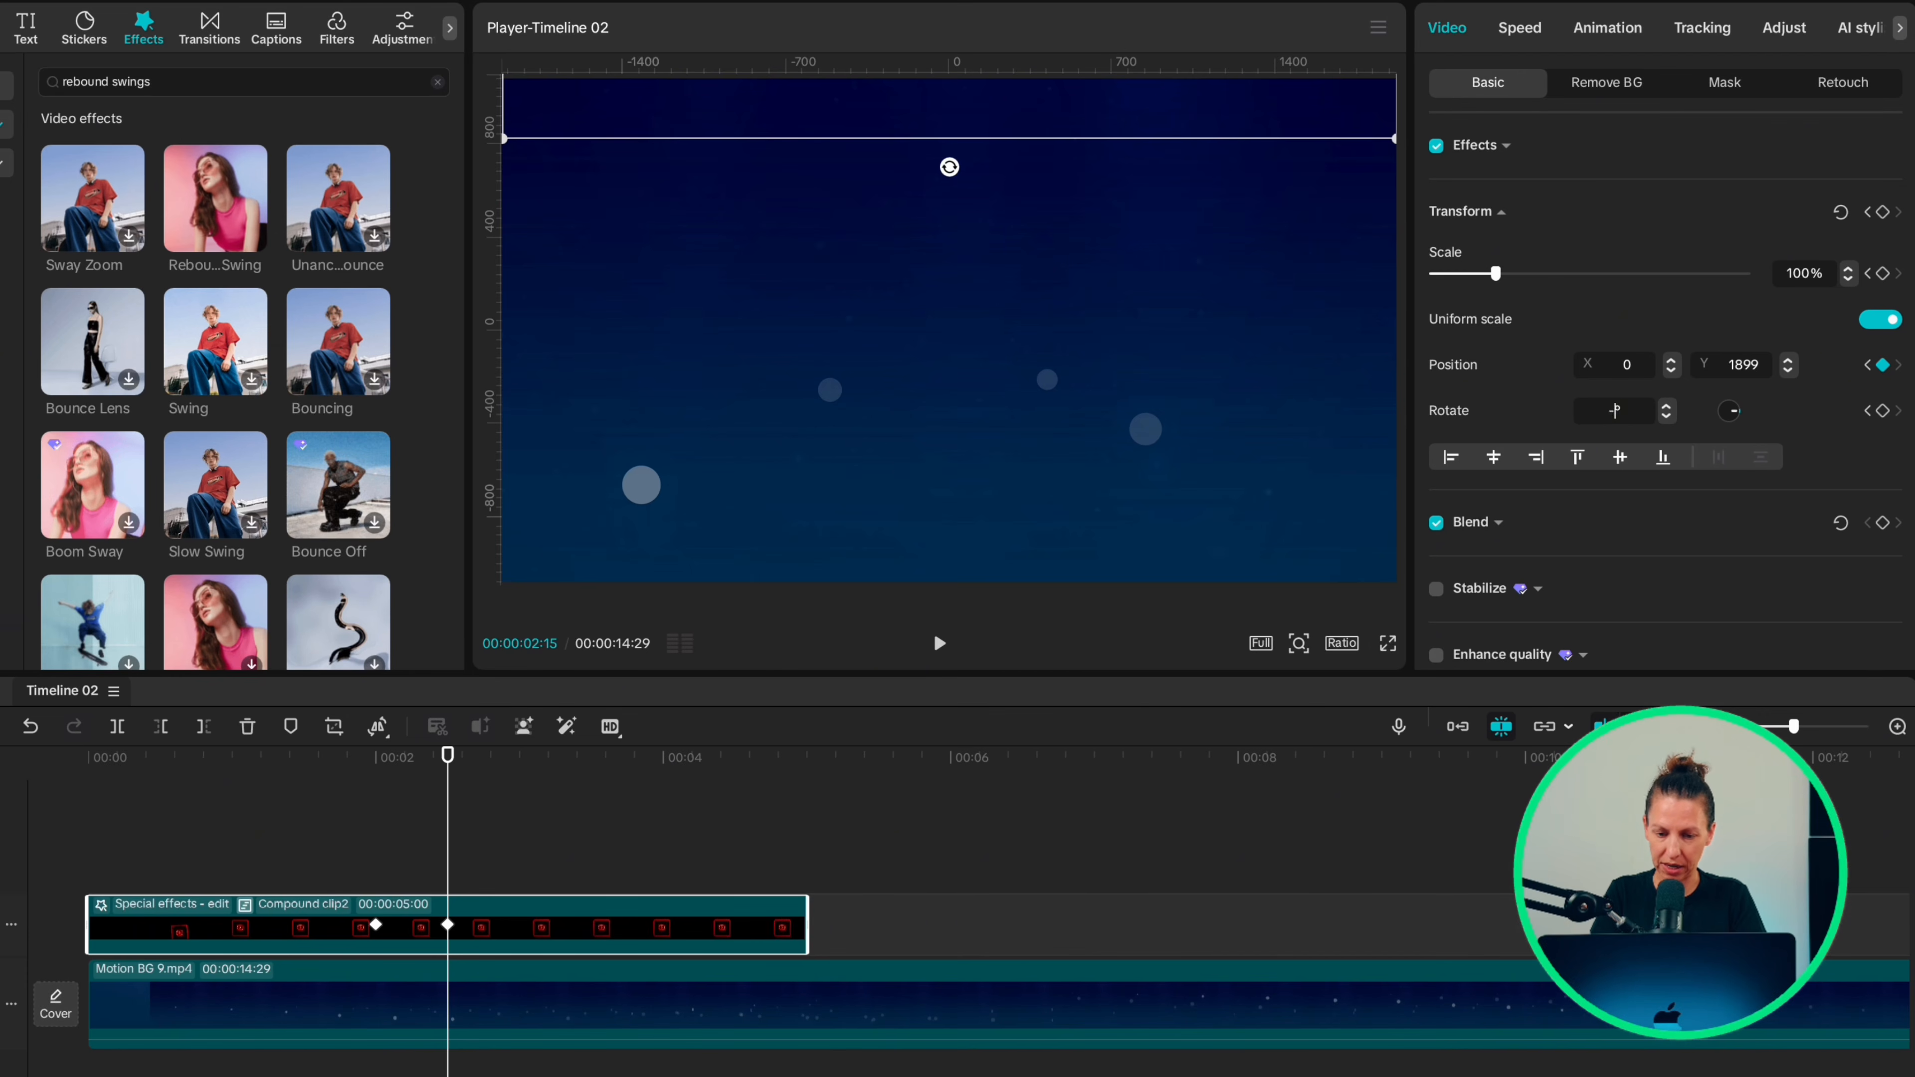
{"action": "type", "text": "-25"}
{"action": "key", "text": "Return"}
Show the compound clip's variable speed animation graph and apply the Cubic In curve between its Y position keyframes.
{"action": "right_click", "coordinate": [499, 920]}
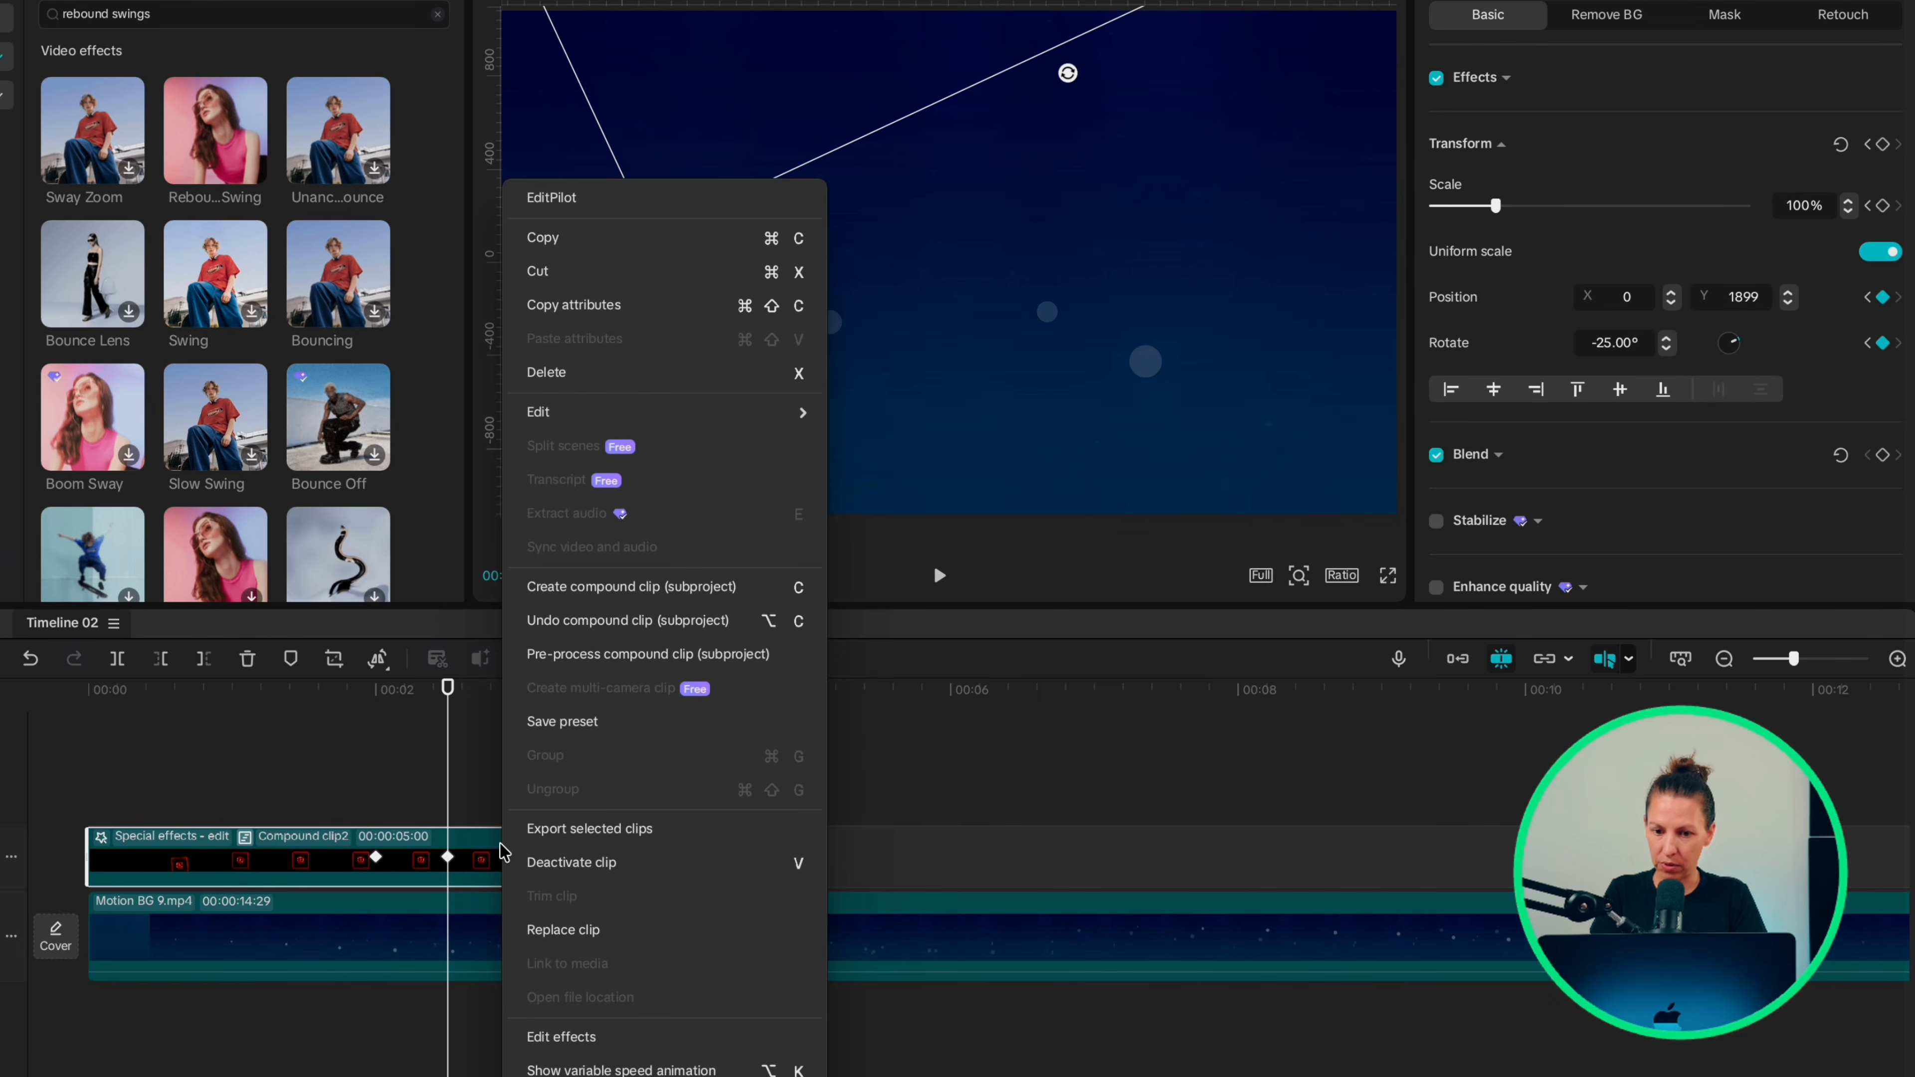
{"action": "left_click", "coordinate": [573, 1068]}
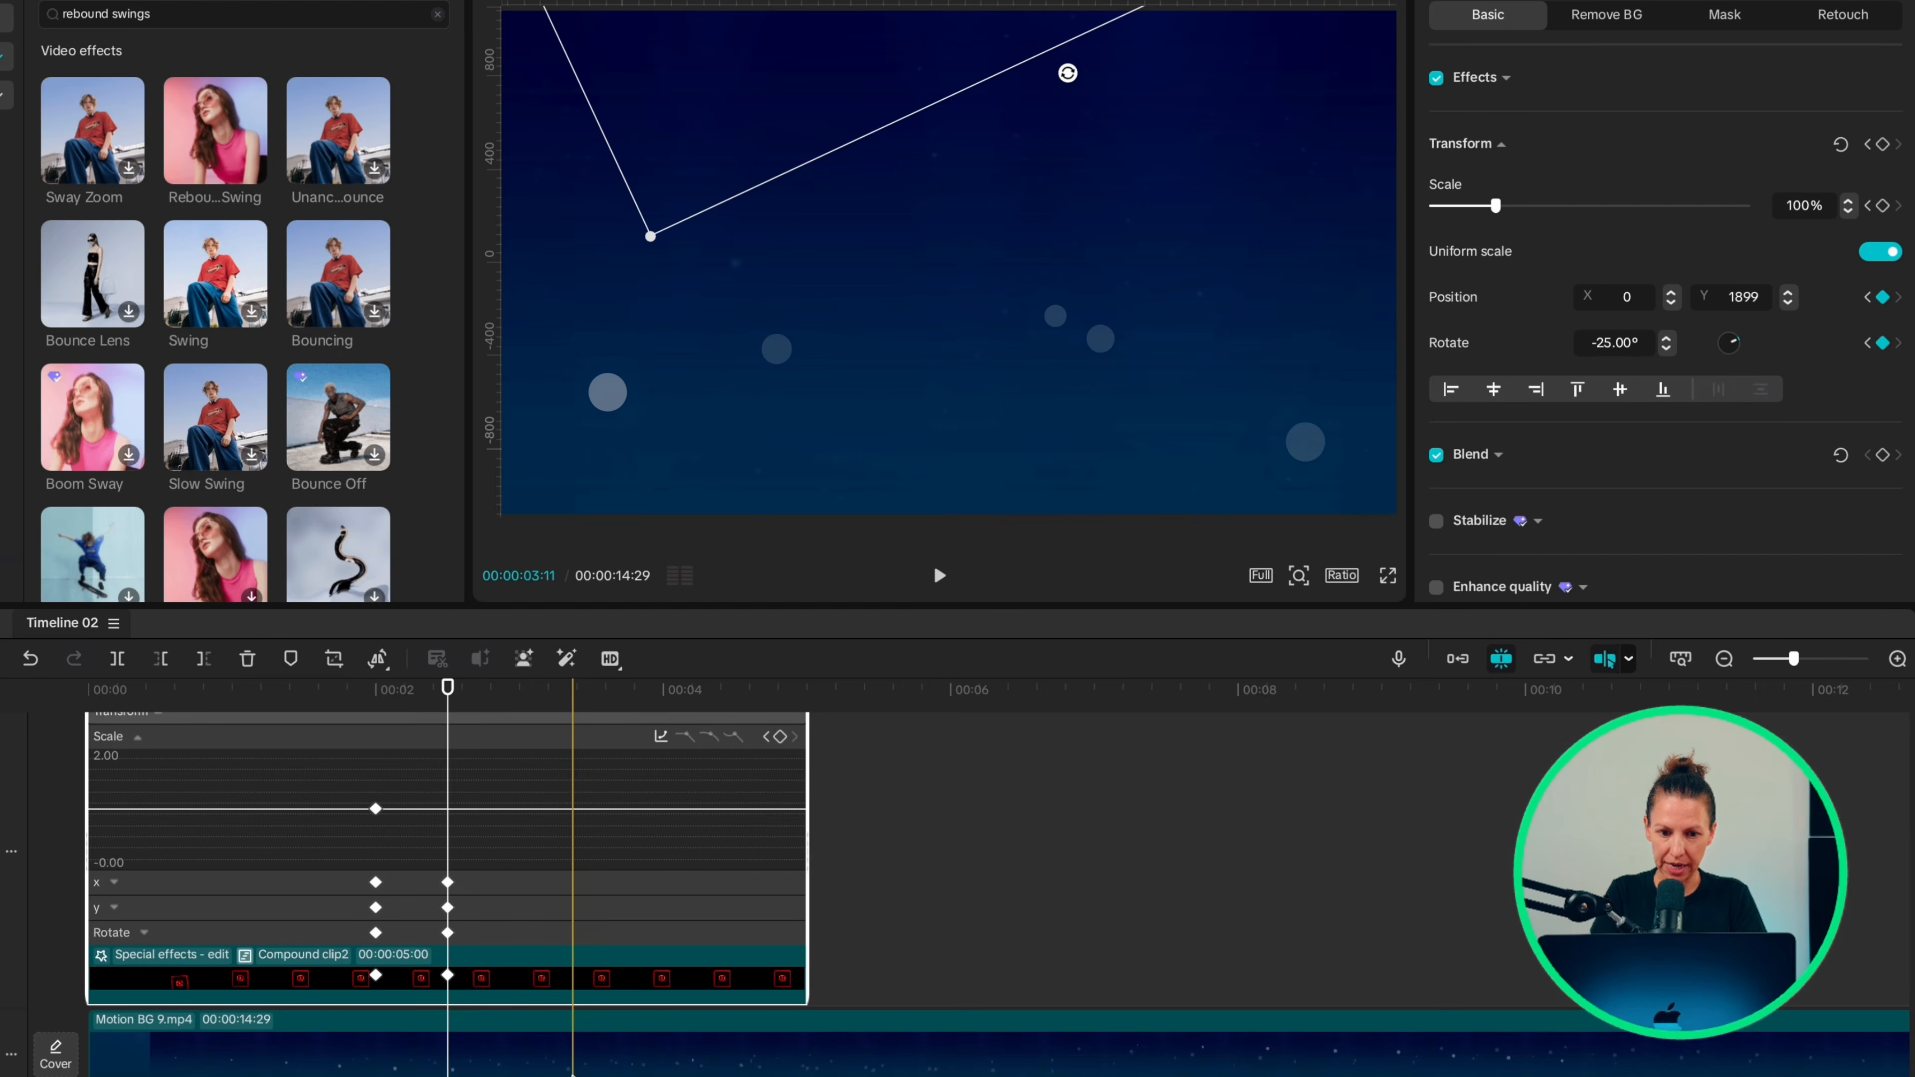
{"action": "left_click", "coordinate": [118, 906]}
{"action": "left_click_drag", "start_coordinate": [493, 916], "coordinate": [373, 805]}
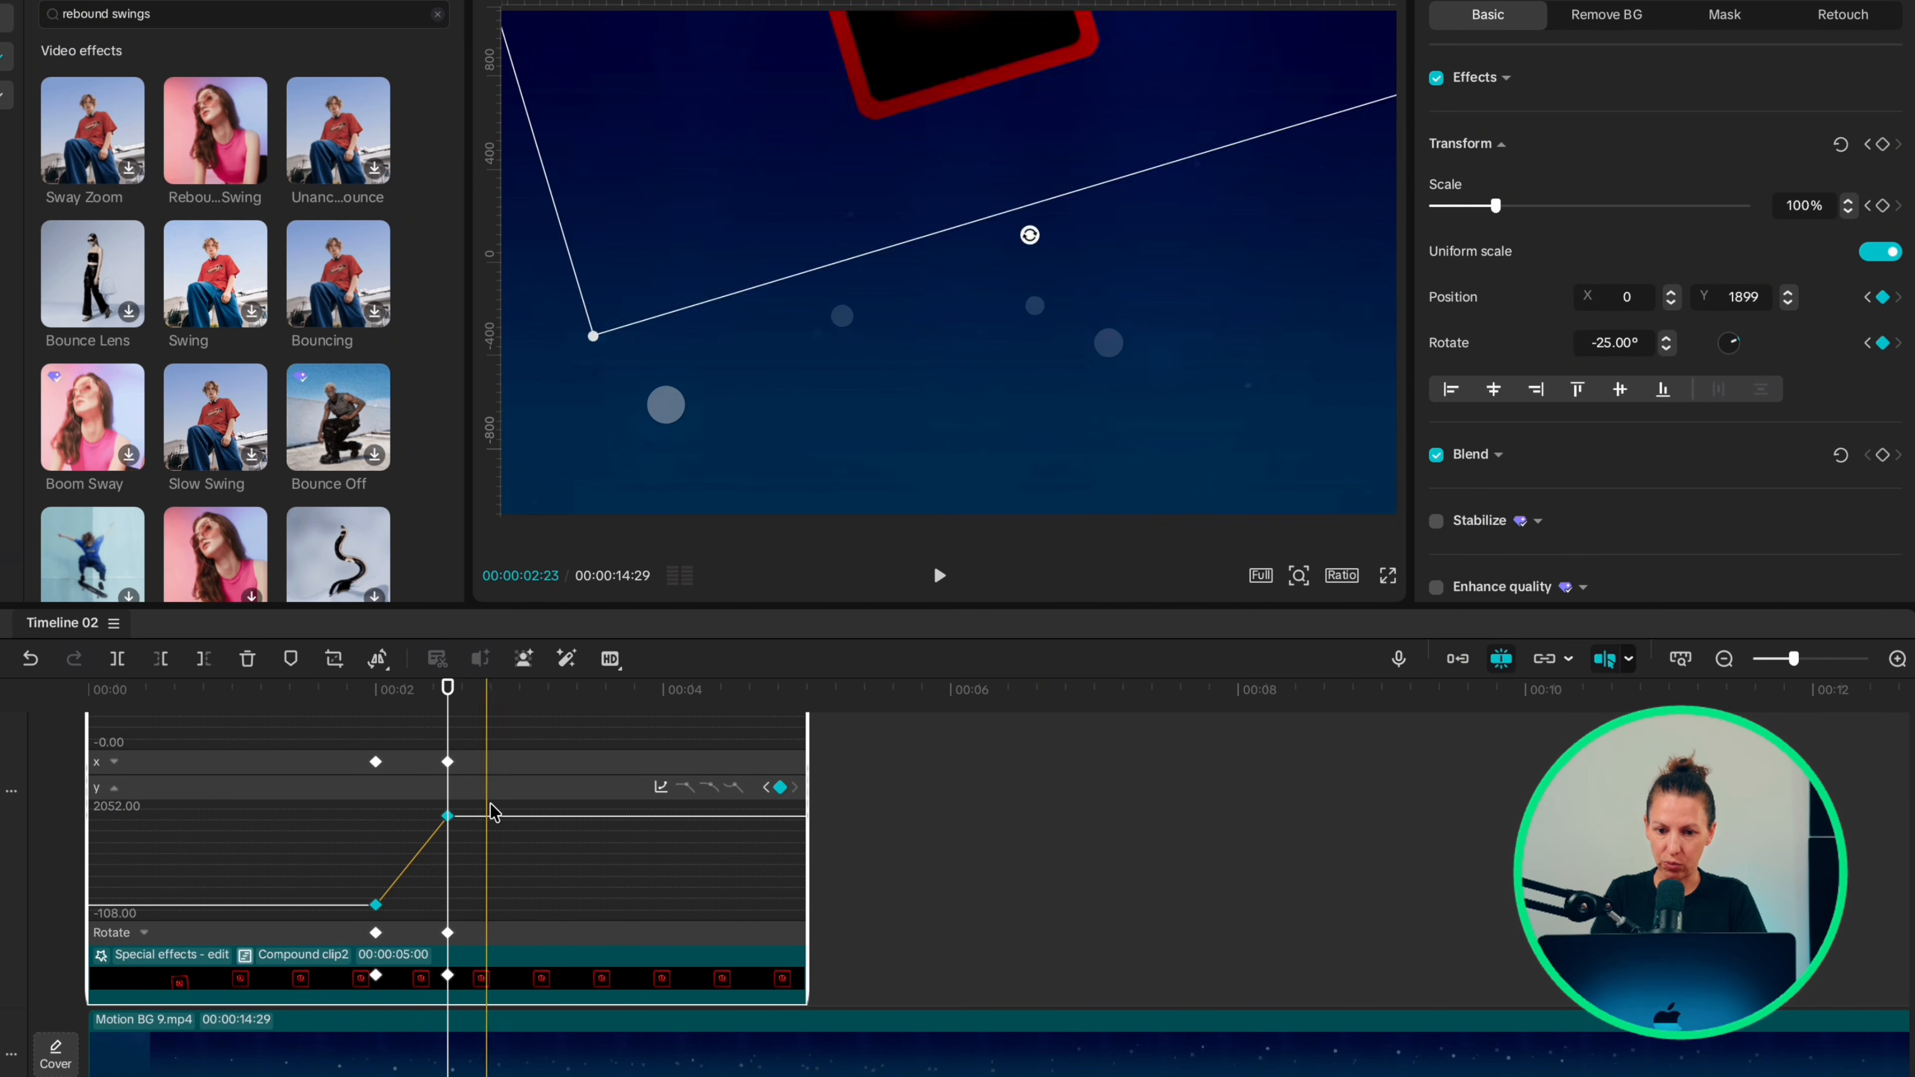
{"action": "left_click", "coordinate": [660, 787]}
{"action": "left_click", "coordinate": [1083, 586]}
Apply the Cubic In curve between the compound clip's rotation keyframes and hide the animation graph.
{"action": "left_click", "coordinate": [143, 932]}
{"action": "left_click_drag", "start_coordinate": [483, 939], "coordinate": [367, 902]}
{"action": "left_click", "coordinate": [660, 812]}
{"action": "left_click", "coordinate": [1089, 603]}
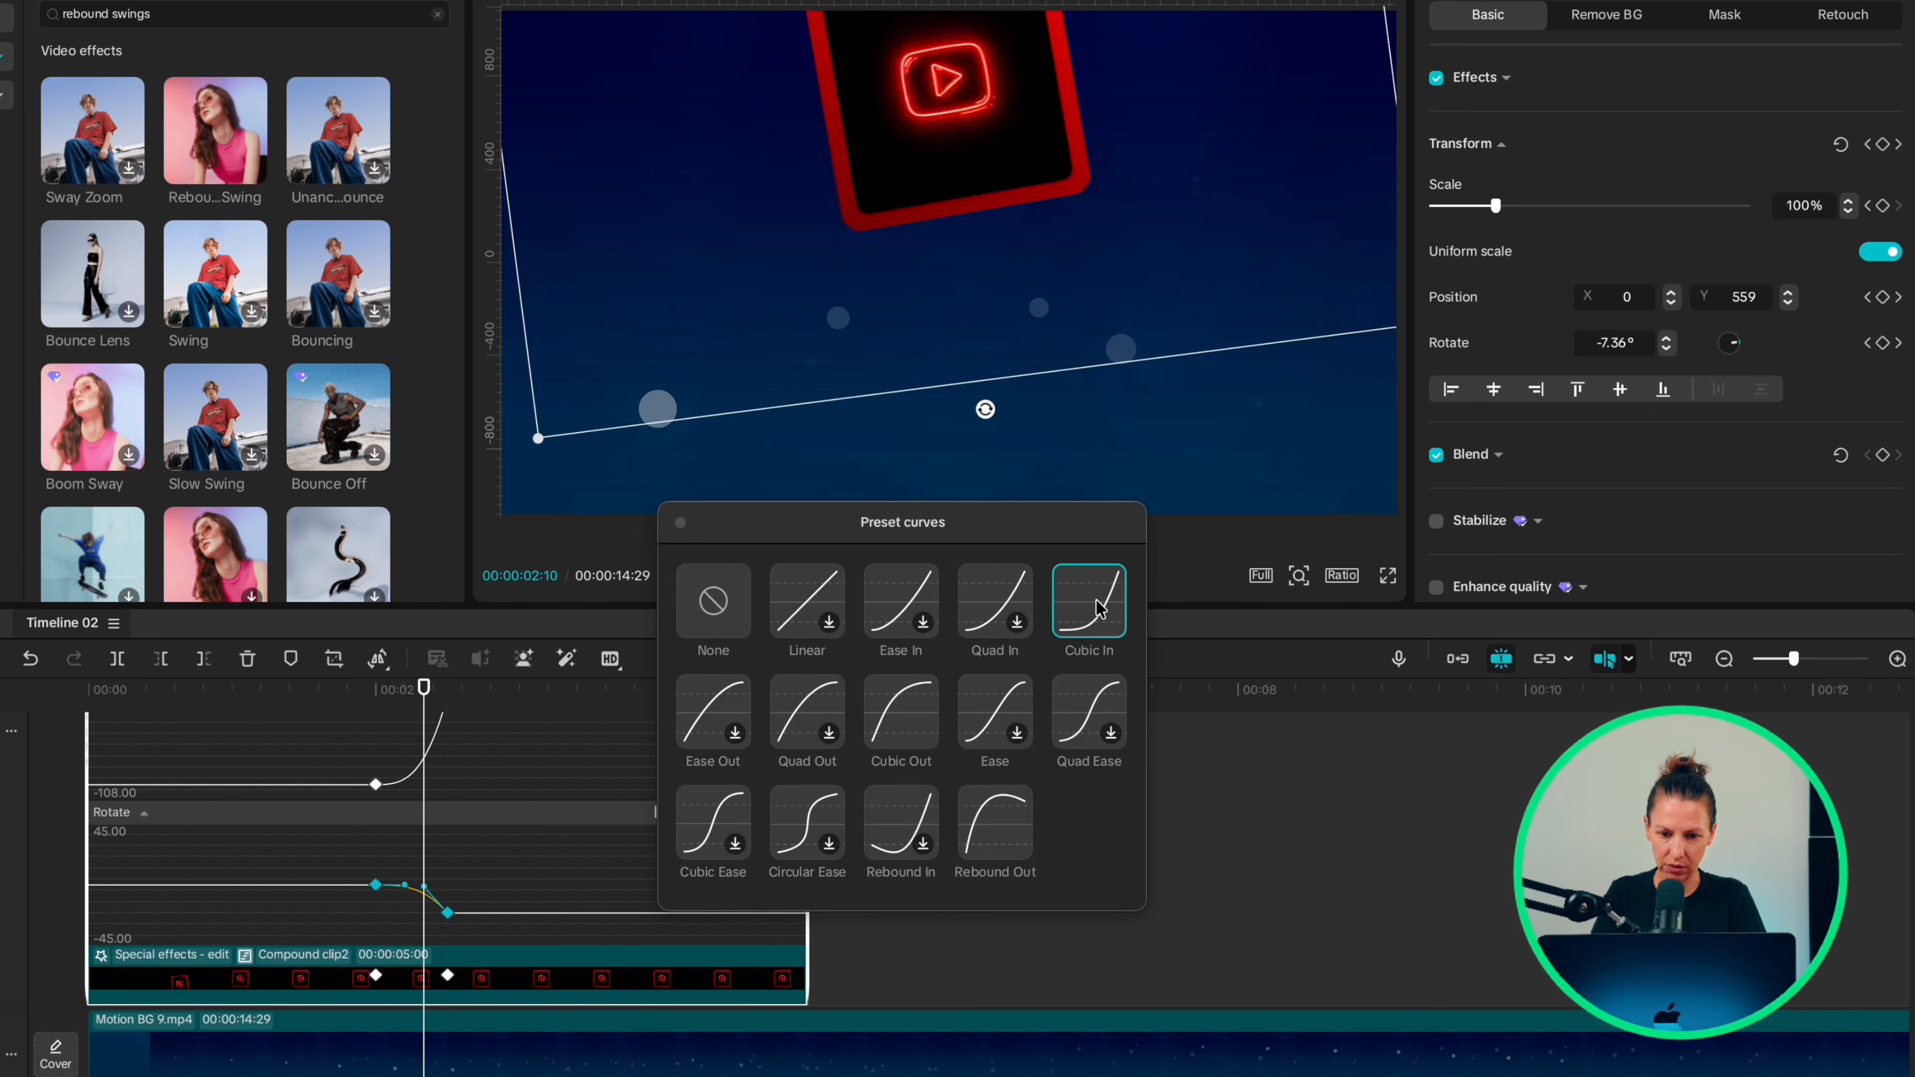
{"action": "left_click", "coordinate": [680, 522]}
{"action": "key", "text": "alt+k"}
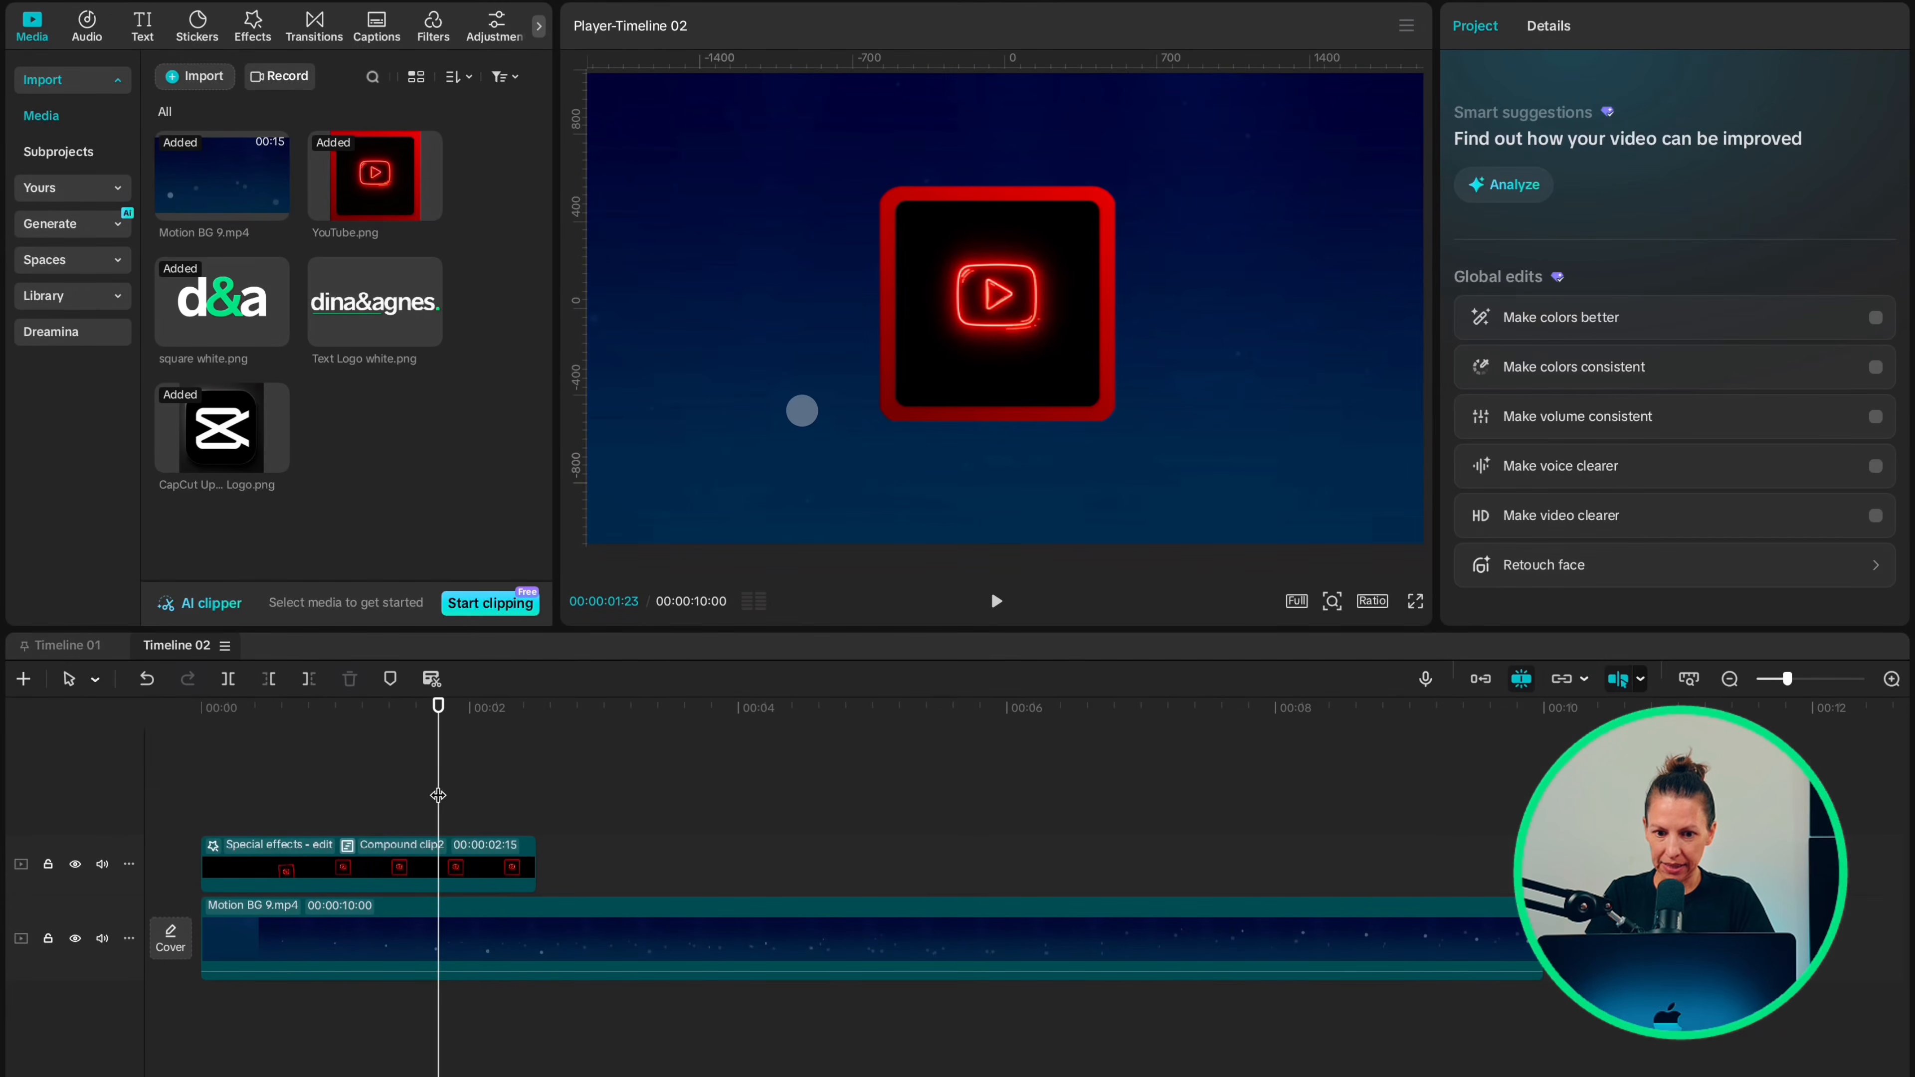
Add the CapCut Updated Logo.png image to the timeline on its own track and scale it to 50%.
{"action": "left_click_drag", "start_coordinate": [249, 444], "coordinate": [316, 803]}
{"action": "left_click_drag", "start_coordinate": [1516, 193], "coordinate": [1489, 194]}
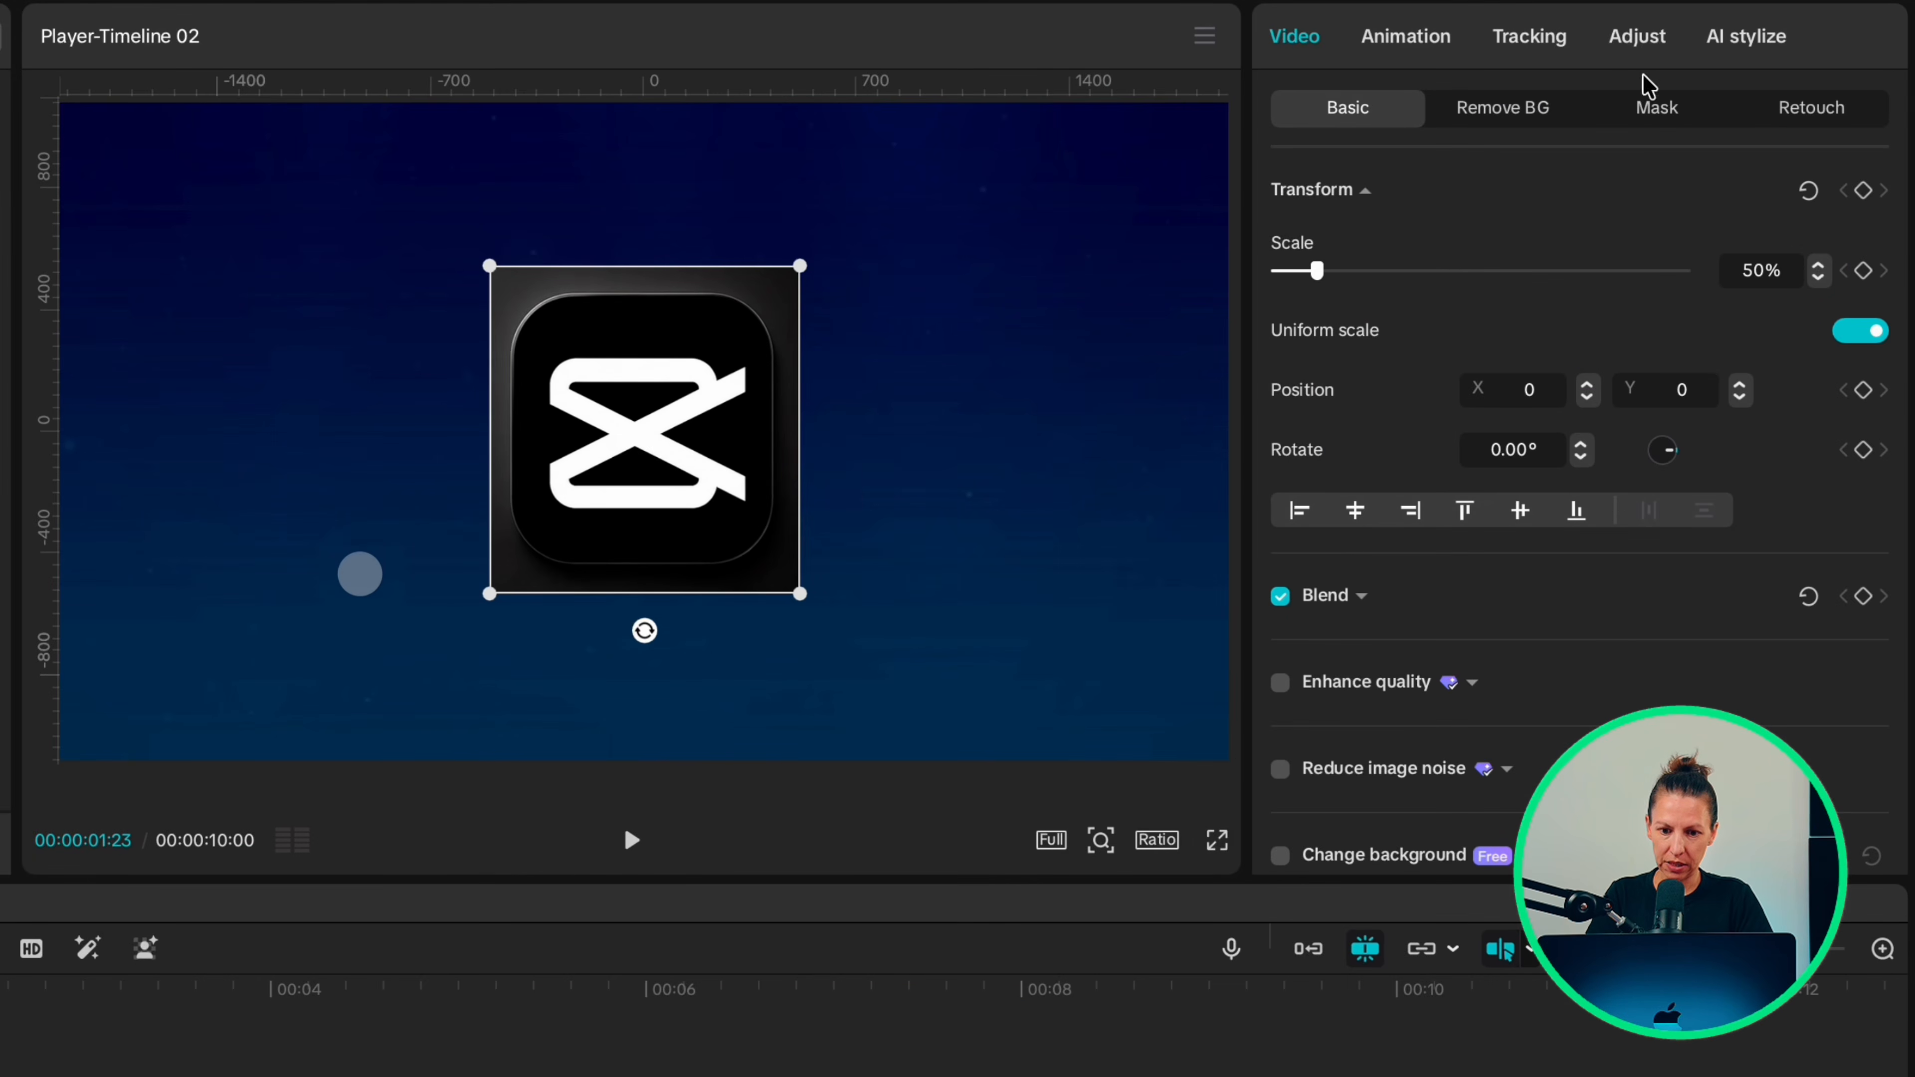
Add a rectangle mask about 1010 wide covering the whole CapCut logo and round its corners.
{"action": "left_click", "coordinate": [1654, 114]}
{"action": "left_click", "coordinate": [1352, 245]}
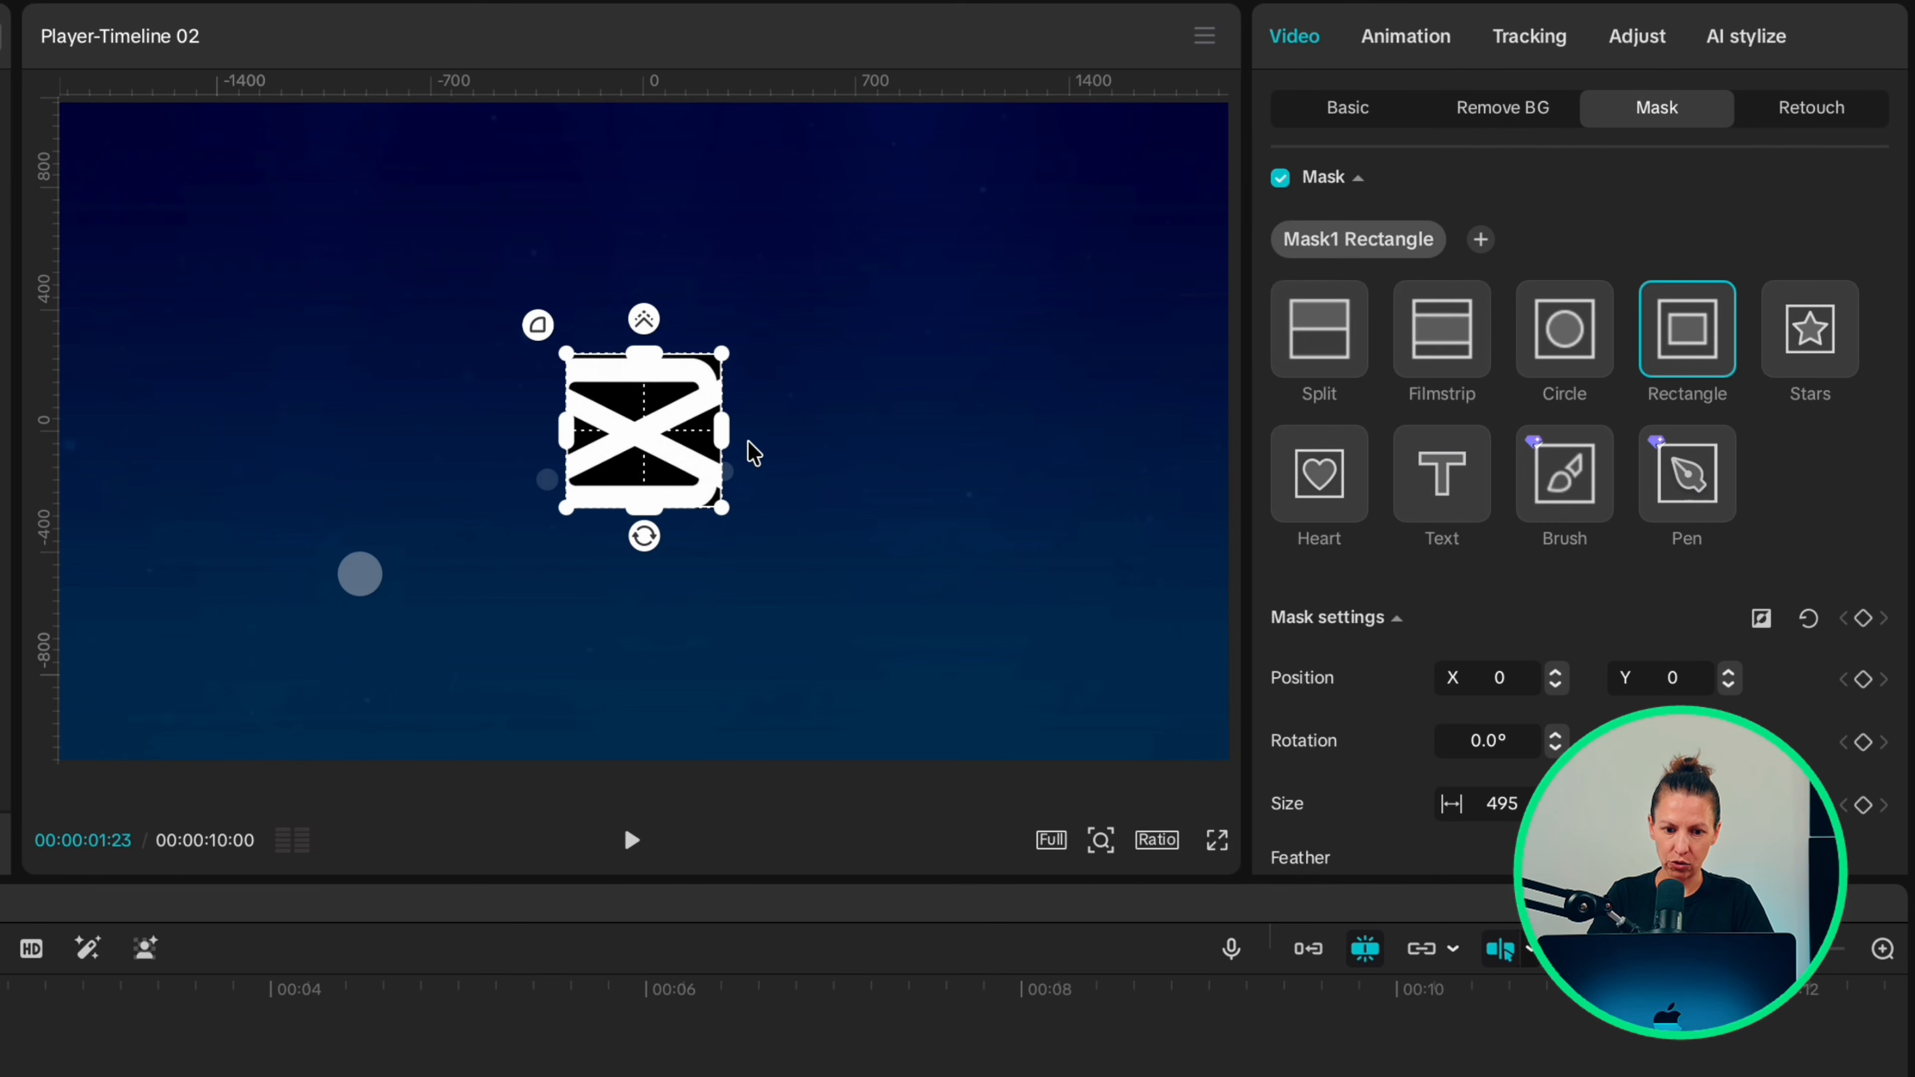
{"action": "left_click_drag", "start_coordinate": [722, 430], "coordinate": [880, 461]}
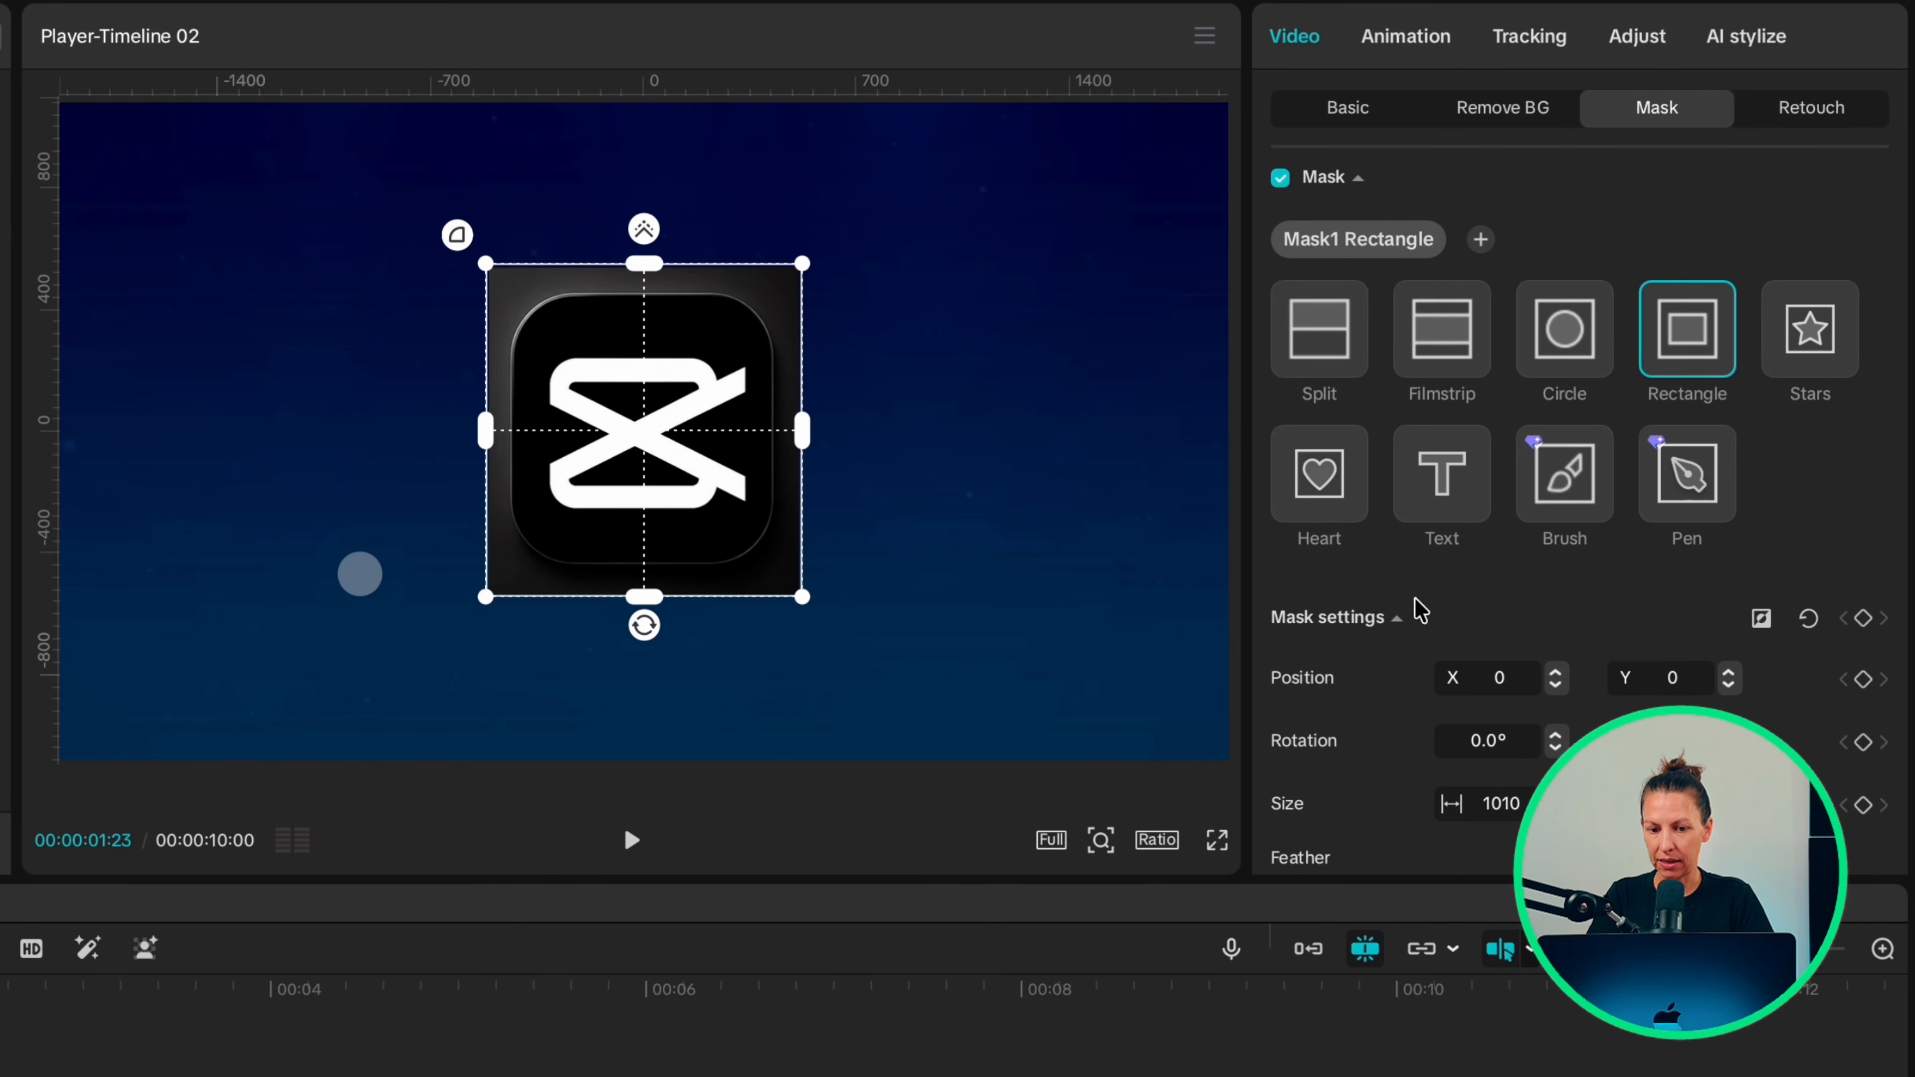
{"action": "scroll", "coordinate": [1420, 610], "scroll_direction": "down", "scroll_amount": 4}
{"action": "left_click", "coordinate": [1821, 688]}
{"action": "left_click", "coordinate": [1820, 700]}
{"action": "left_click", "coordinate": [1820, 700]}
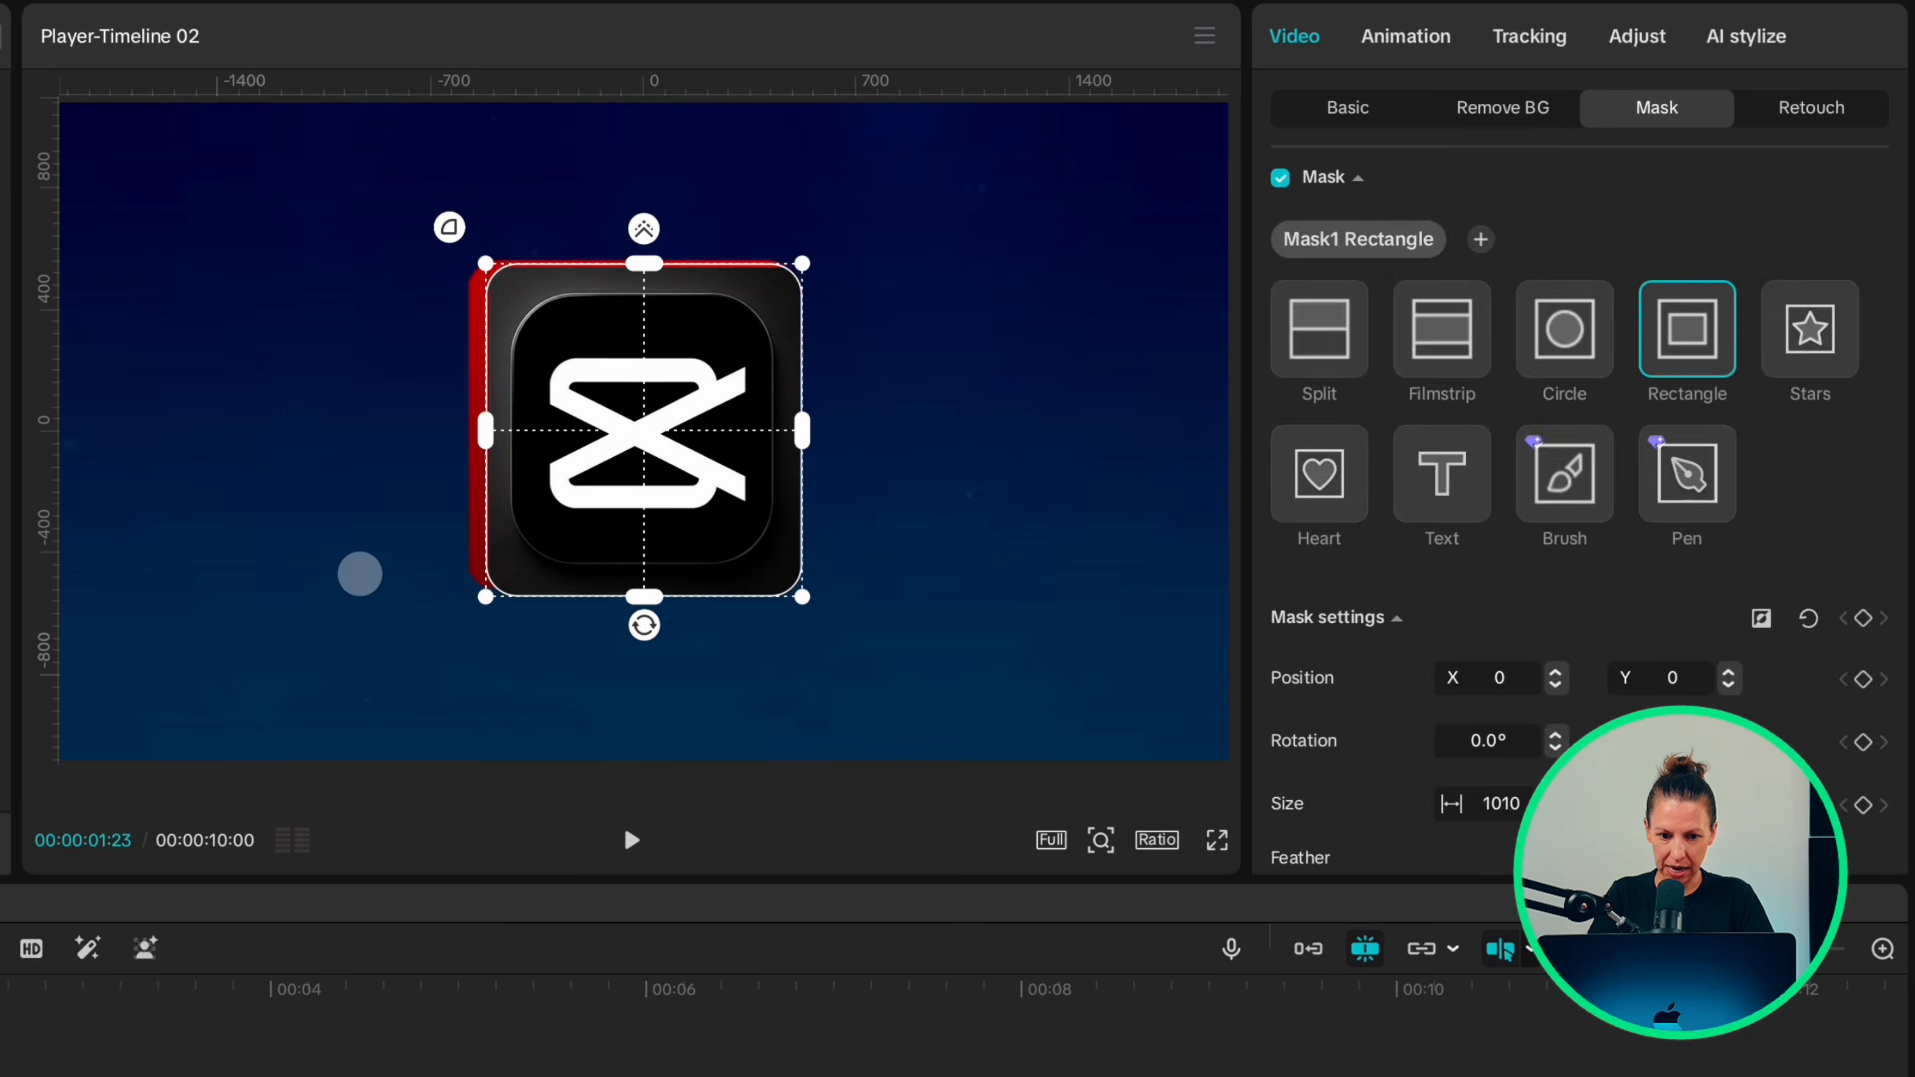
Move the CapCut logo clip to the track beneath the YouTube compound clip, starting at about 00:00:02:00.
{"action": "left_click_drag", "start_coordinate": [760, 540], "coordinate": [756, 753]}
{"action": "left_click", "coordinate": [633, 534]}
{"action": "left_click", "coordinate": [635, 453]}
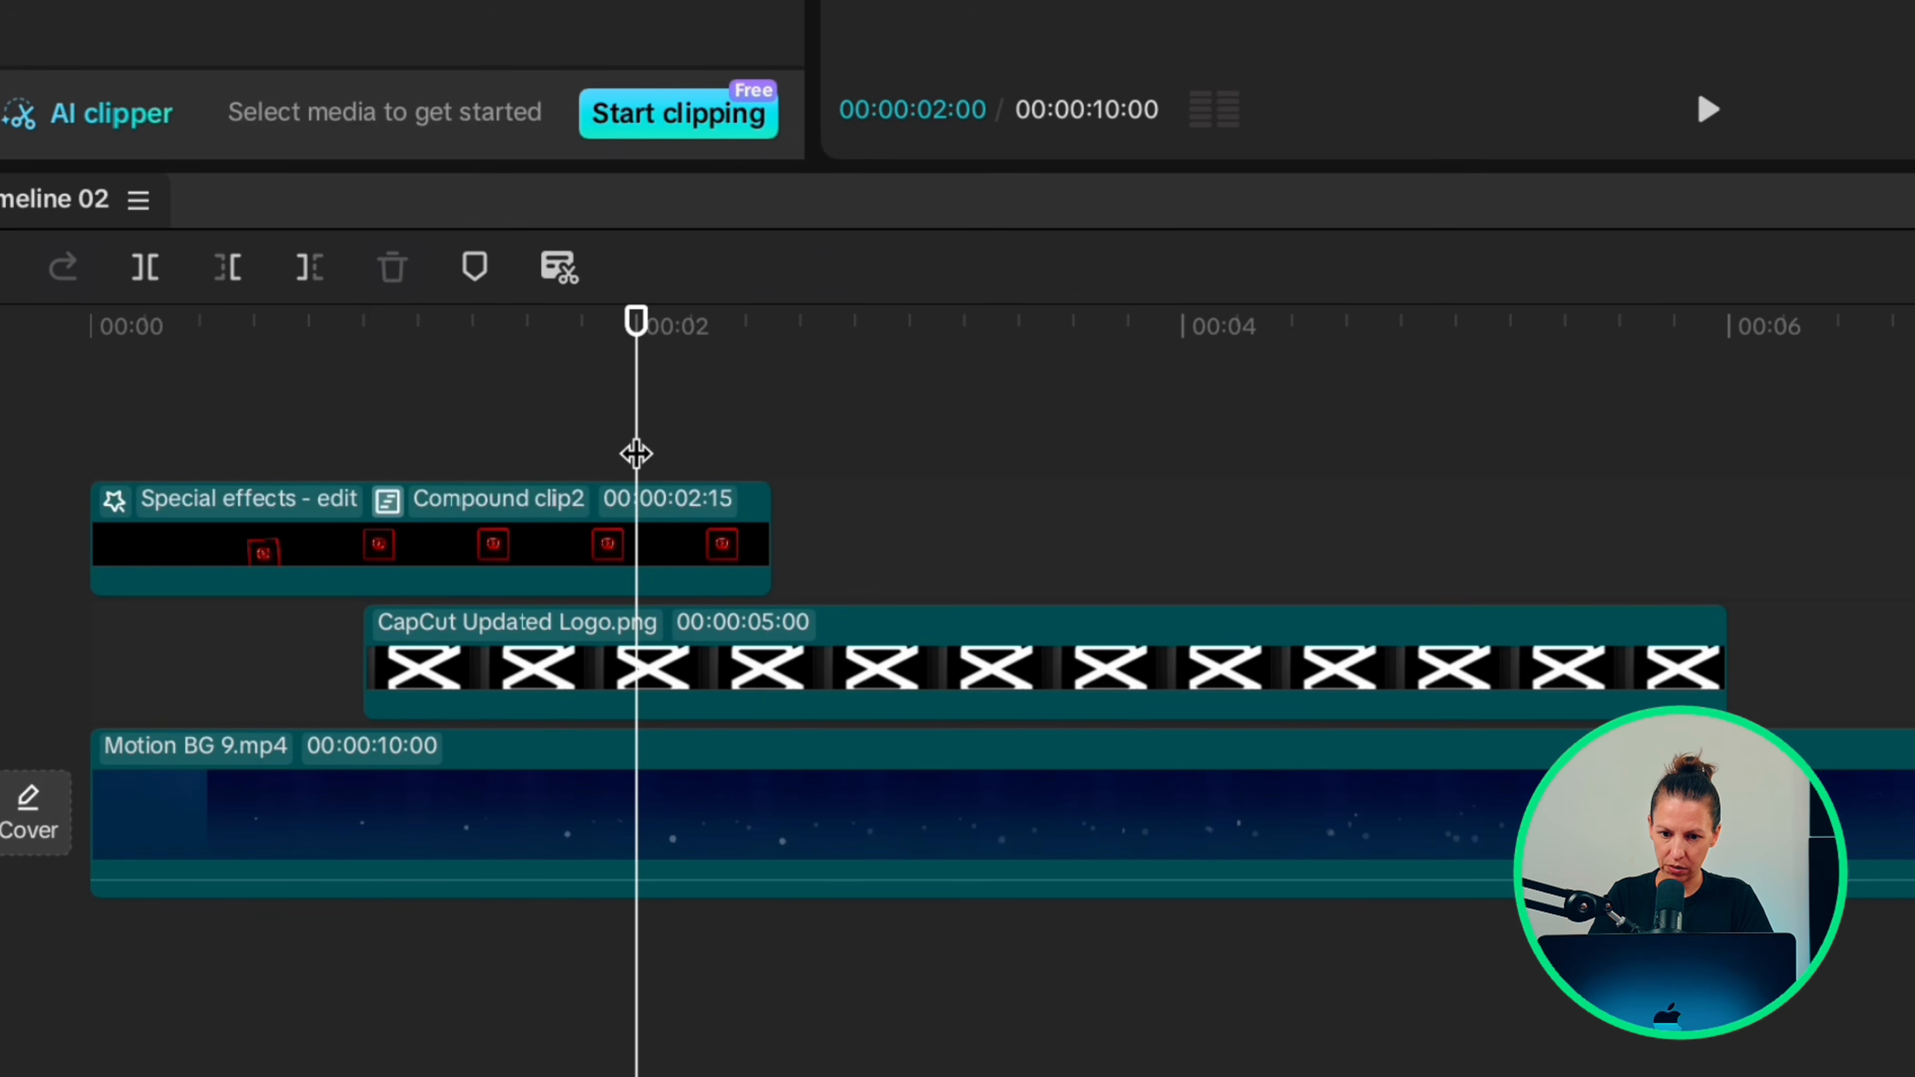
{"action": "left_click", "coordinate": [628, 522]}
{"action": "left_click_drag", "start_coordinate": [709, 715], "coordinate": [989, 690]}
Add a transform keyframe to the CapCut logo at 00:00:02:15 with its scale at 1% and rotation at 70°.
{"action": "left_click", "coordinate": [774, 433]}
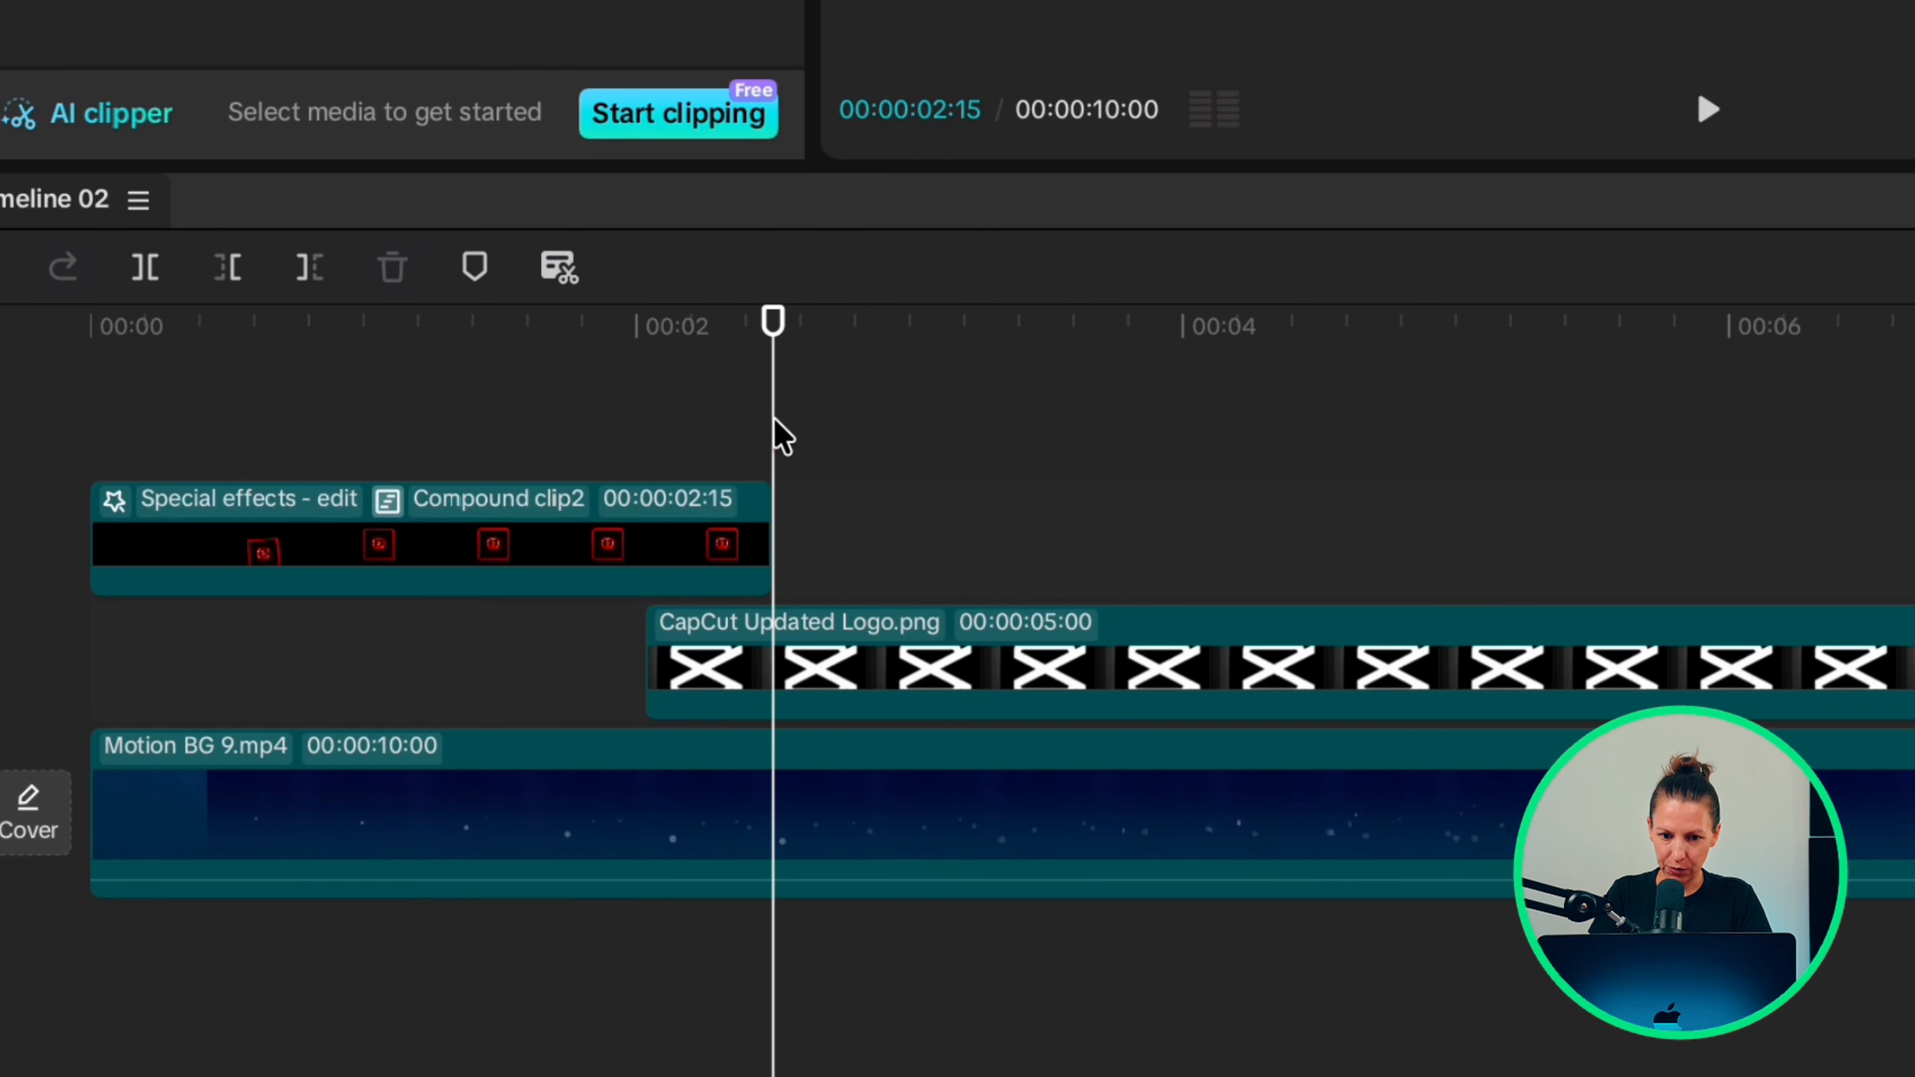
{"action": "left_click", "coordinate": [781, 672]}
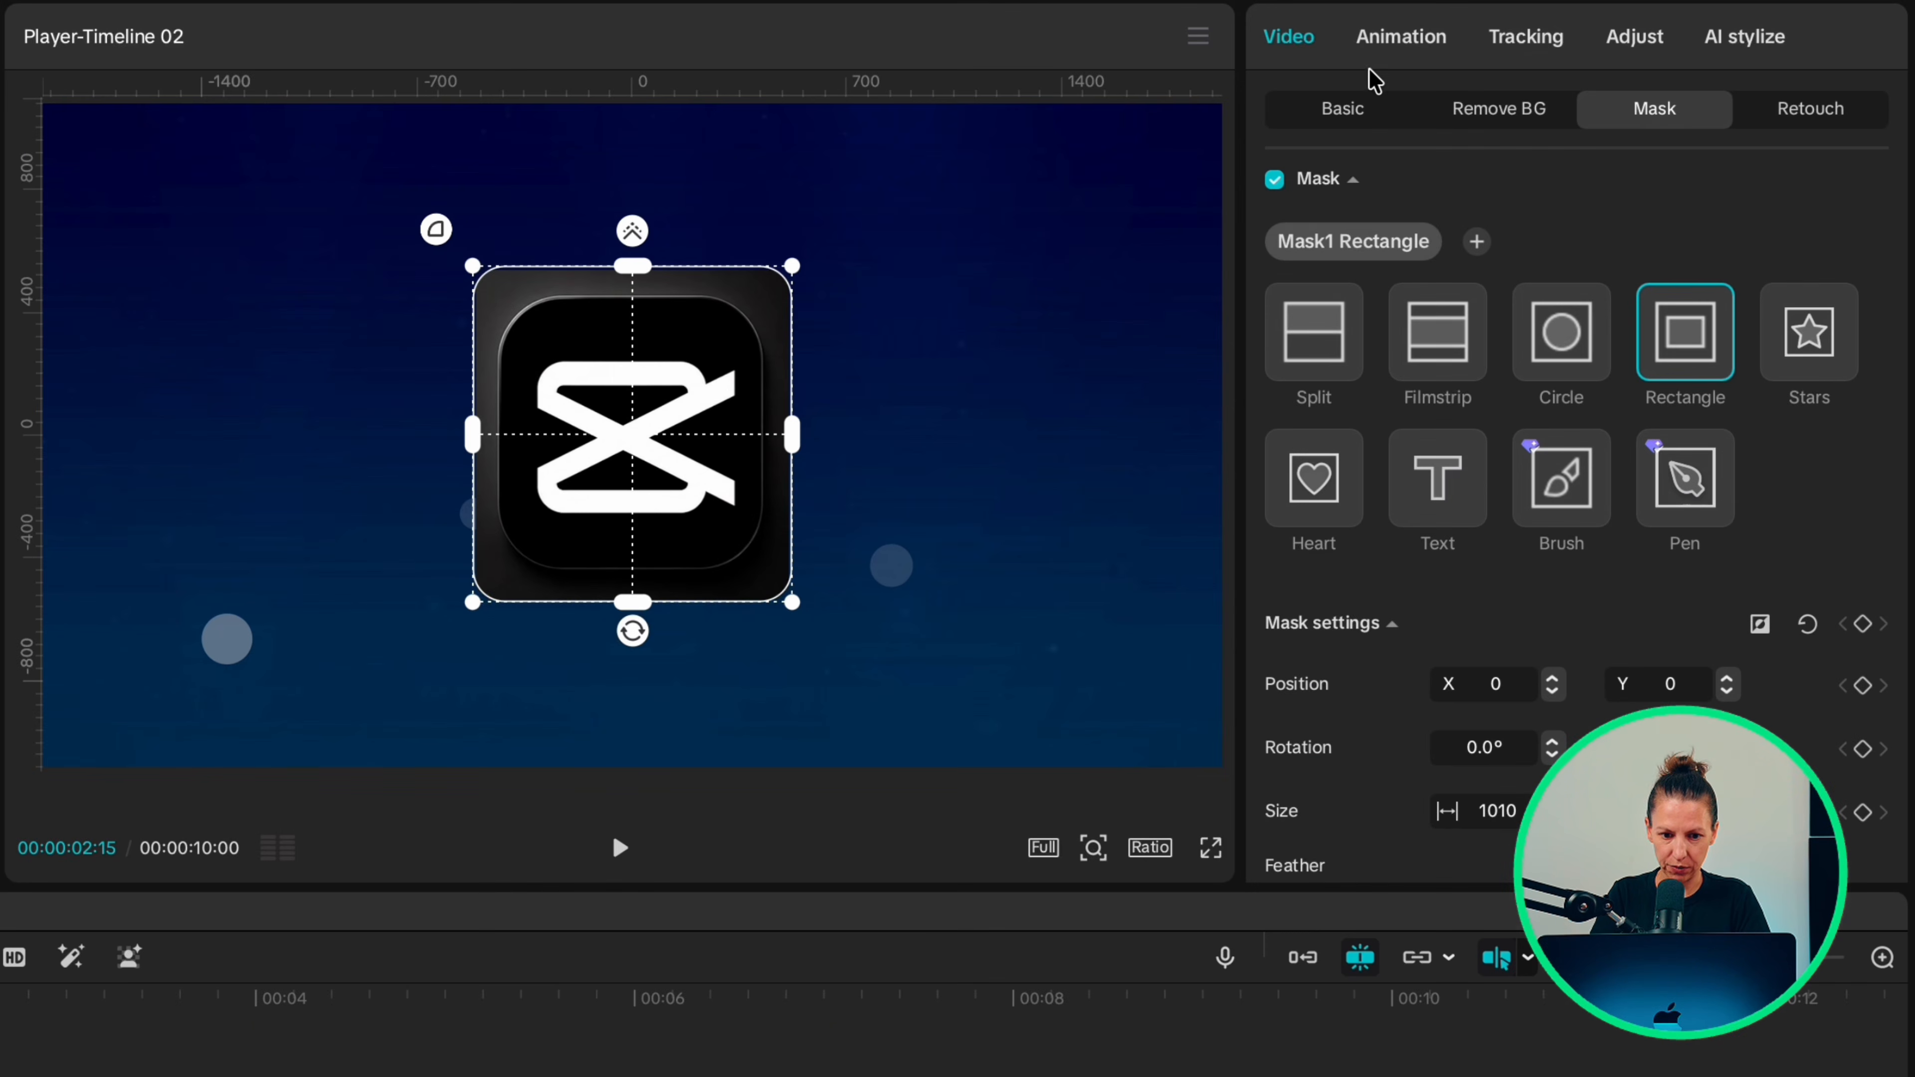
{"action": "left_click", "coordinate": [1341, 111]}
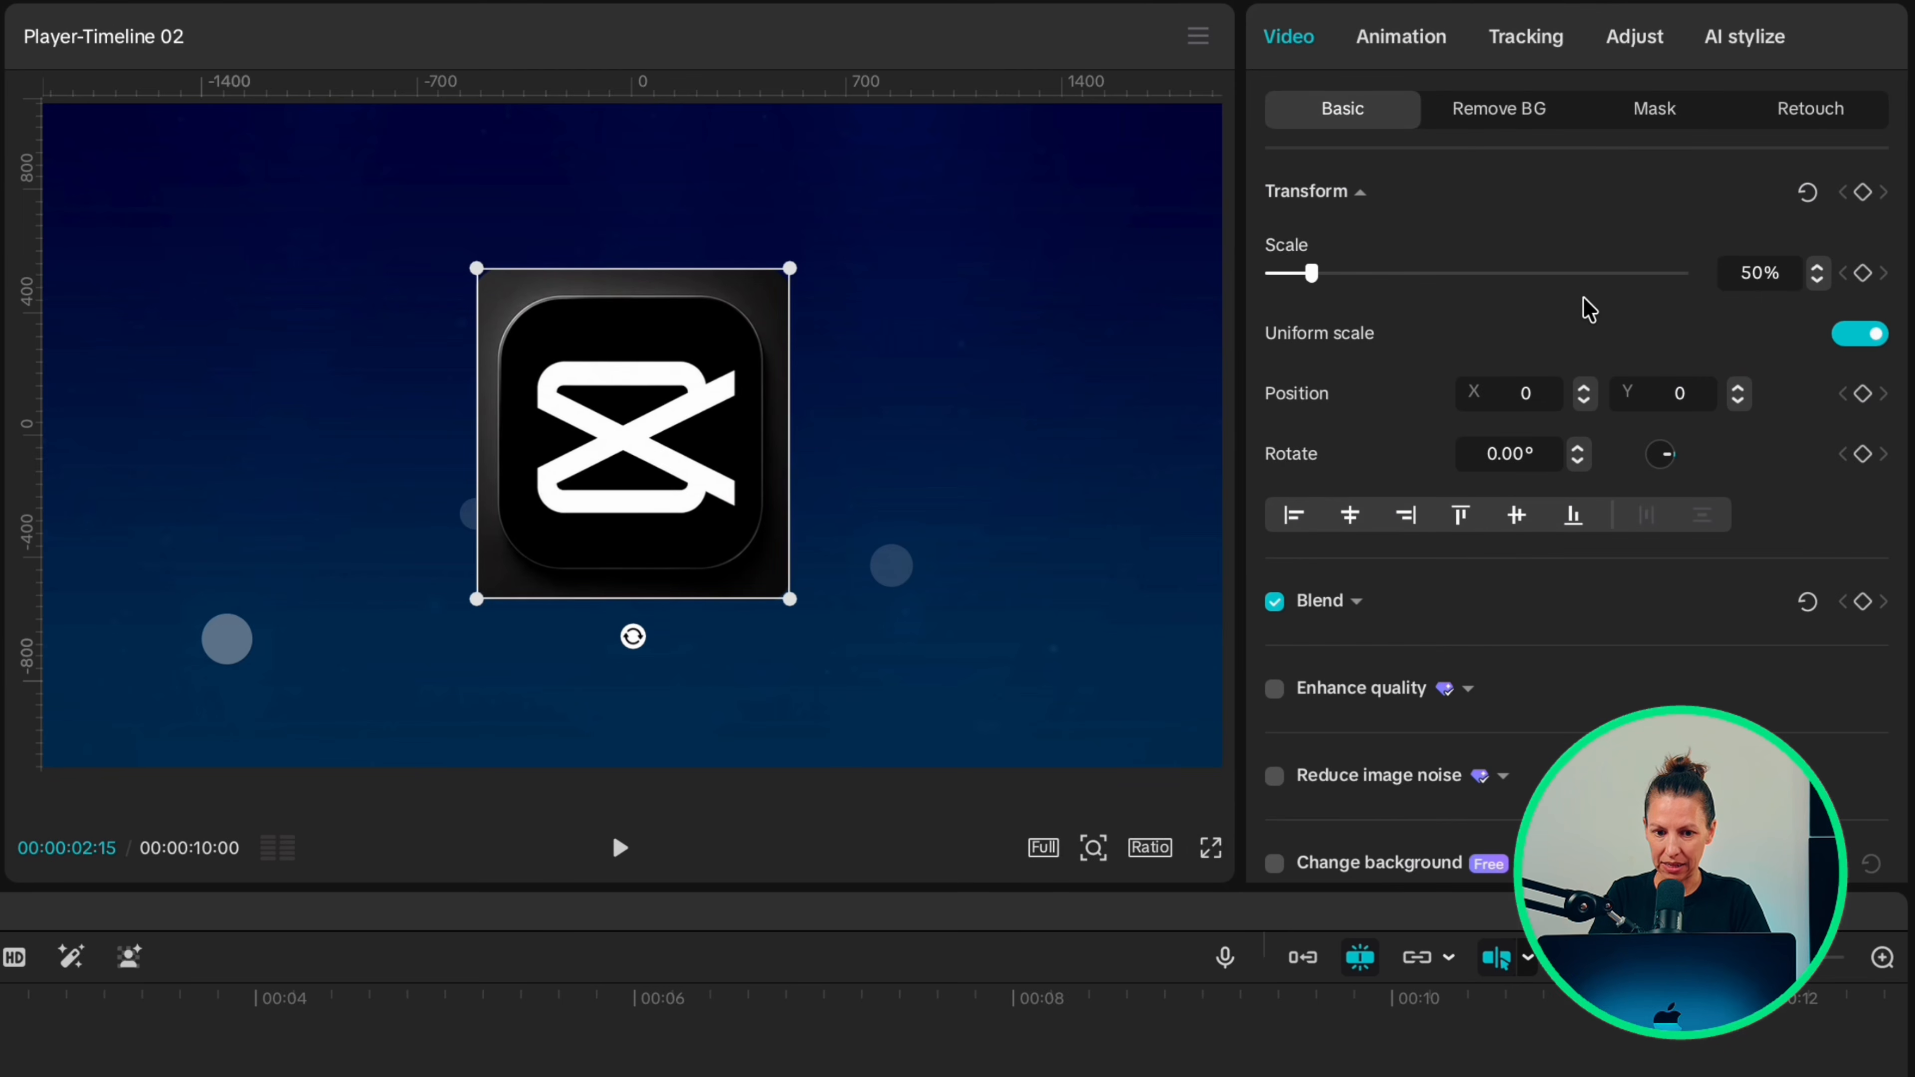
{"action": "left_click_drag", "start_coordinate": [1313, 274], "coordinate": [1181, 264]}
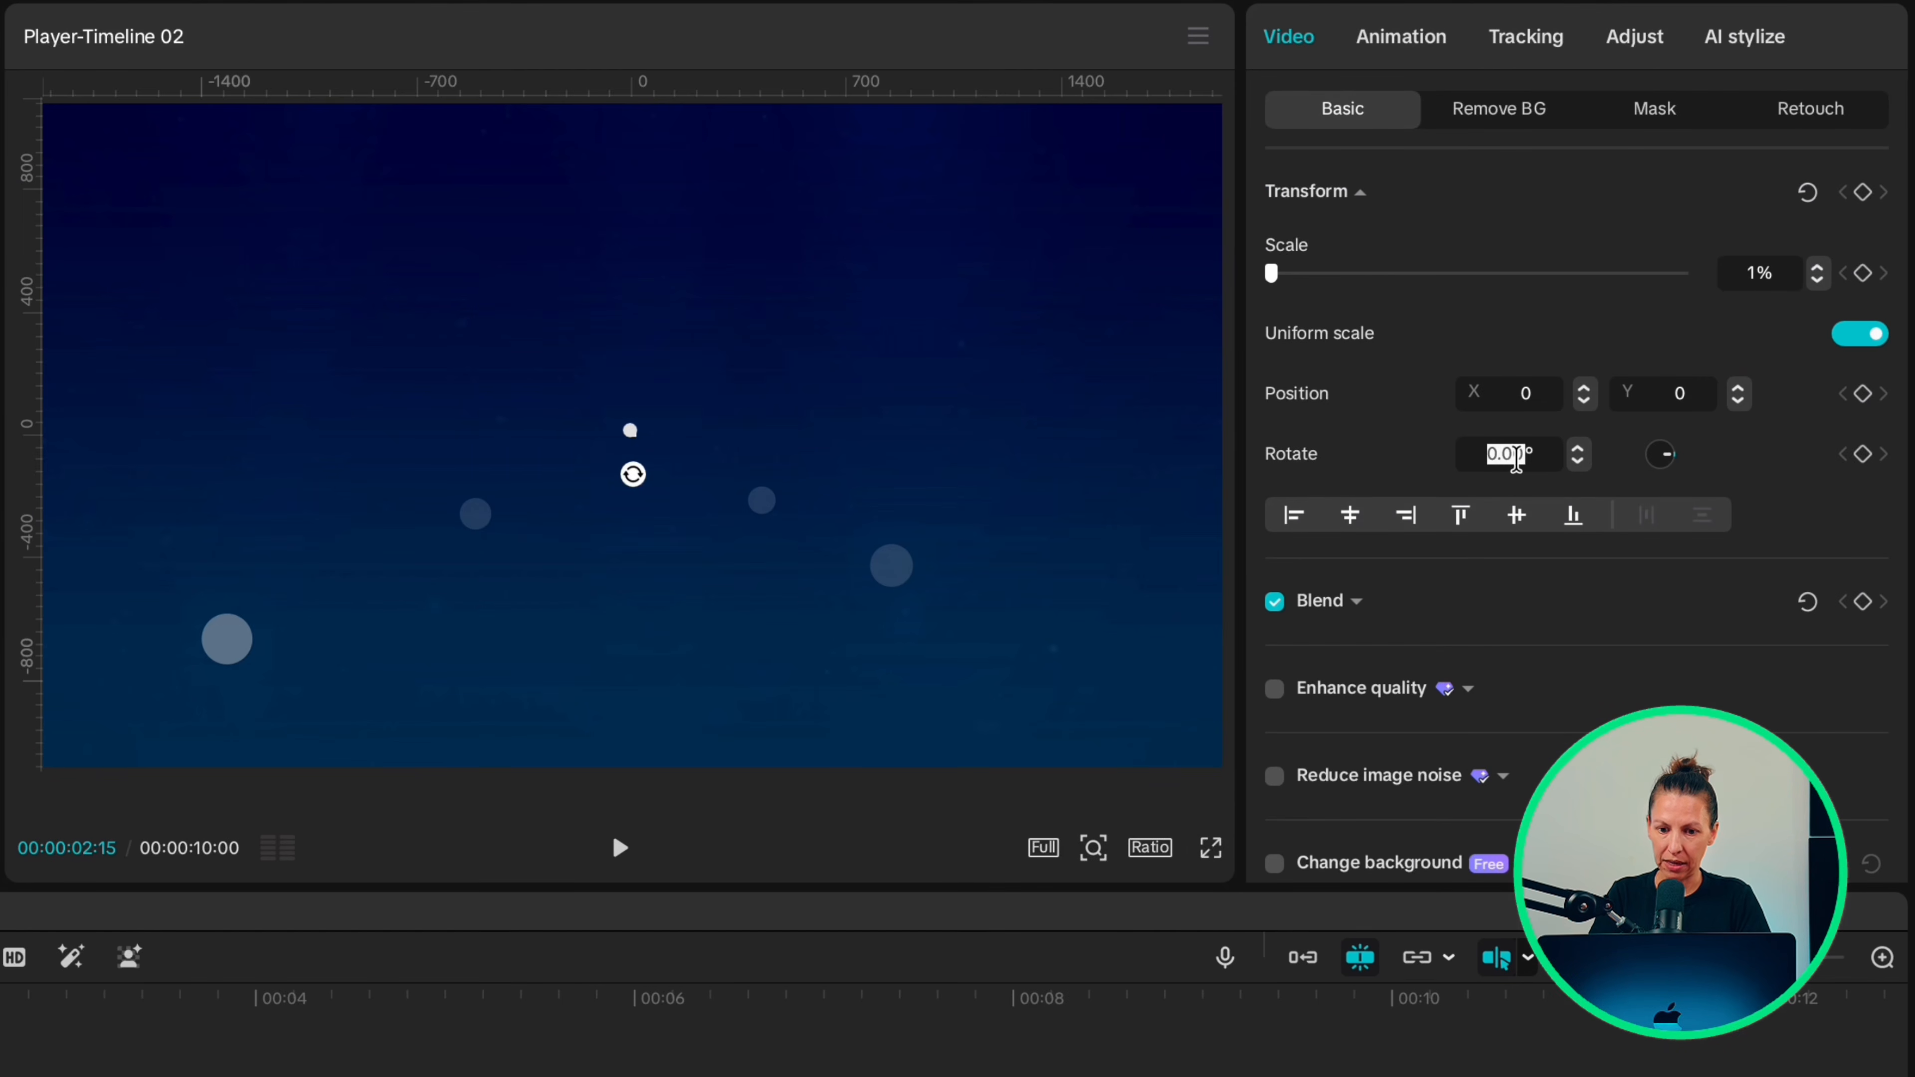
{"action": "key", "text": "Return"}
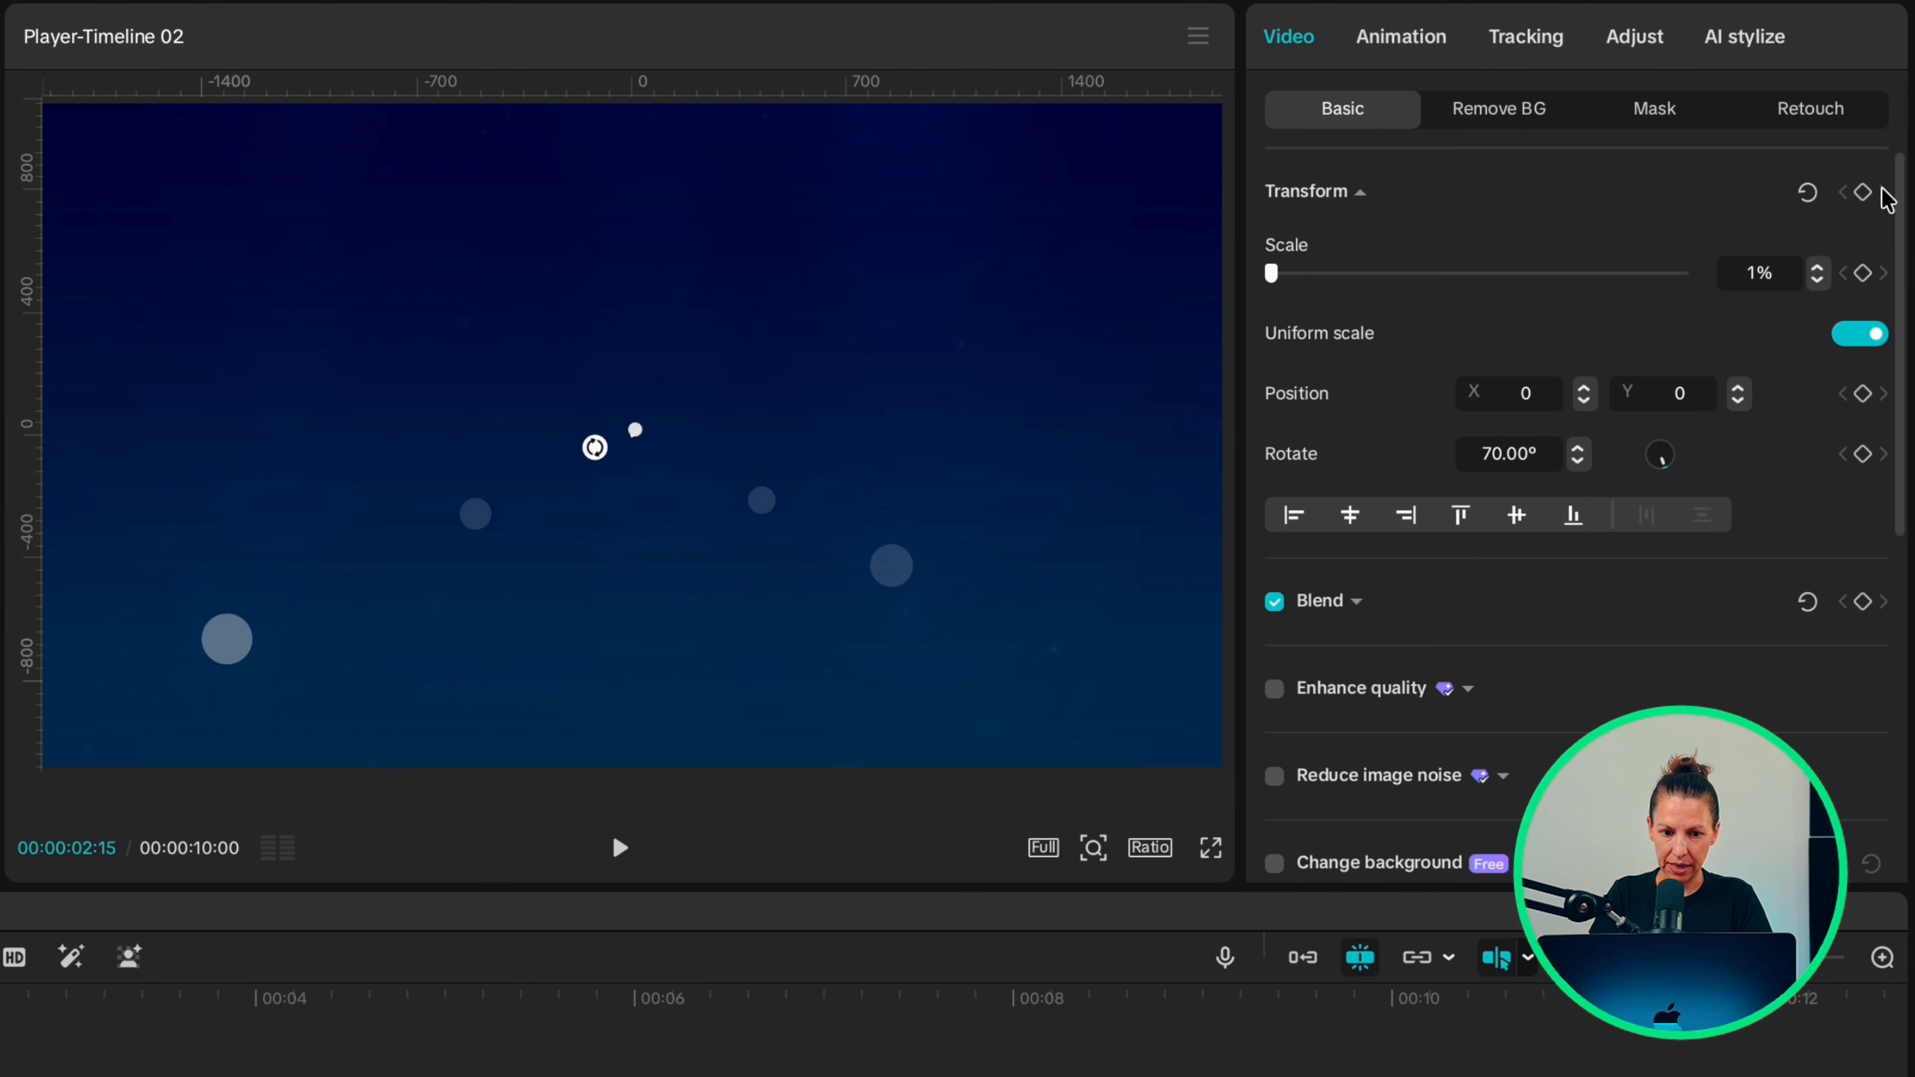
{"action": "left_click", "coordinate": [1867, 195]}
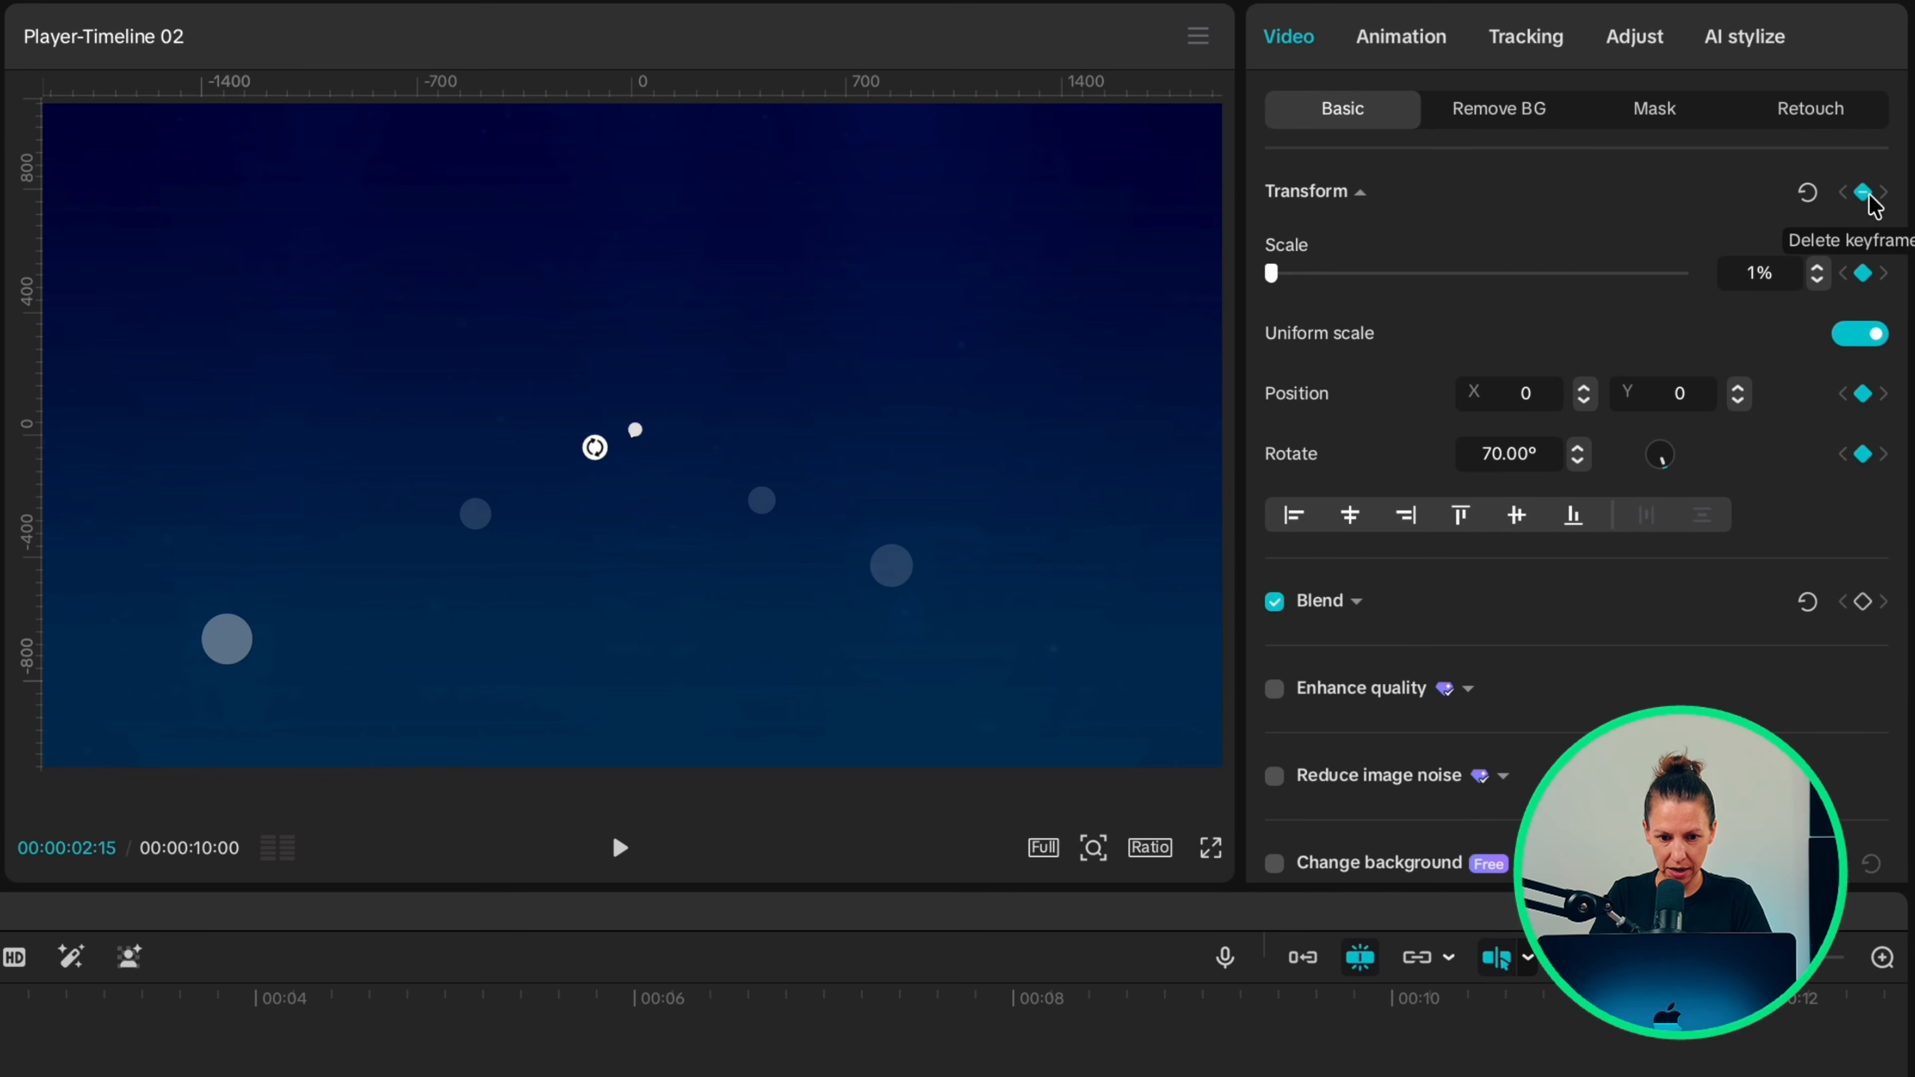
Keyframe the CapCut logo at 00:00:03:00 with its scale at 50% and rotation at 0°.
{"action": "key", "text": "Right"}
{"action": "key", "text": "Right"}
{"action": "key", "text": "Right"}
{"action": "key", "text": "Right"}
{"action": "key", "text": "Right"}
{"action": "key", "text": "Right"}
{"action": "key", "text": "Right"}
{"action": "key", "text": "Right"}
{"action": "key", "text": "Right"}
{"action": "key", "text": "Right"}
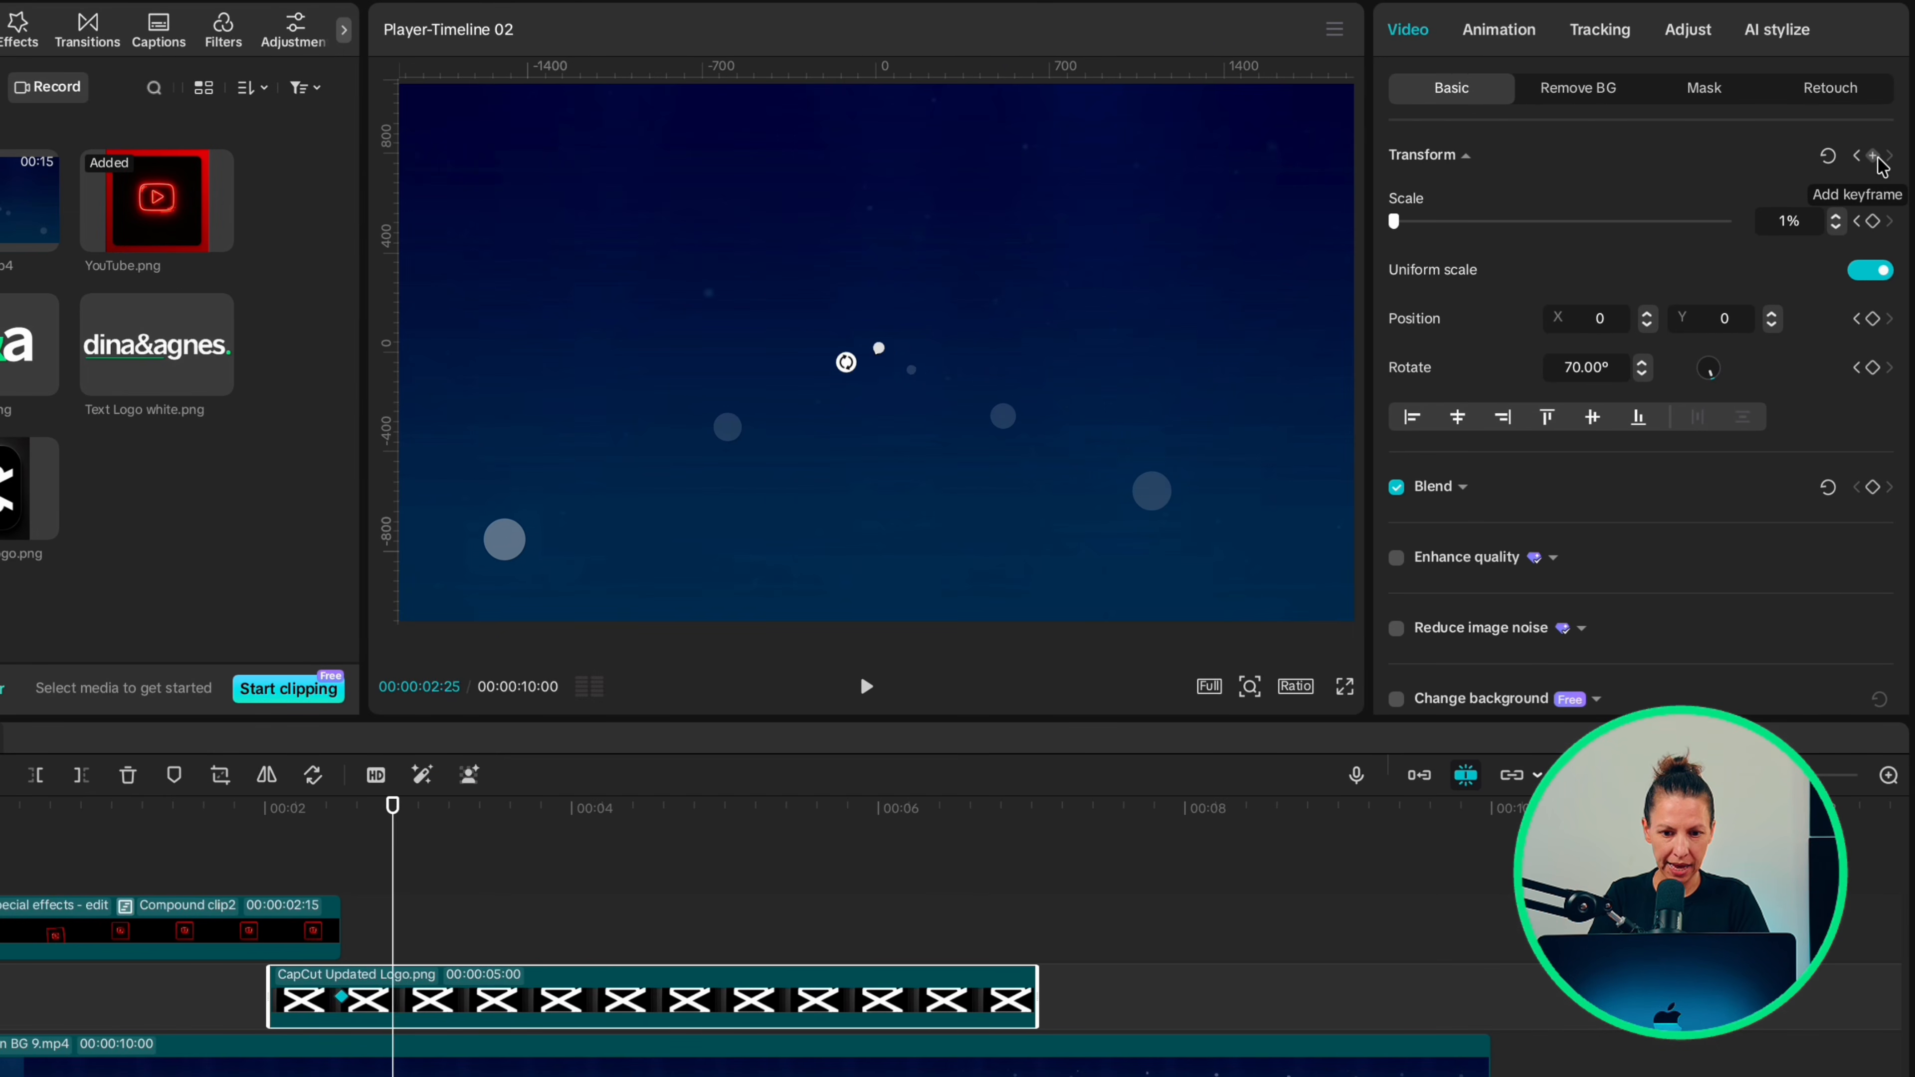
{"action": "key", "text": "Right"}
{"action": "key", "text": "Right"}
{"action": "key", "text": "Right"}
{"action": "key", "text": "Right"}
{"action": "key", "text": "Right"}
{"action": "left_click_drag", "start_coordinate": [1393, 221], "coordinate": [1427, 227]}
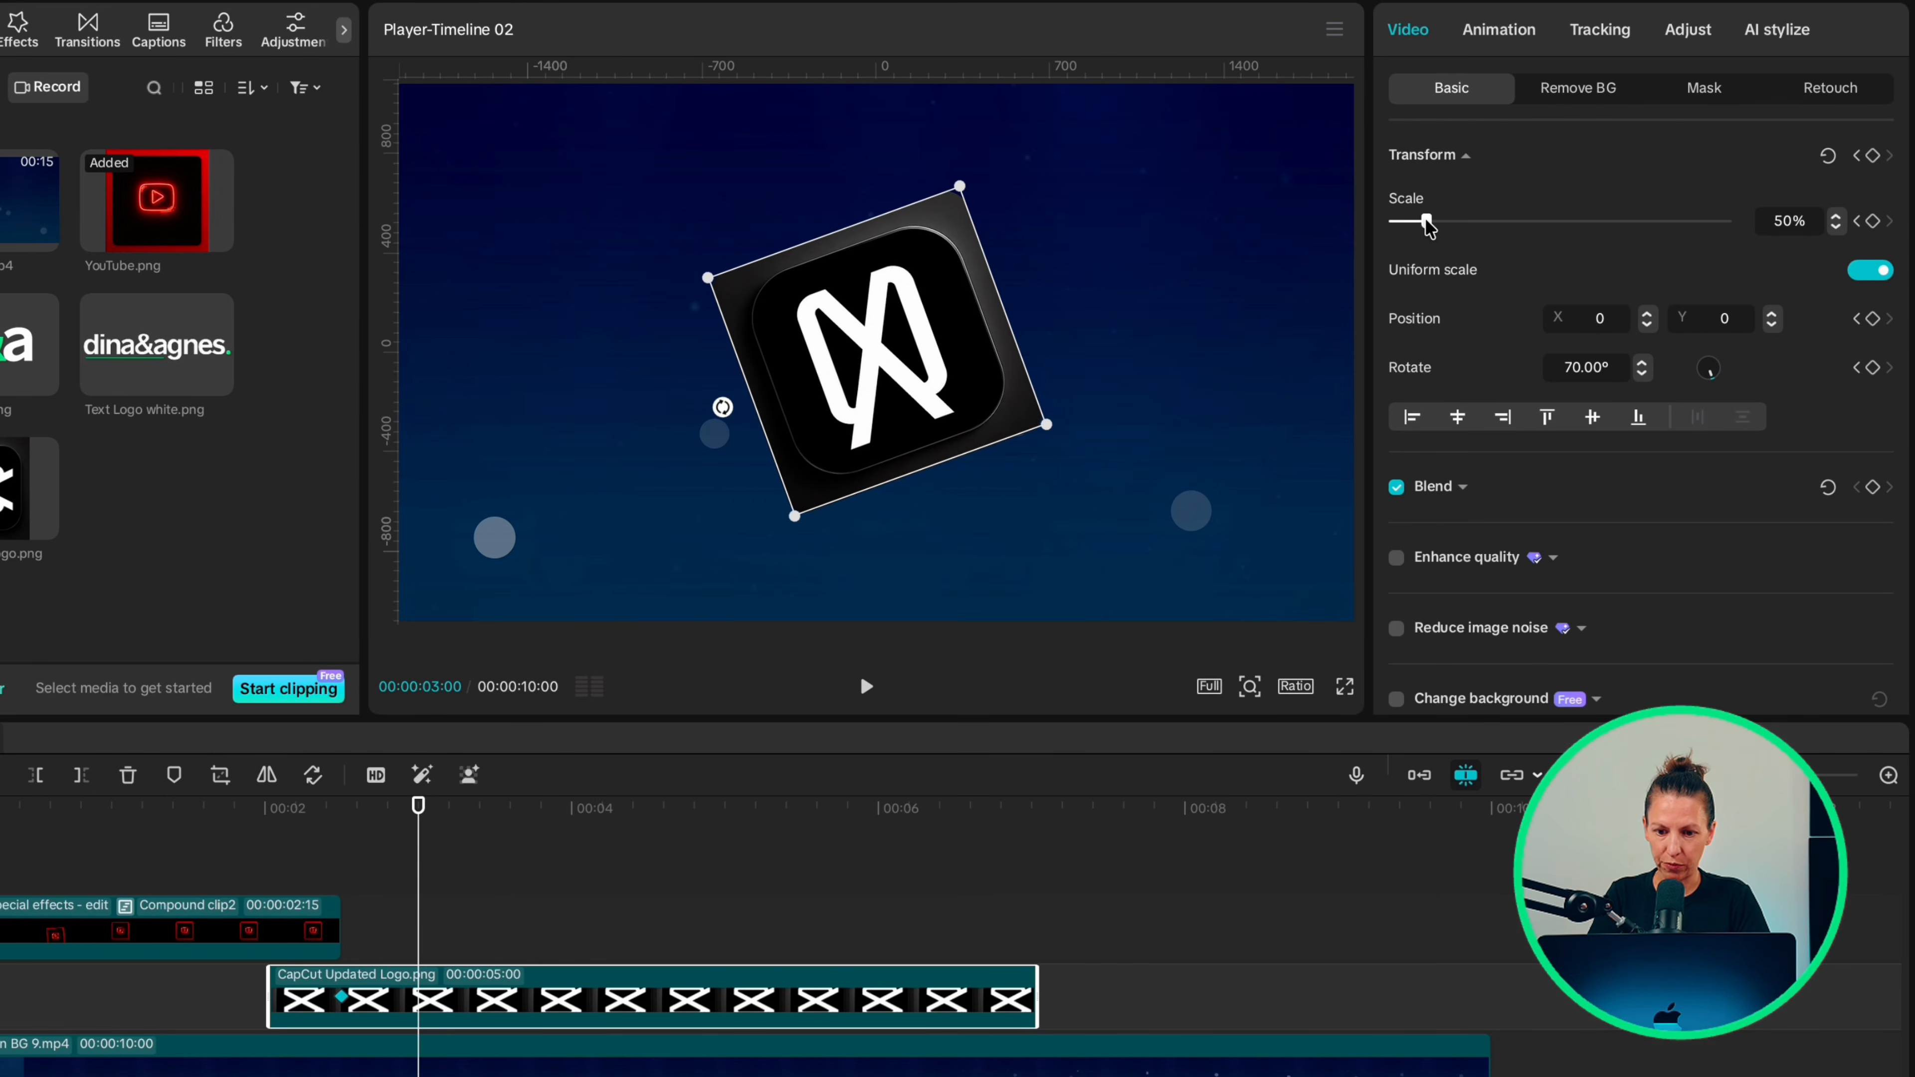
{"action": "type", "text": "0"}
{"action": "key", "text": "Return"}
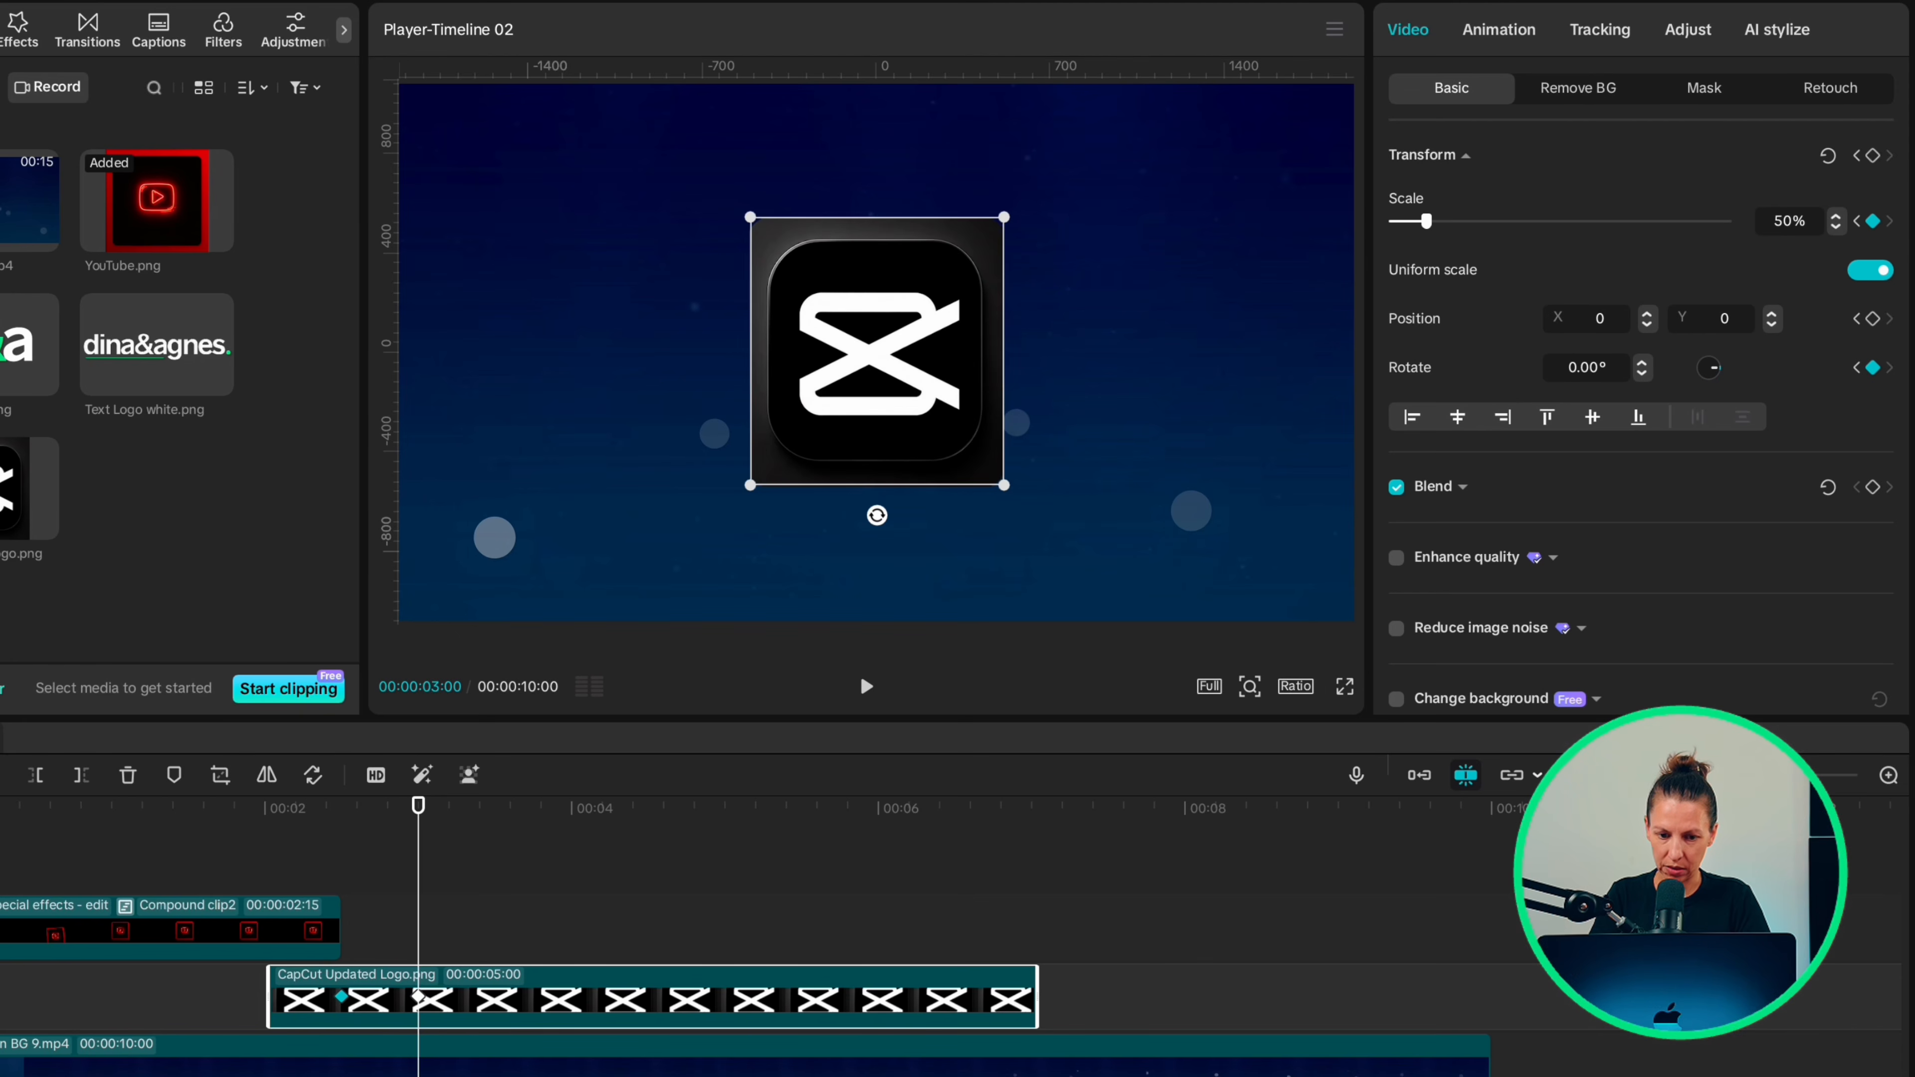
Open the CapCut logo's keyframe graph and apply a preset easing curve to both its scale and rotation keyframes.
{"action": "right_click", "coordinate": [483, 1005]}
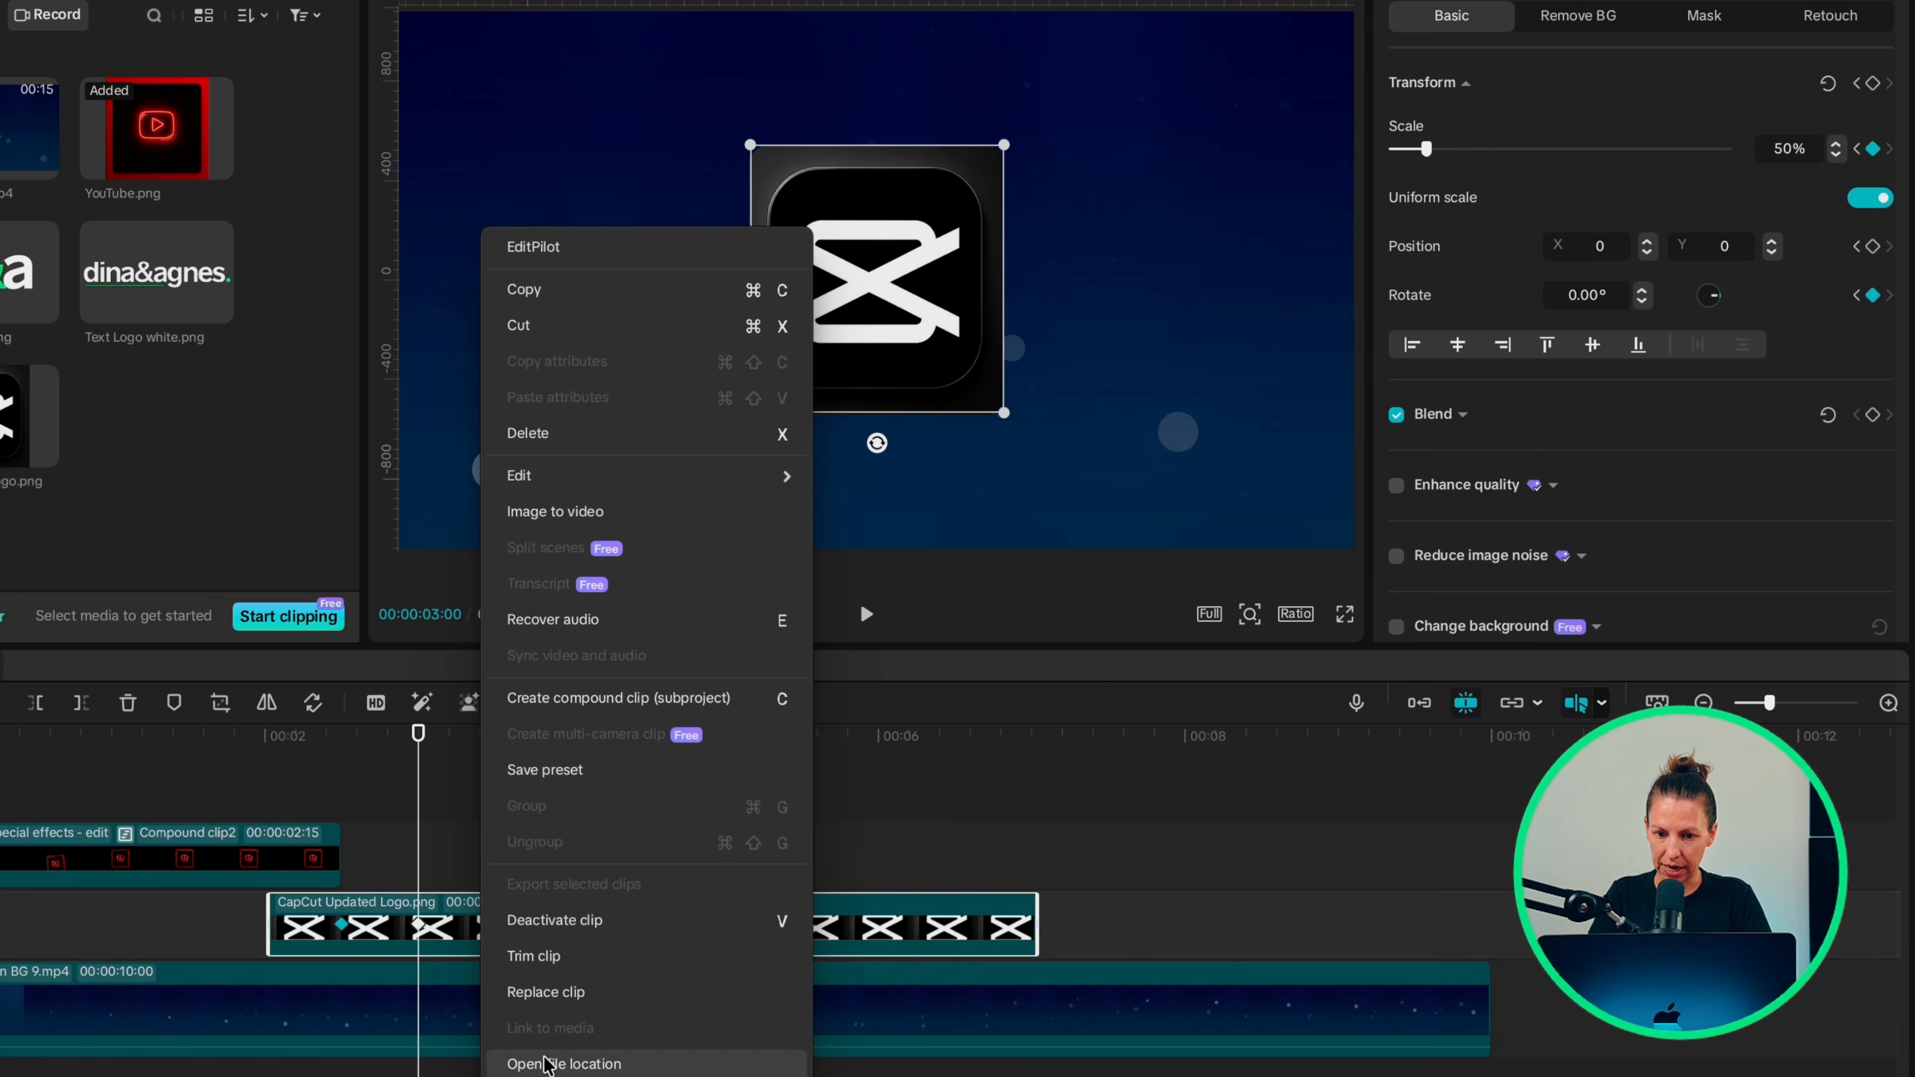
{"action": "left_click", "coordinate": [535, 1076]}
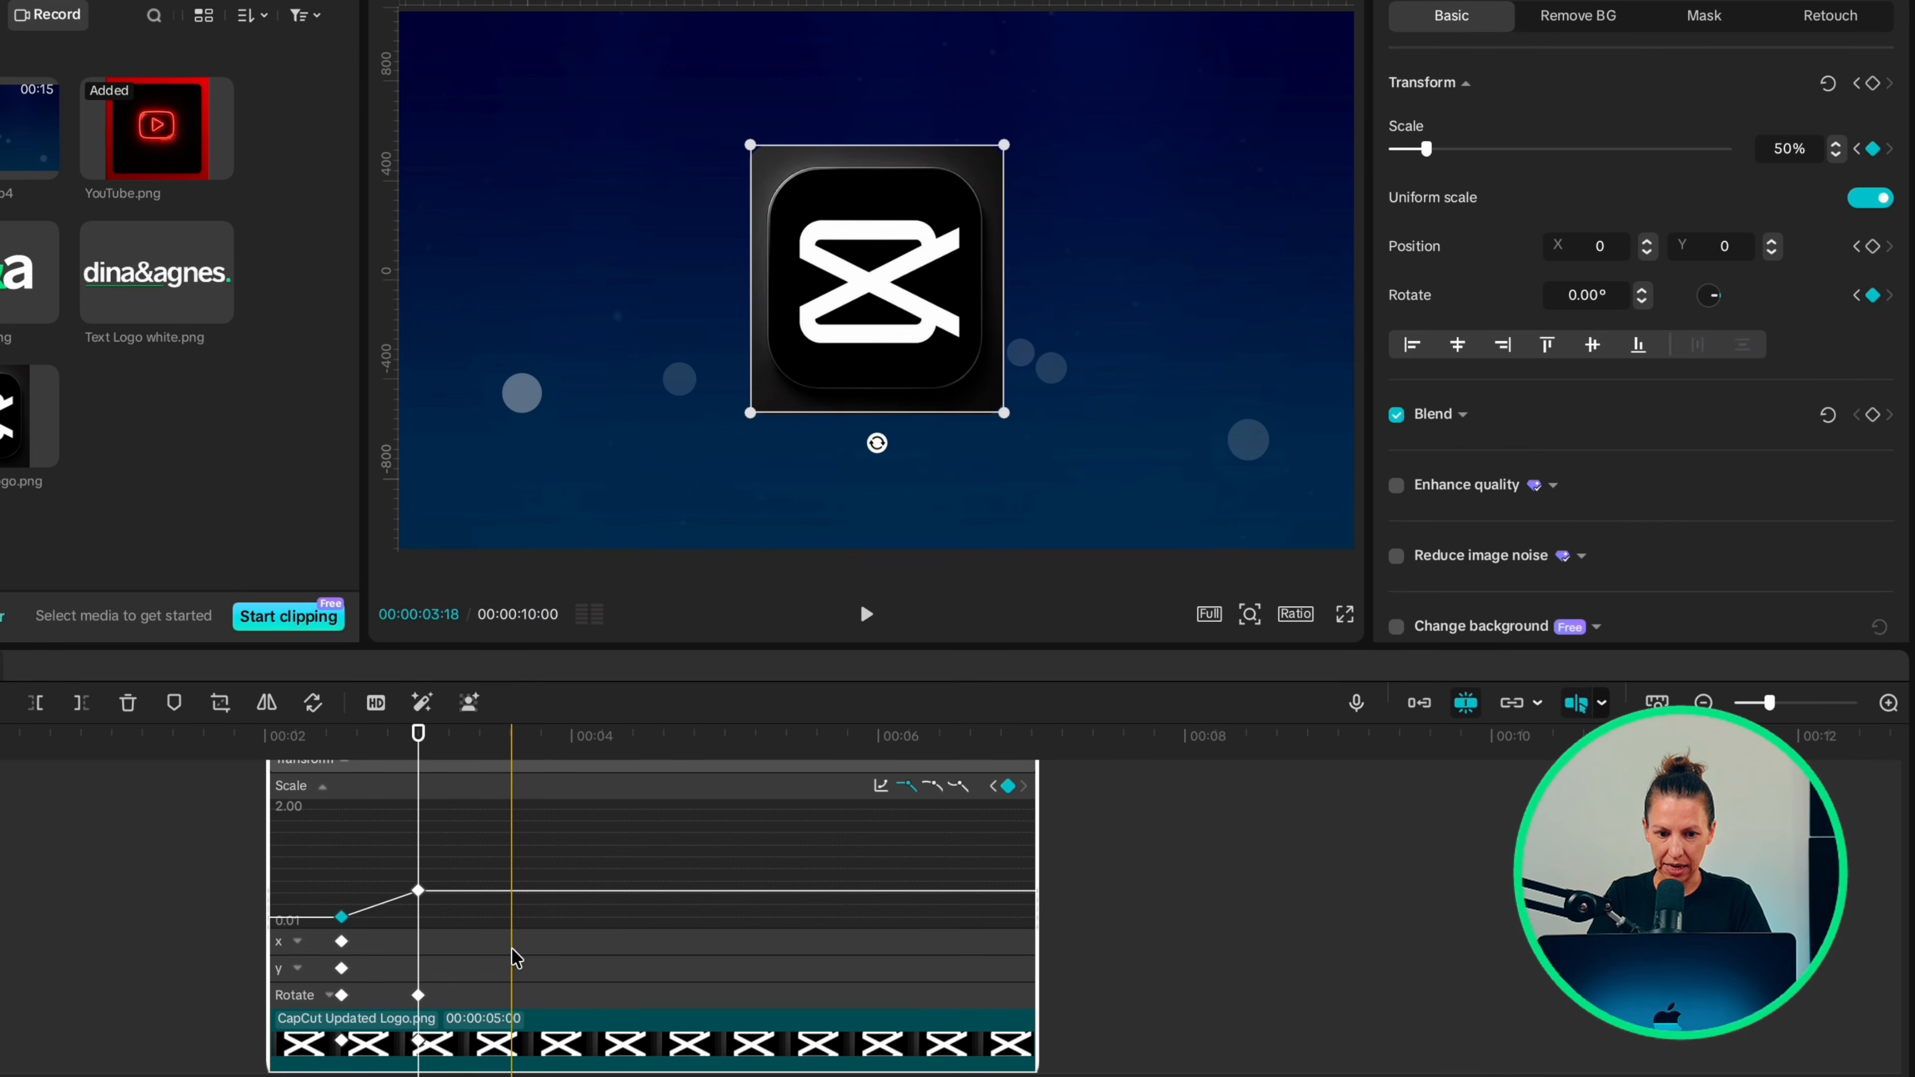
{"action": "left_click", "coordinate": [377, 903]}
{"action": "left_click", "coordinate": [880, 786]}
{"action": "left_click", "coordinate": [329, 994]}
{"action": "left_click_drag", "start_coordinate": [452, 1001], "coordinate": [326, 903]}
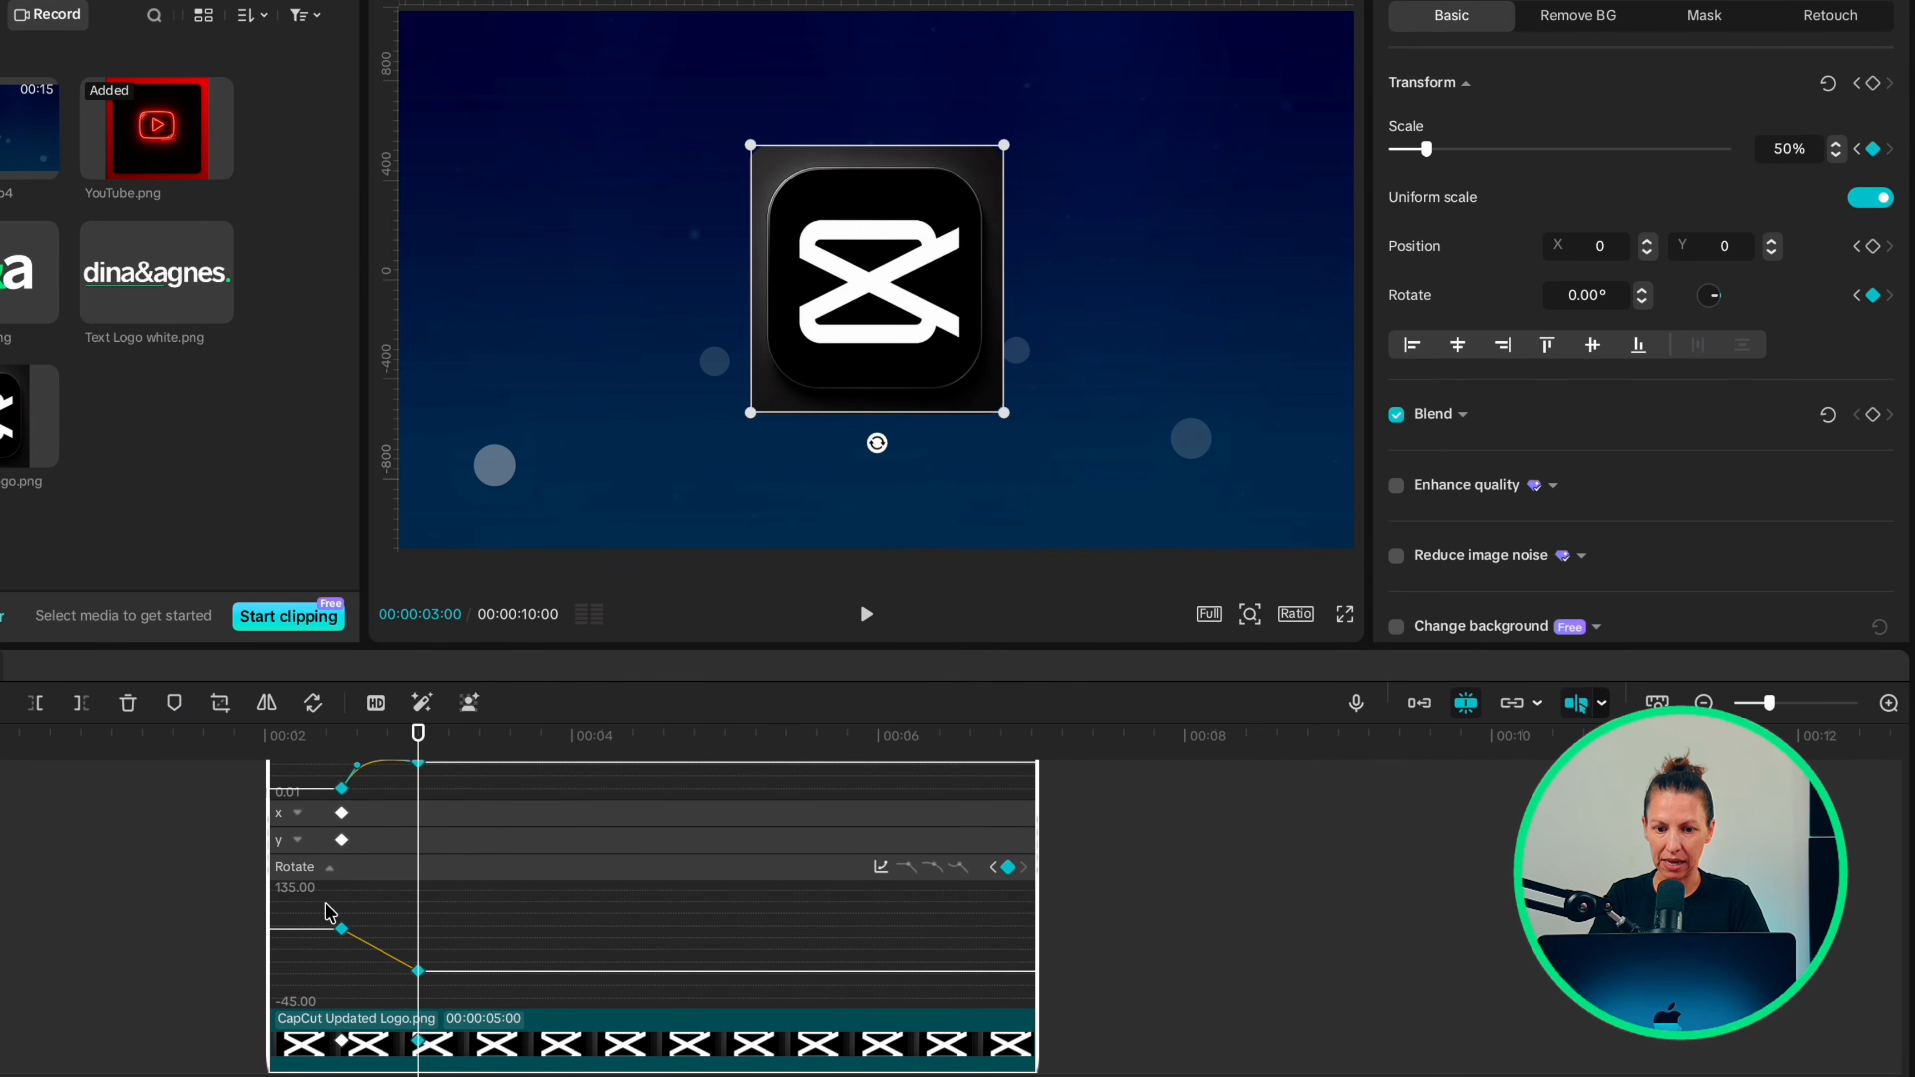
{"action": "left_click", "coordinate": [880, 867]}
{"action": "left_click", "coordinate": [1125, 845]}
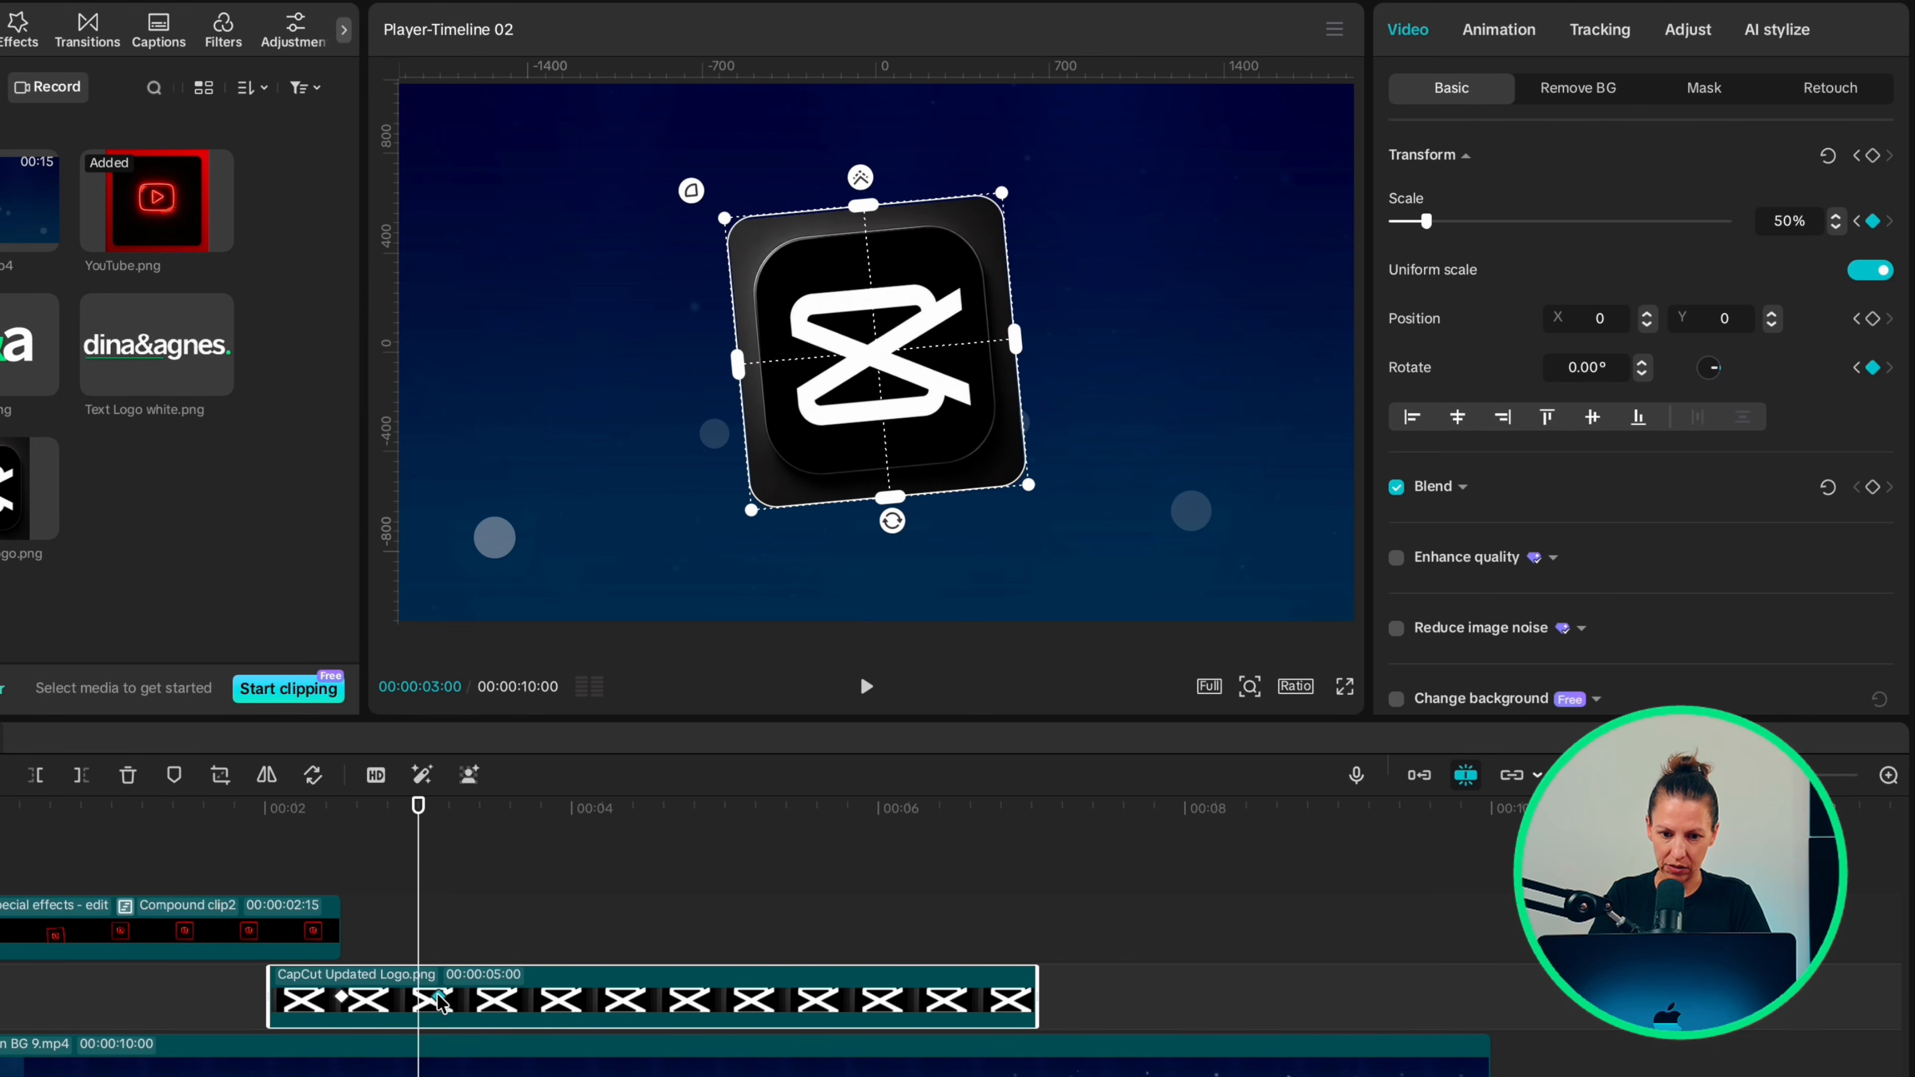
Turn the CapCut logo clip into a compound clip and apply the Rebound Swing effect with Speed 15 and Size 20.
{"action": "right_click", "coordinate": [470, 999]}
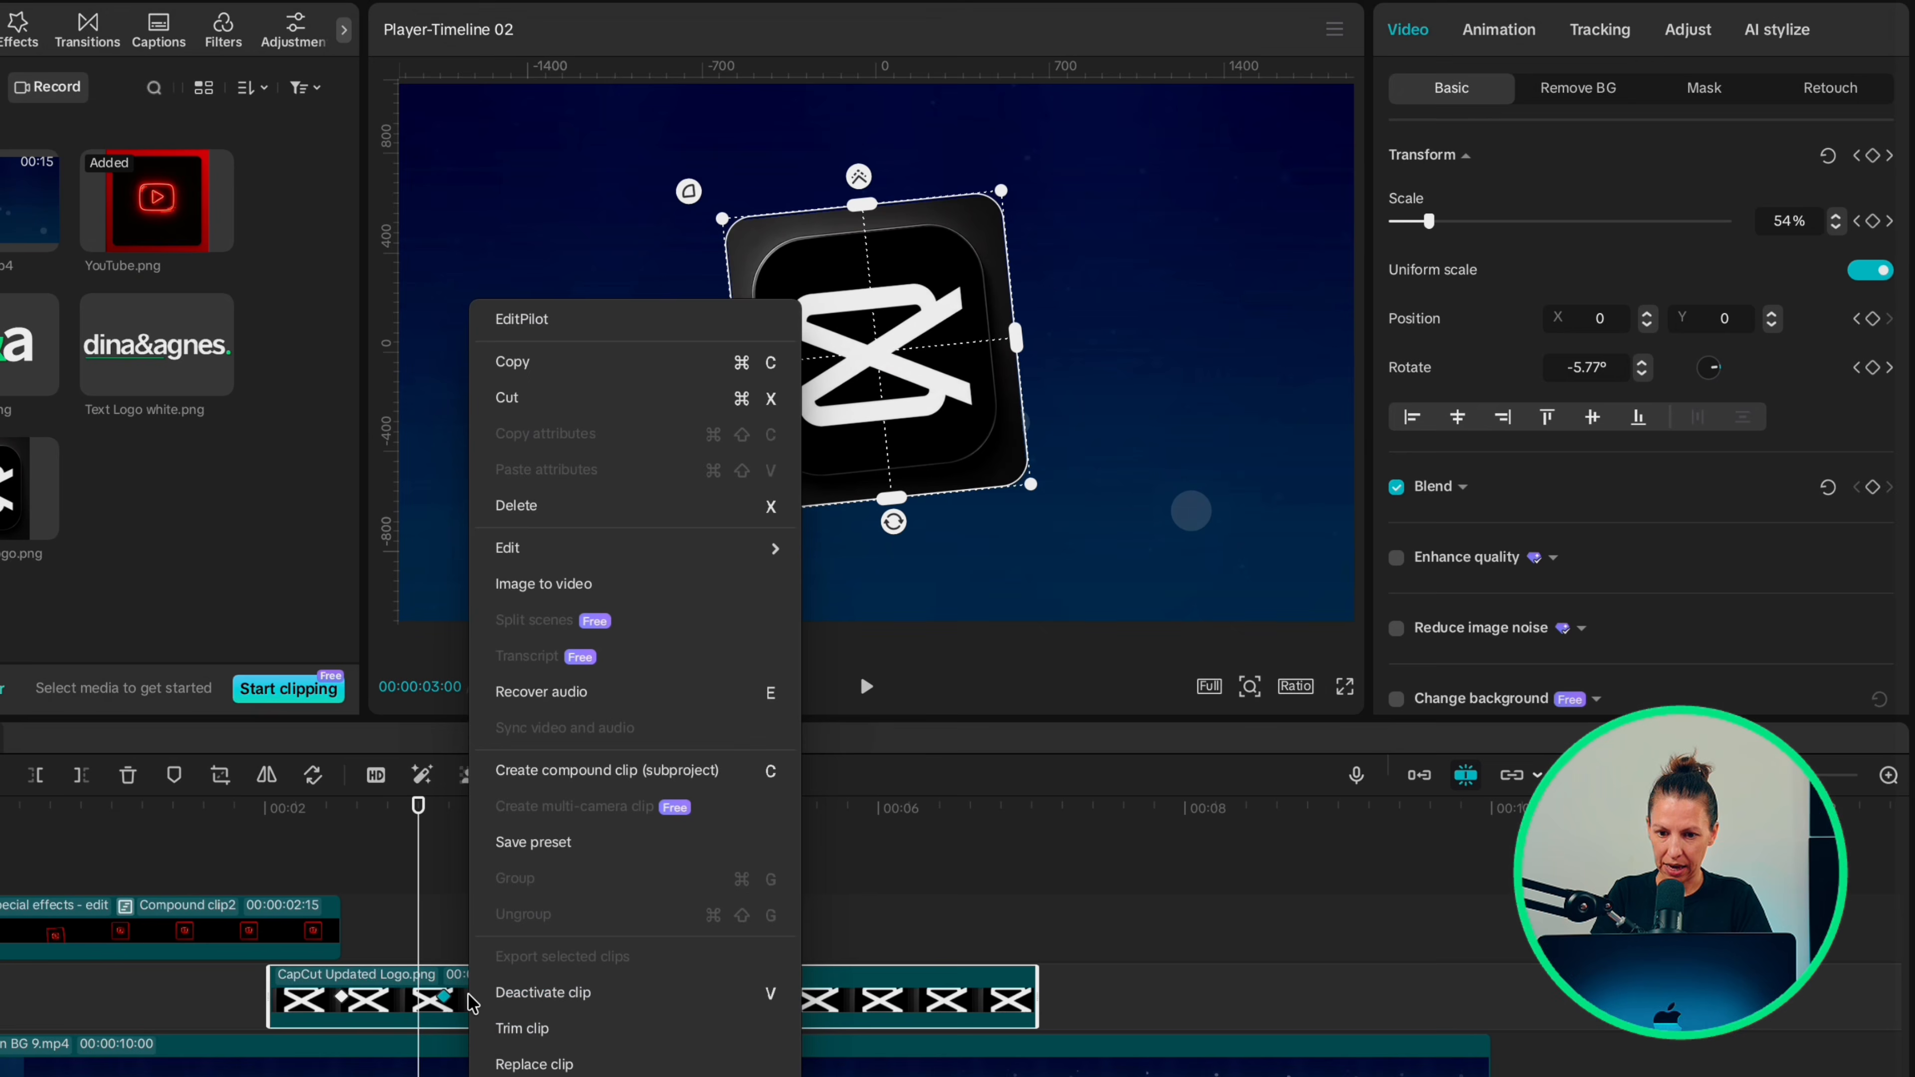
{"action": "left_click", "coordinate": [589, 782]}
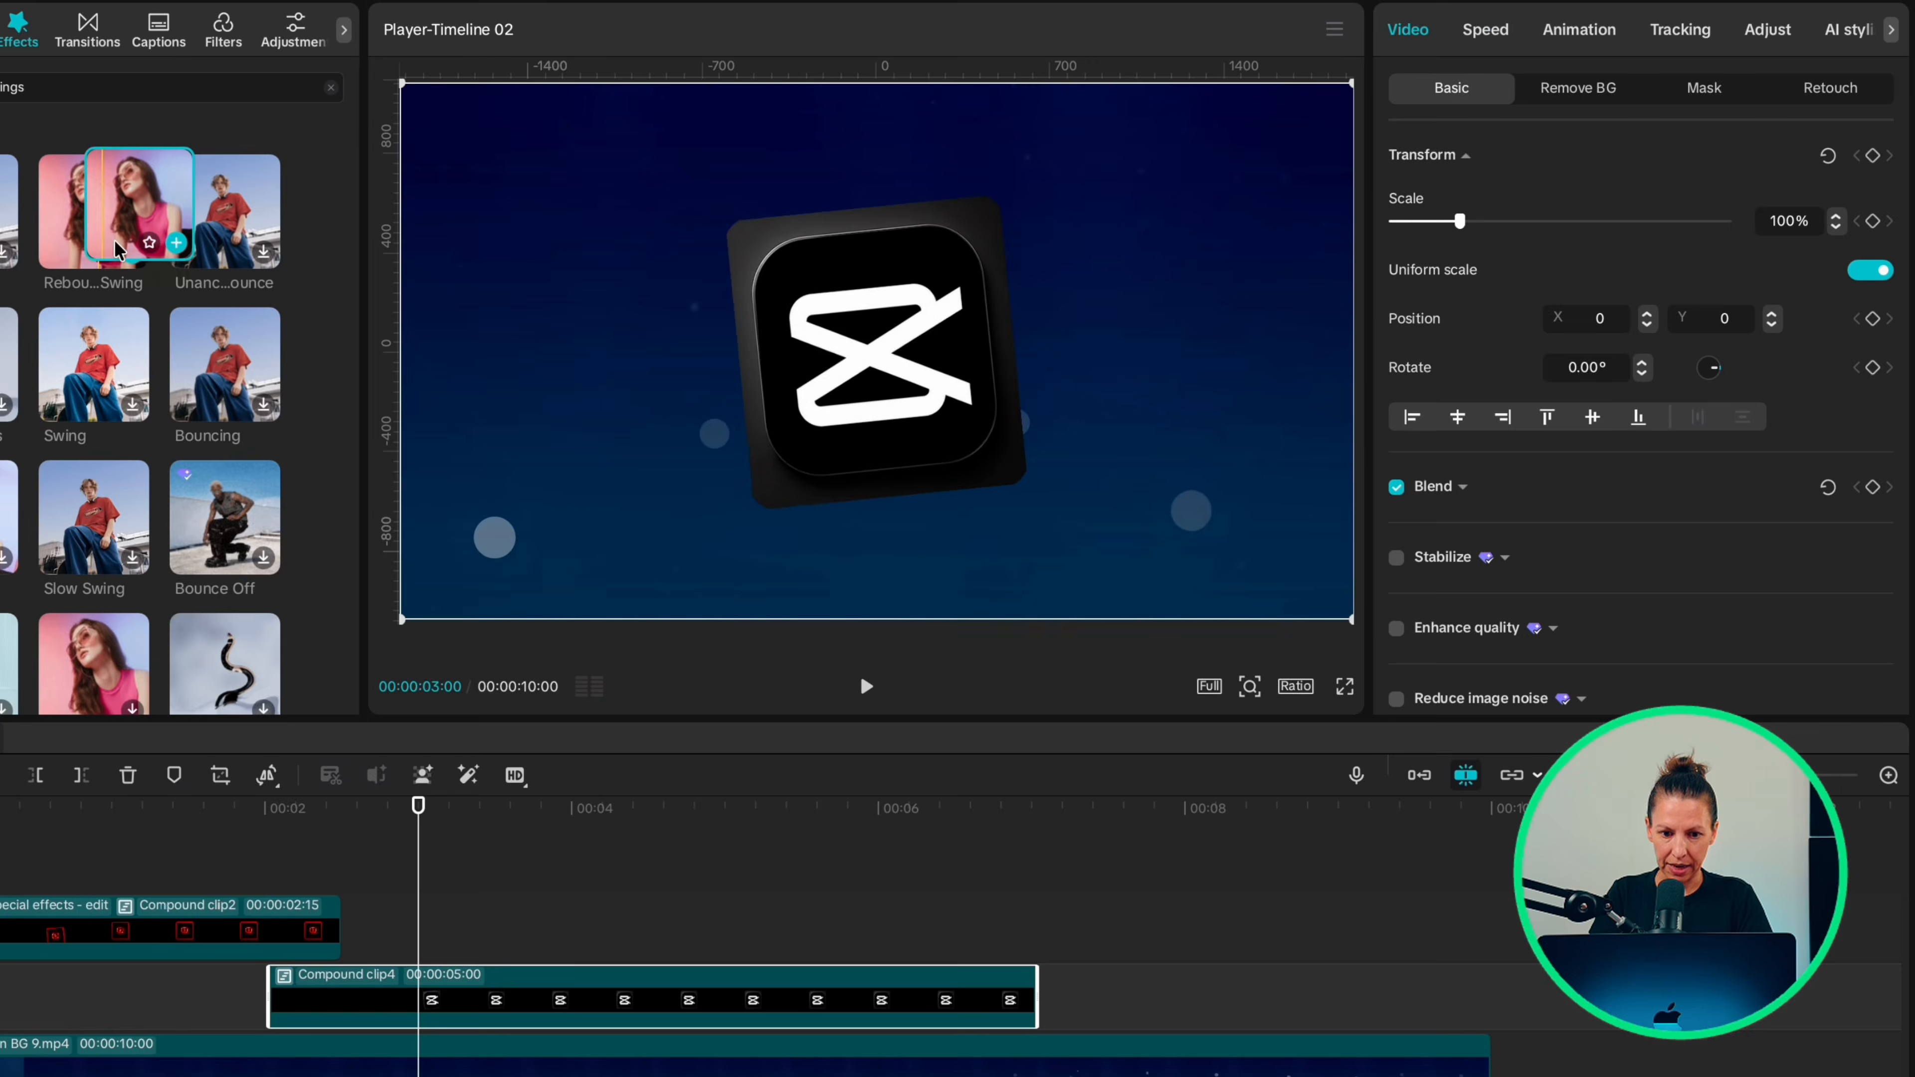
{"action": "left_click_drag", "start_coordinate": [93, 211], "coordinate": [310, 975]}
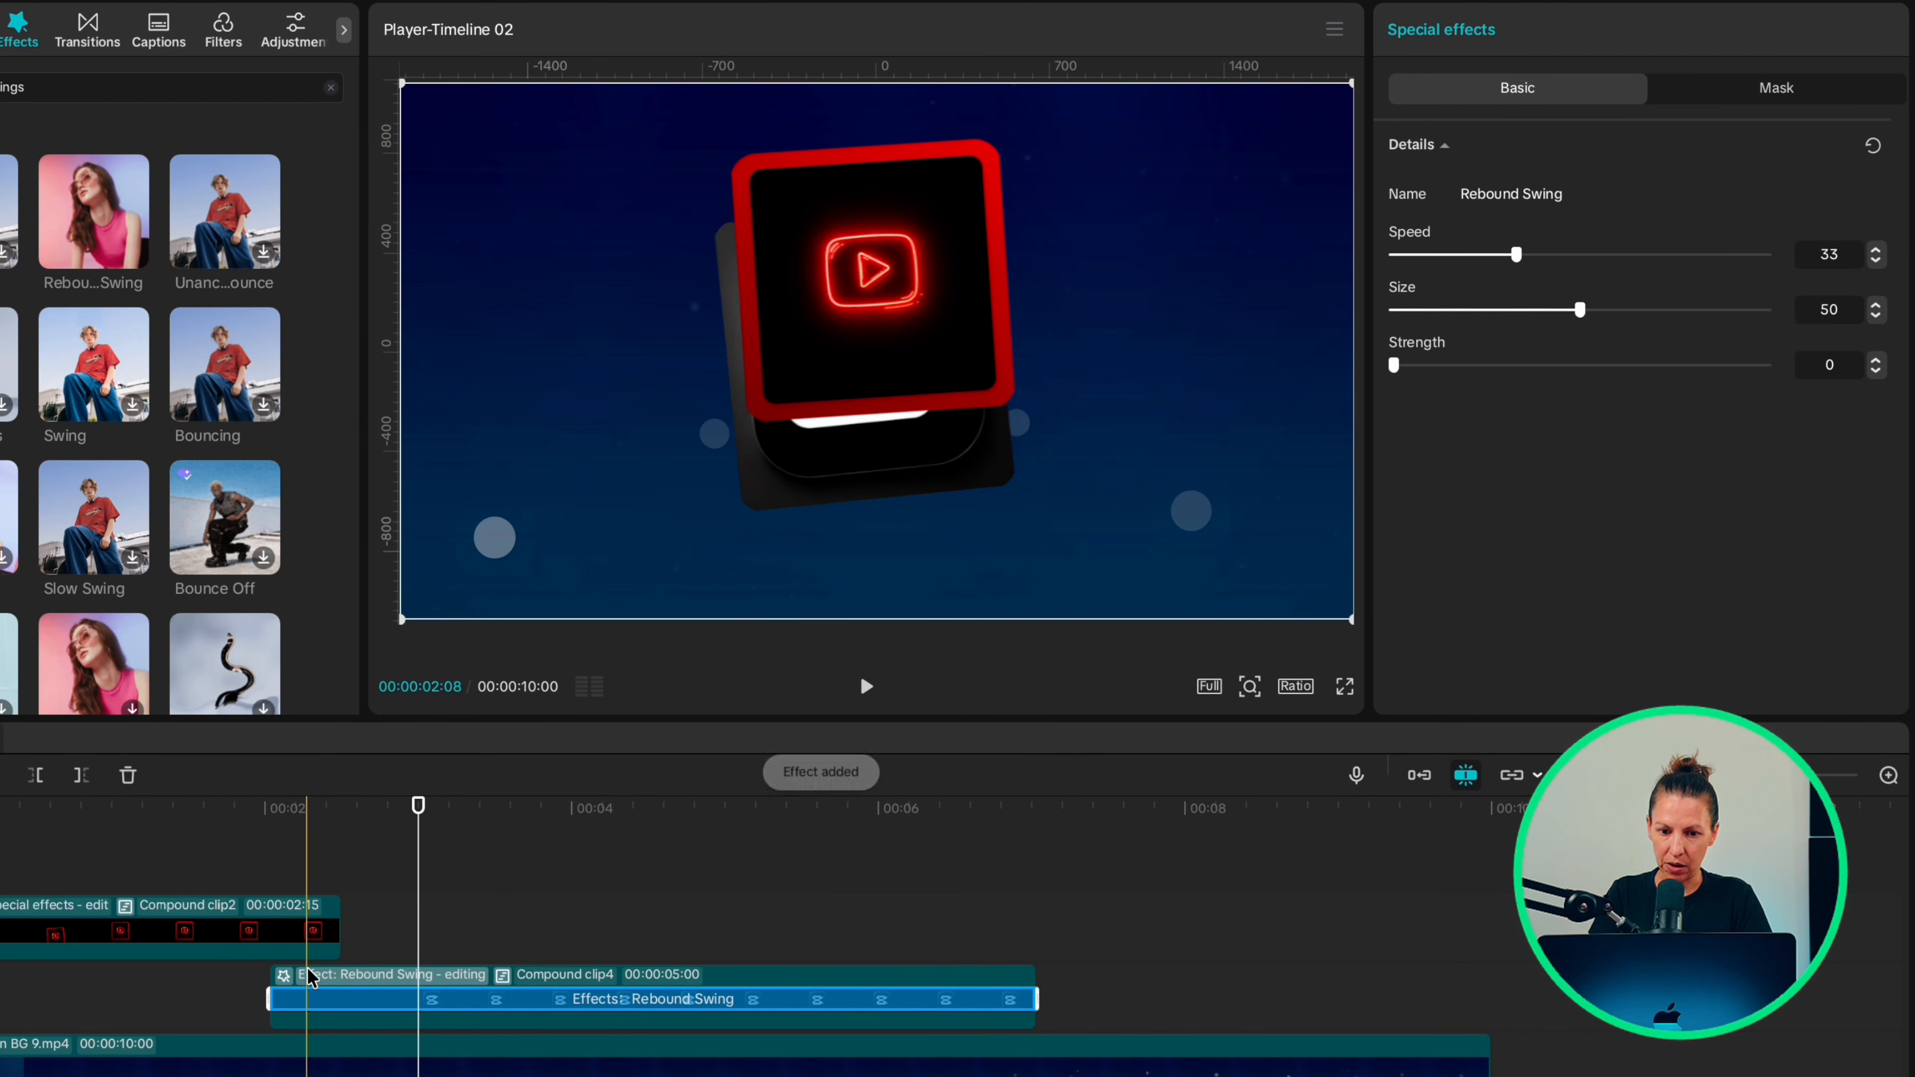
{"action": "left_click_drag", "start_coordinate": [1580, 309], "coordinate": [1467, 309]}
{"action": "left_click_drag", "start_coordinate": [1516, 254], "coordinate": [1447, 257]}
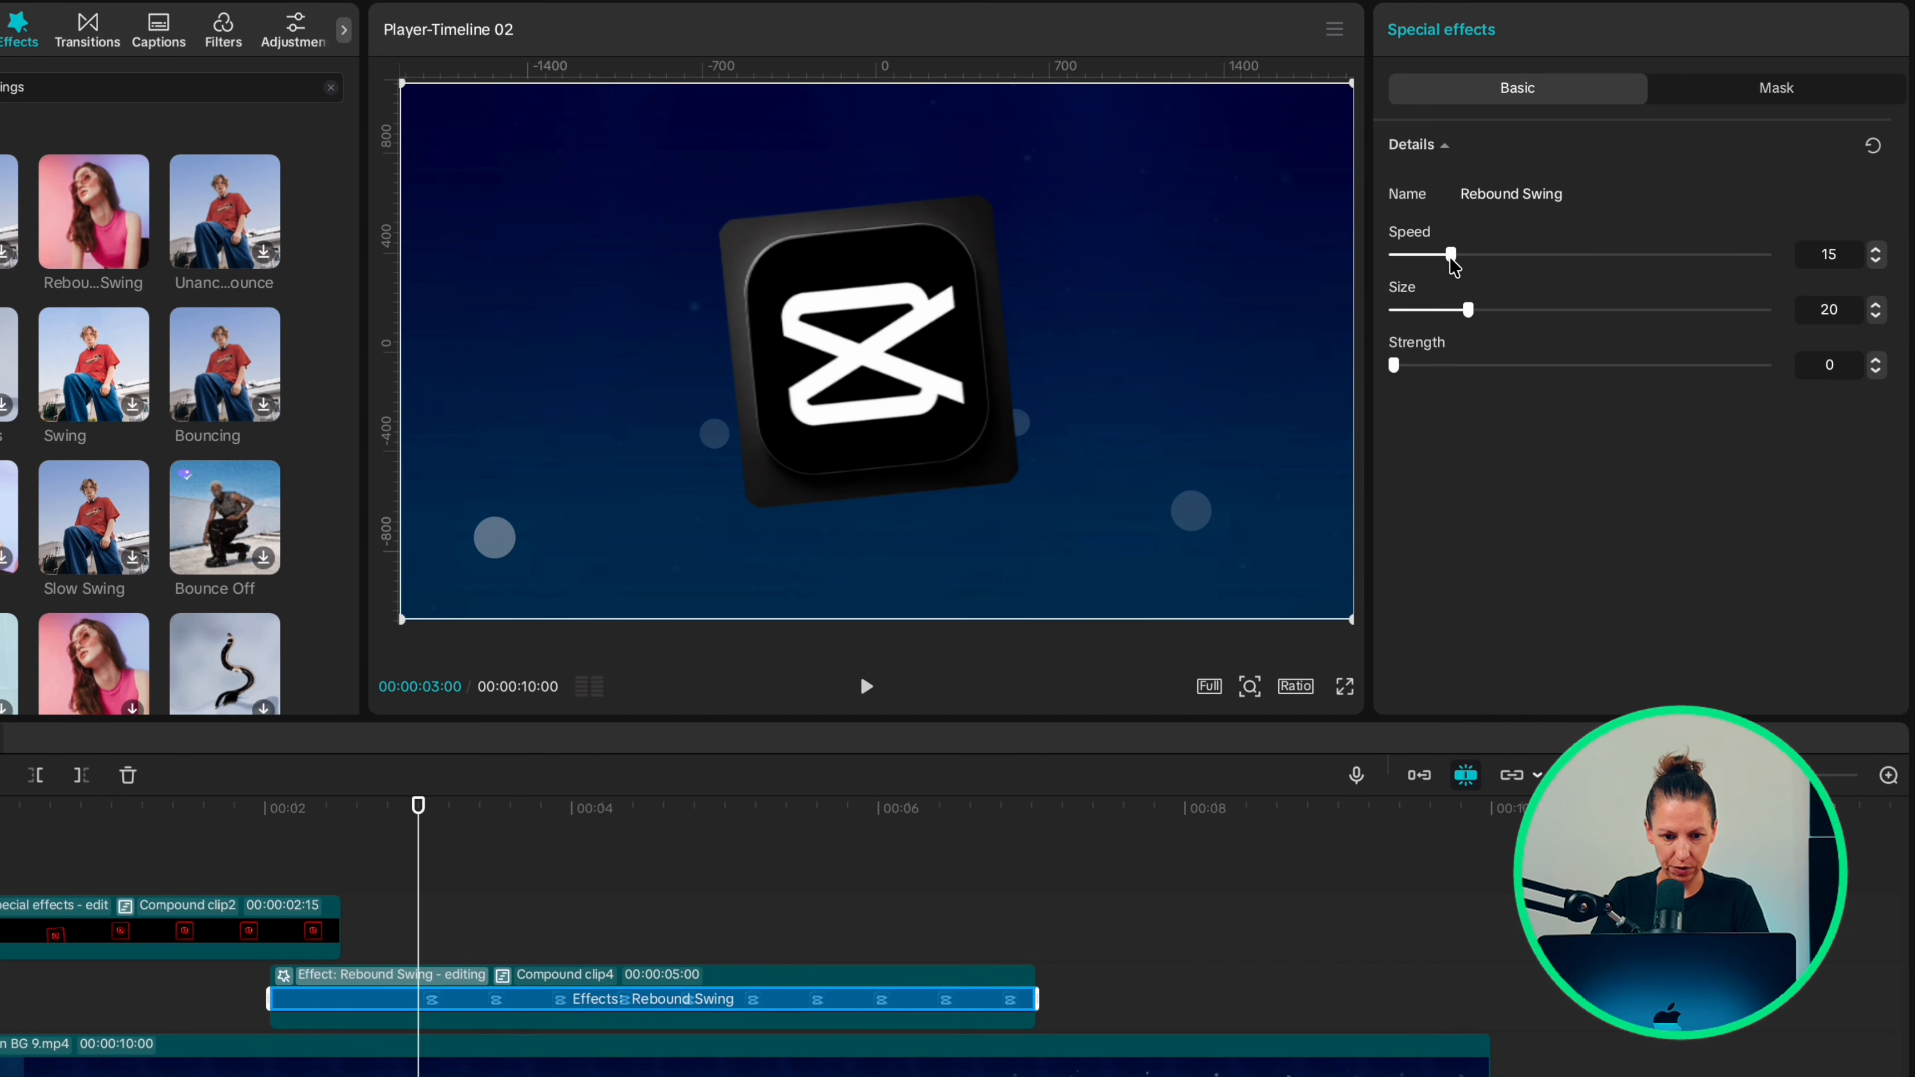
Keyframe the CapCut compound clip's transform at 00:00:04:00, and move it left to about X -1160 at 00:00:04:15.
{"action": "left_click", "coordinate": [571, 837]}
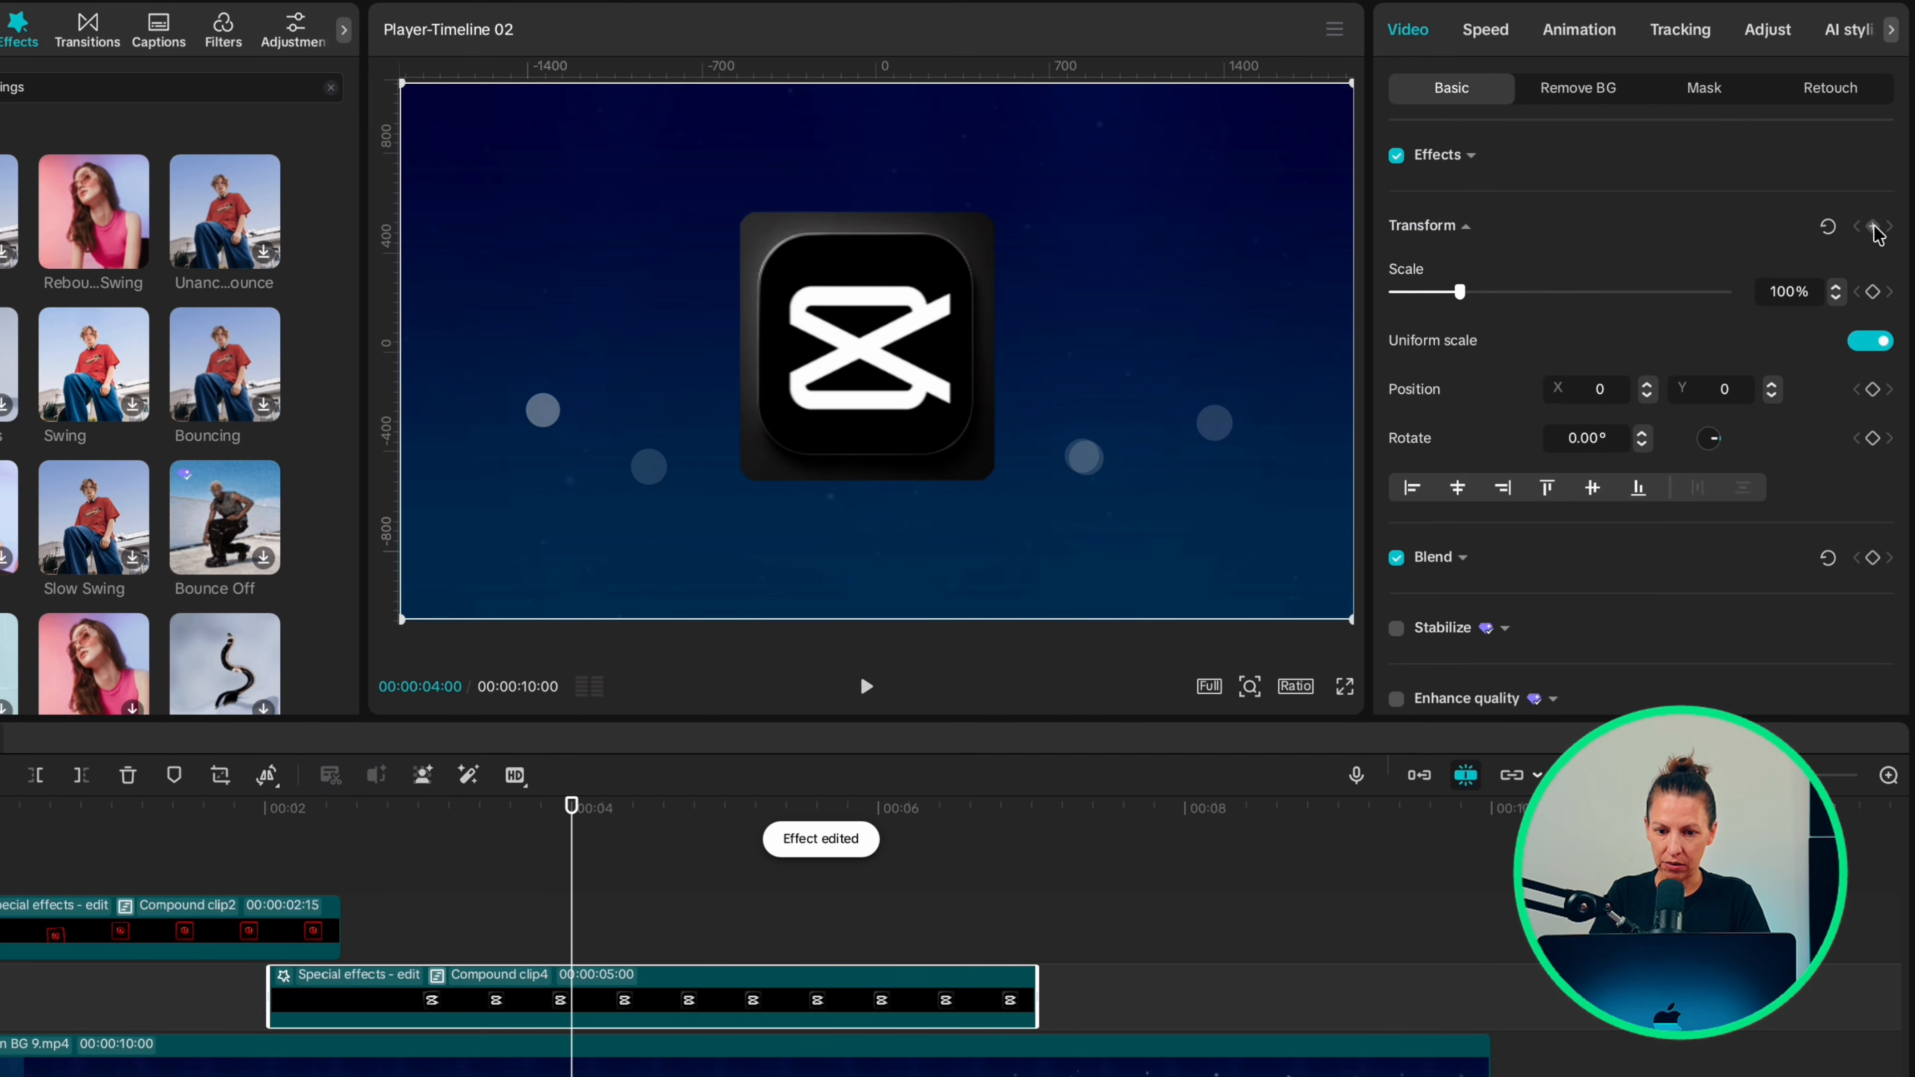
{"action": "key", "text": "Right"}
{"action": "key", "text": "Right"}
{"action": "key", "text": "Right"}
{"action": "key", "text": "Right"}
{"action": "key", "text": "Right"}
{"action": "key", "text": "Right"}
{"action": "key", "text": "Right"}
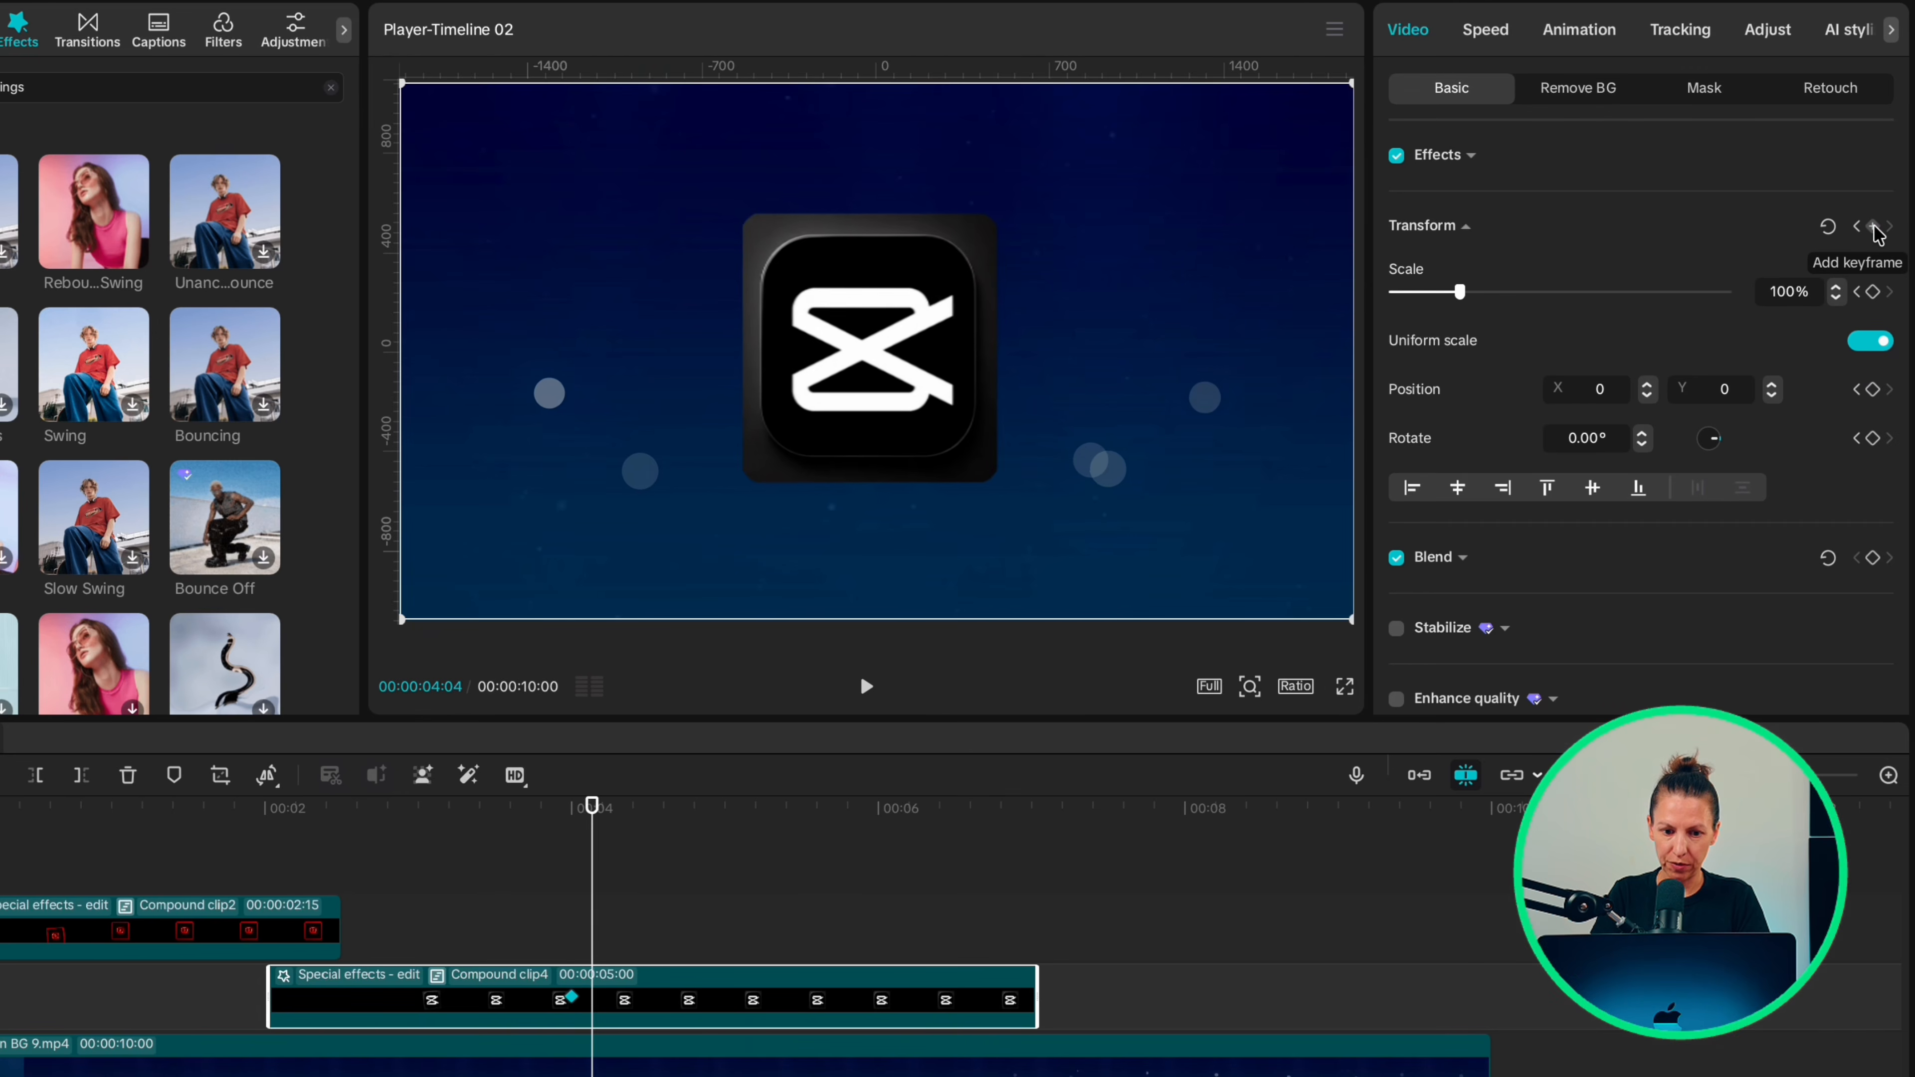
{"action": "key", "text": "Right"}
{"action": "key", "text": "Right"}
{"action": "key", "text": "Right"}
{"action": "key", "text": "Right"}
{"action": "key", "text": "Right"}
{"action": "key", "text": "Right"}
{"action": "key", "text": "Right"}
{"action": "key", "text": "Right"}
{"action": "left_click_drag", "start_coordinate": [851, 347], "coordinate": [575, 349]}
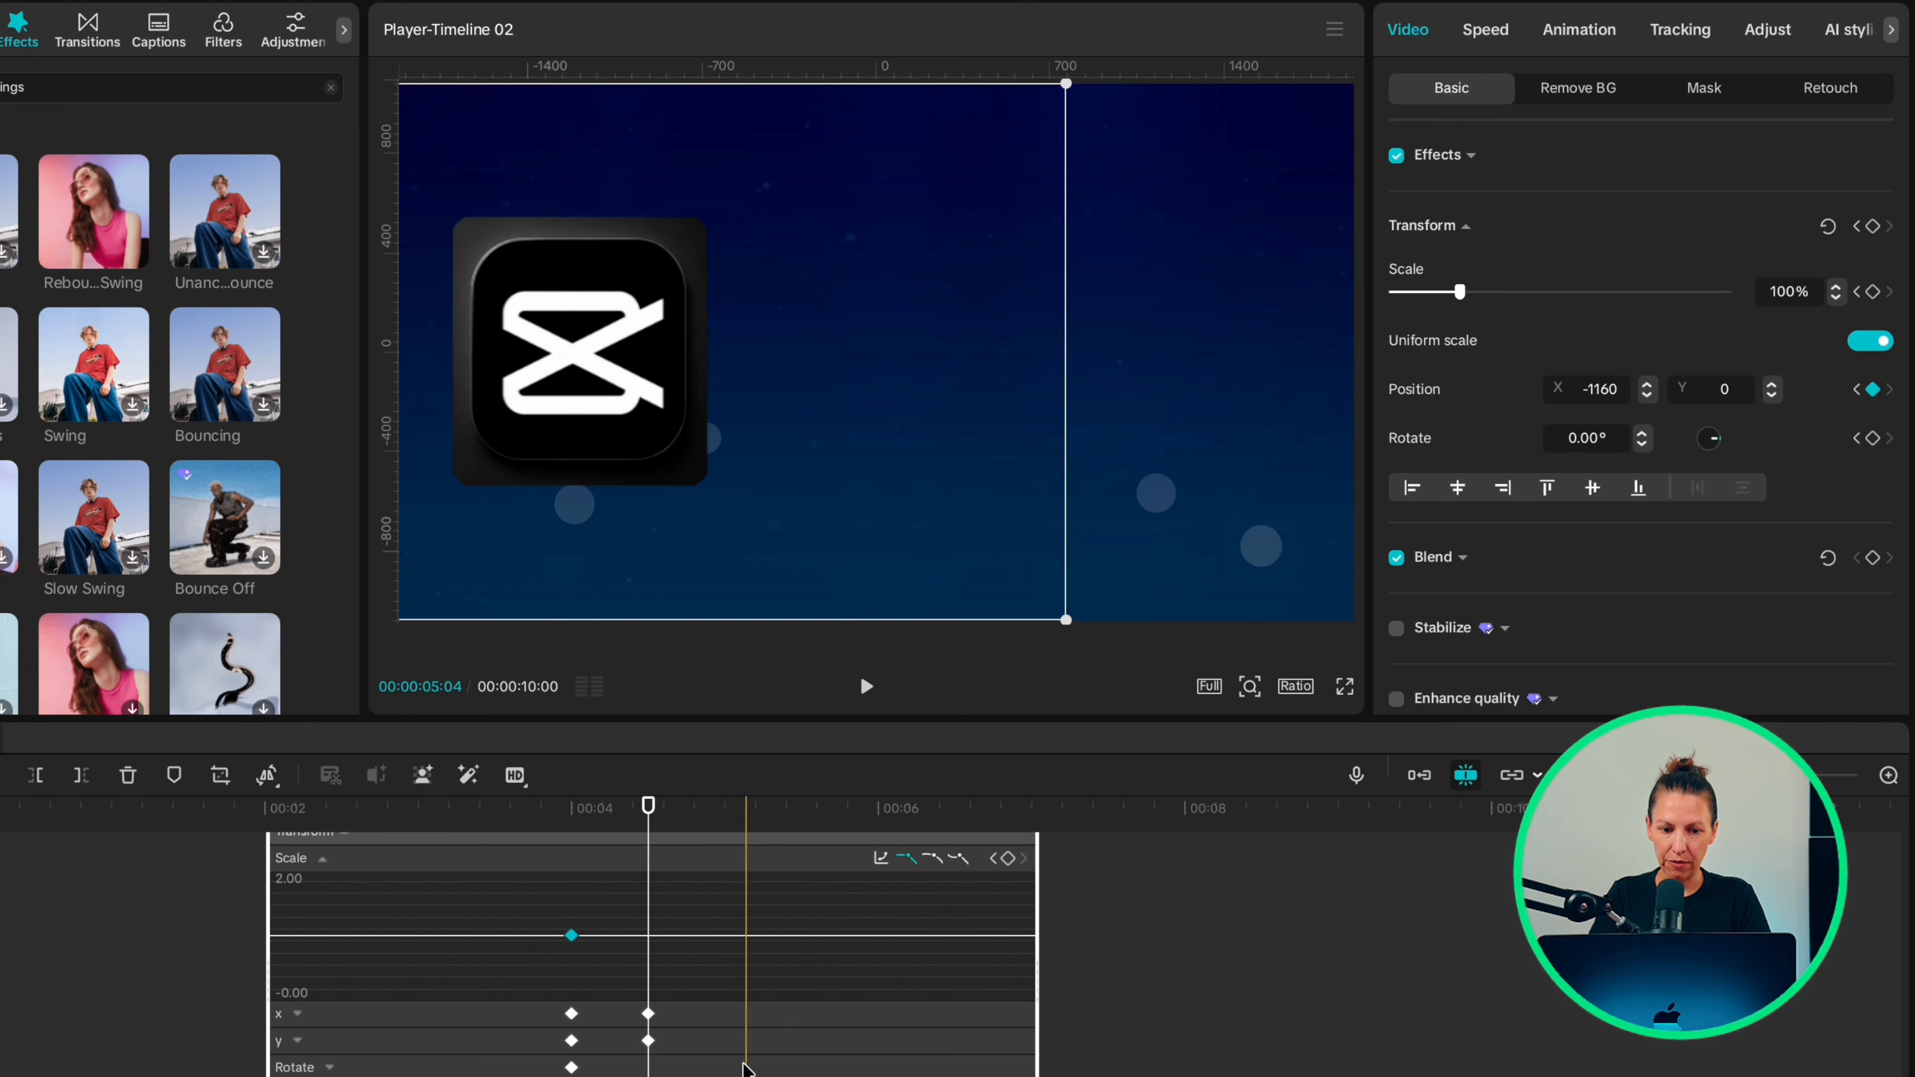
Apply an easing curve between the CapCut compound clip's two X position keyframes in the keyframe graph.
{"action": "left_click", "coordinate": [297, 1012]}
{"action": "left_click_drag", "start_coordinate": [712, 1025], "coordinate": [539, 913]}
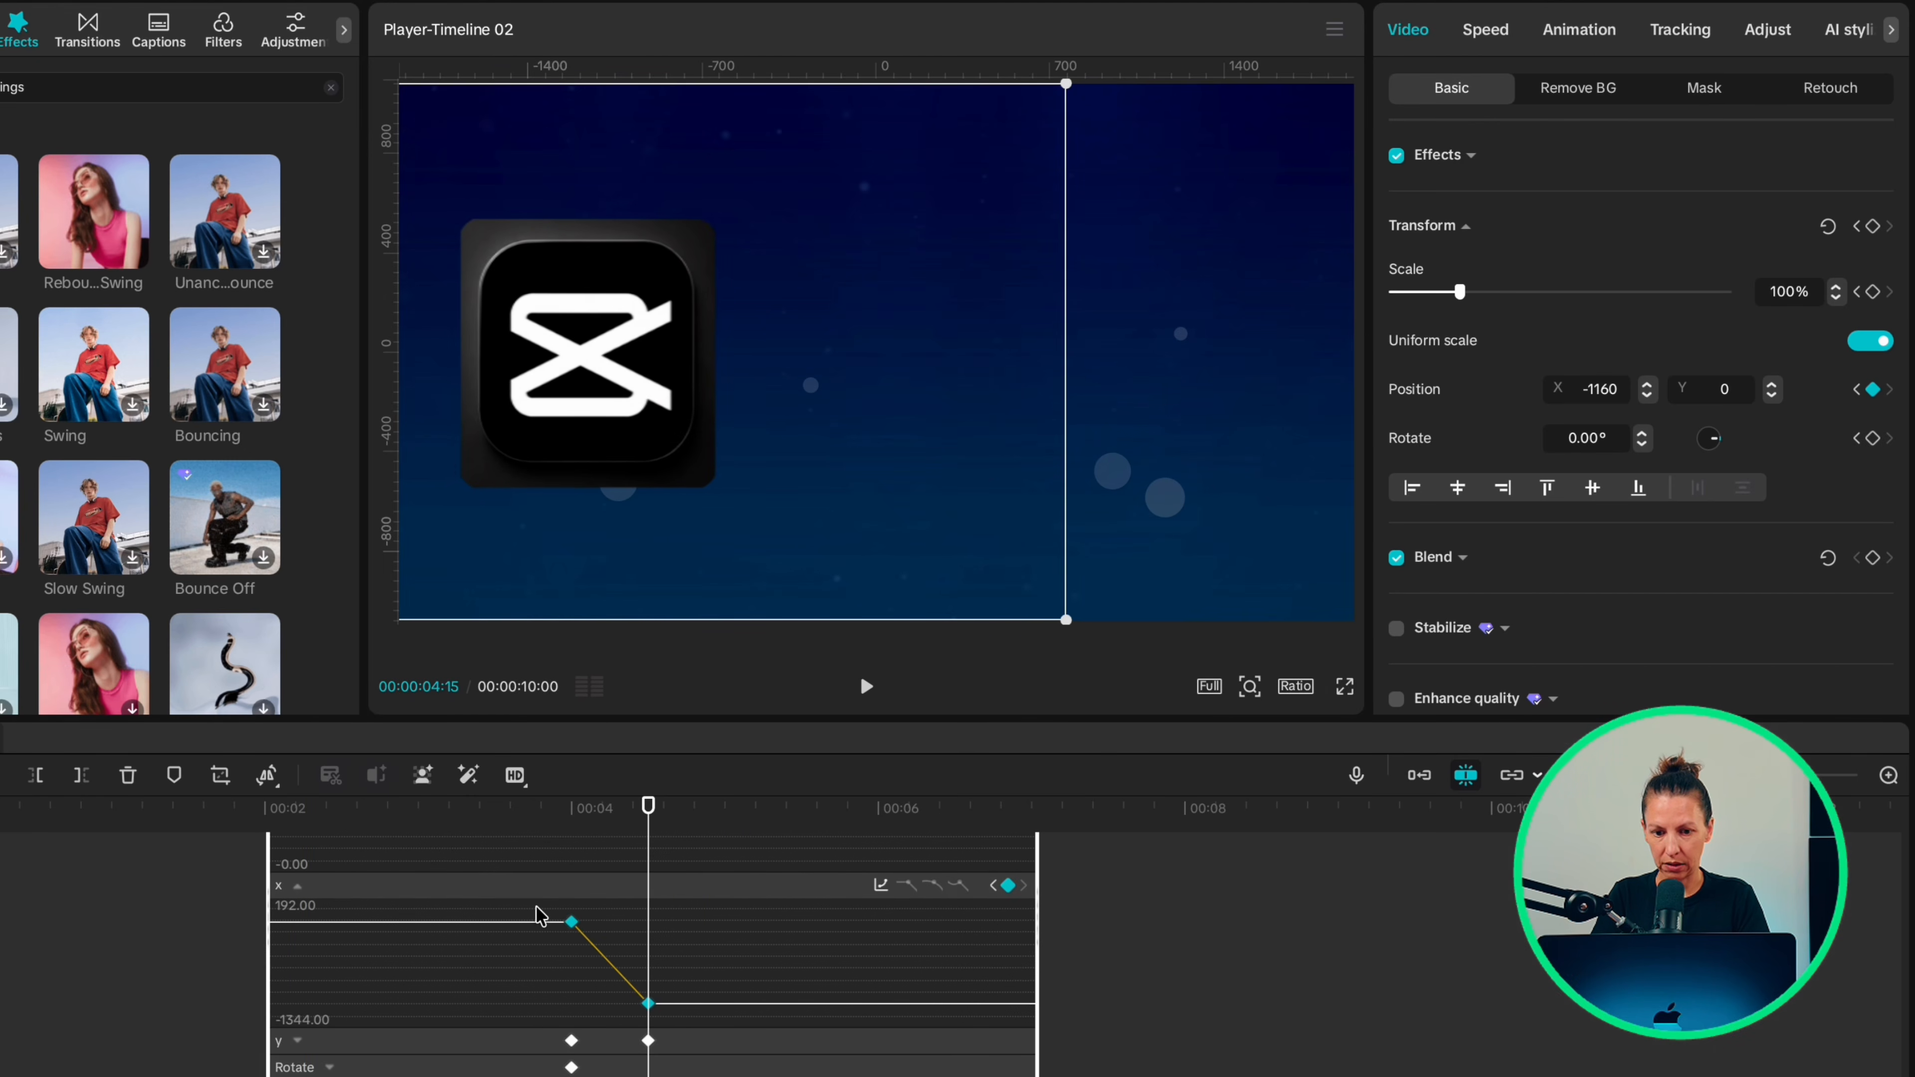
{"action": "left_click", "coordinate": [880, 884]}
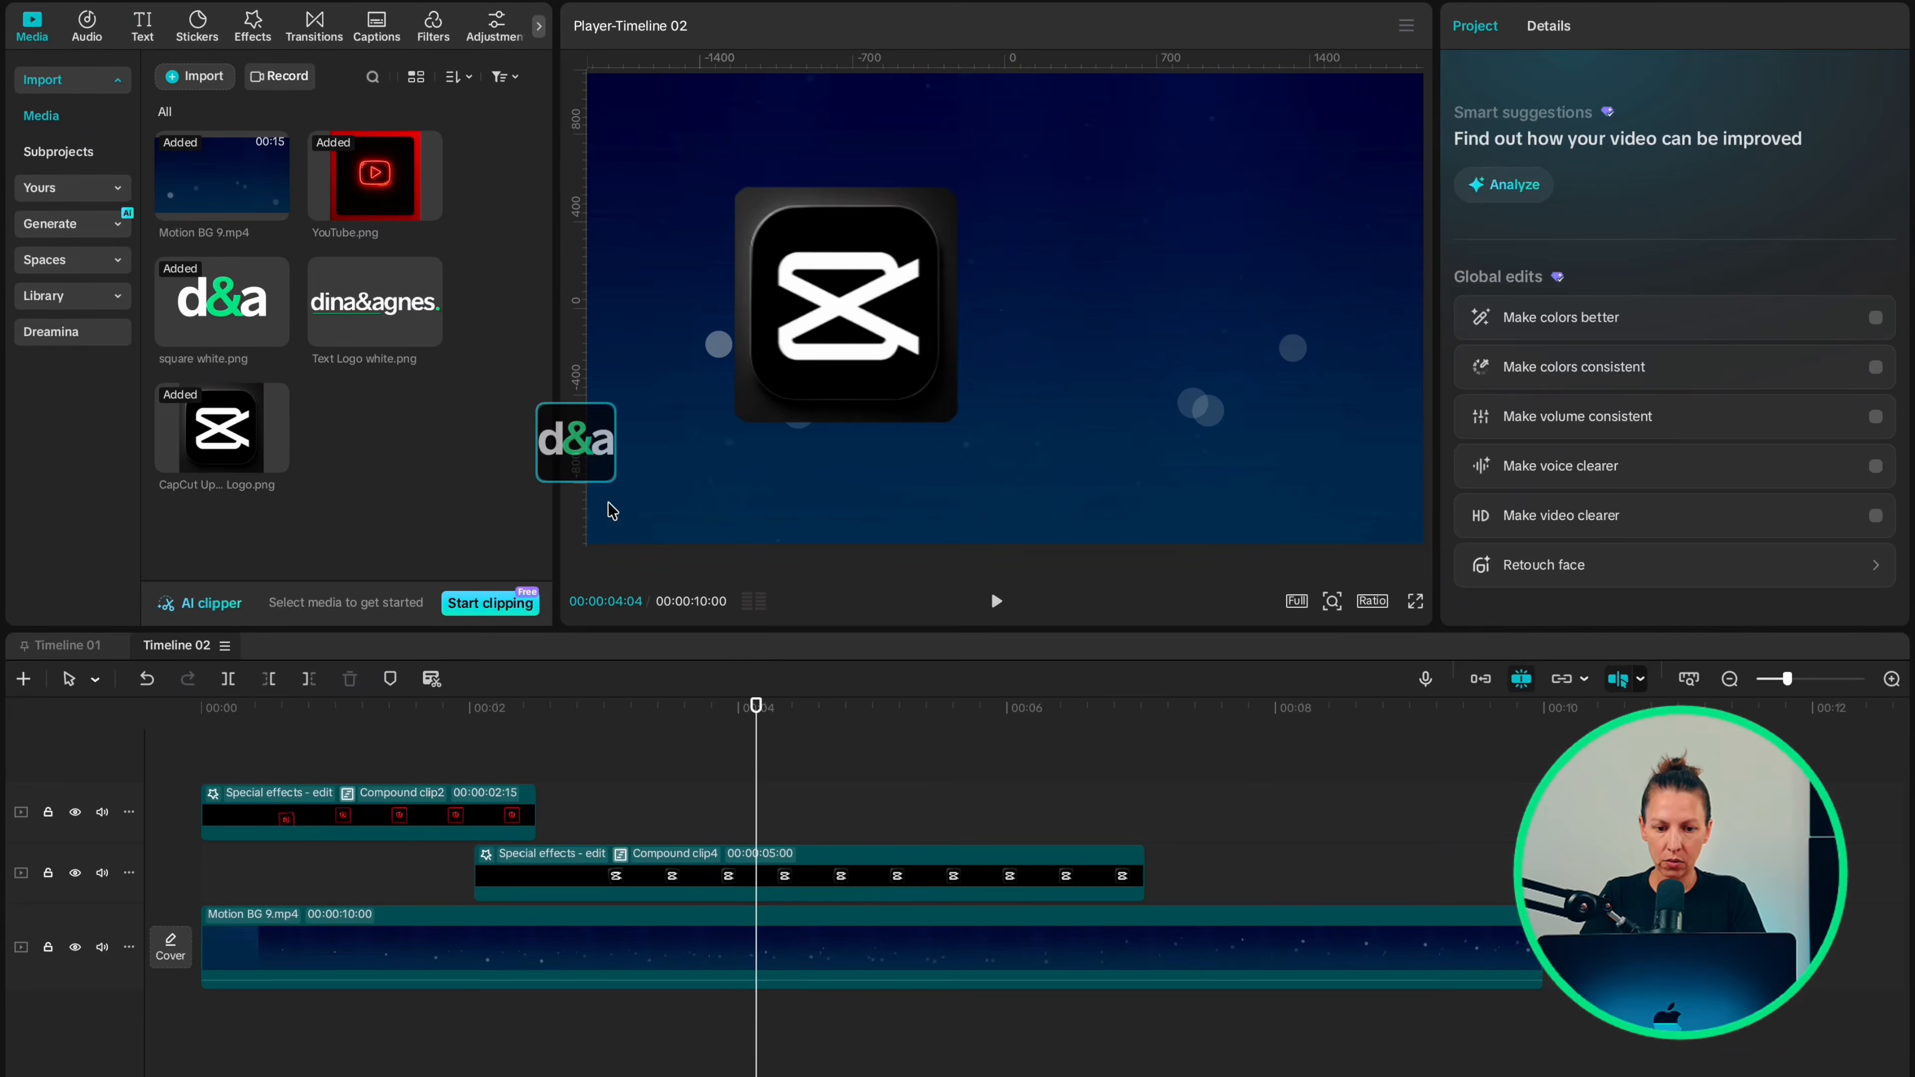
Add square white.png on a new track at 00:00:04:04, scale it to 50% and move it right to about X 1137.
{"action": "left_click_drag", "start_coordinate": [576, 440], "coordinate": [759, 768]}
{"action": "left_click_drag", "start_coordinate": [1515, 194], "coordinate": [1487, 194]}
{"action": "left_click_drag", "start_coordinate": [1040, 307], "coordinate": [1259, 307]}
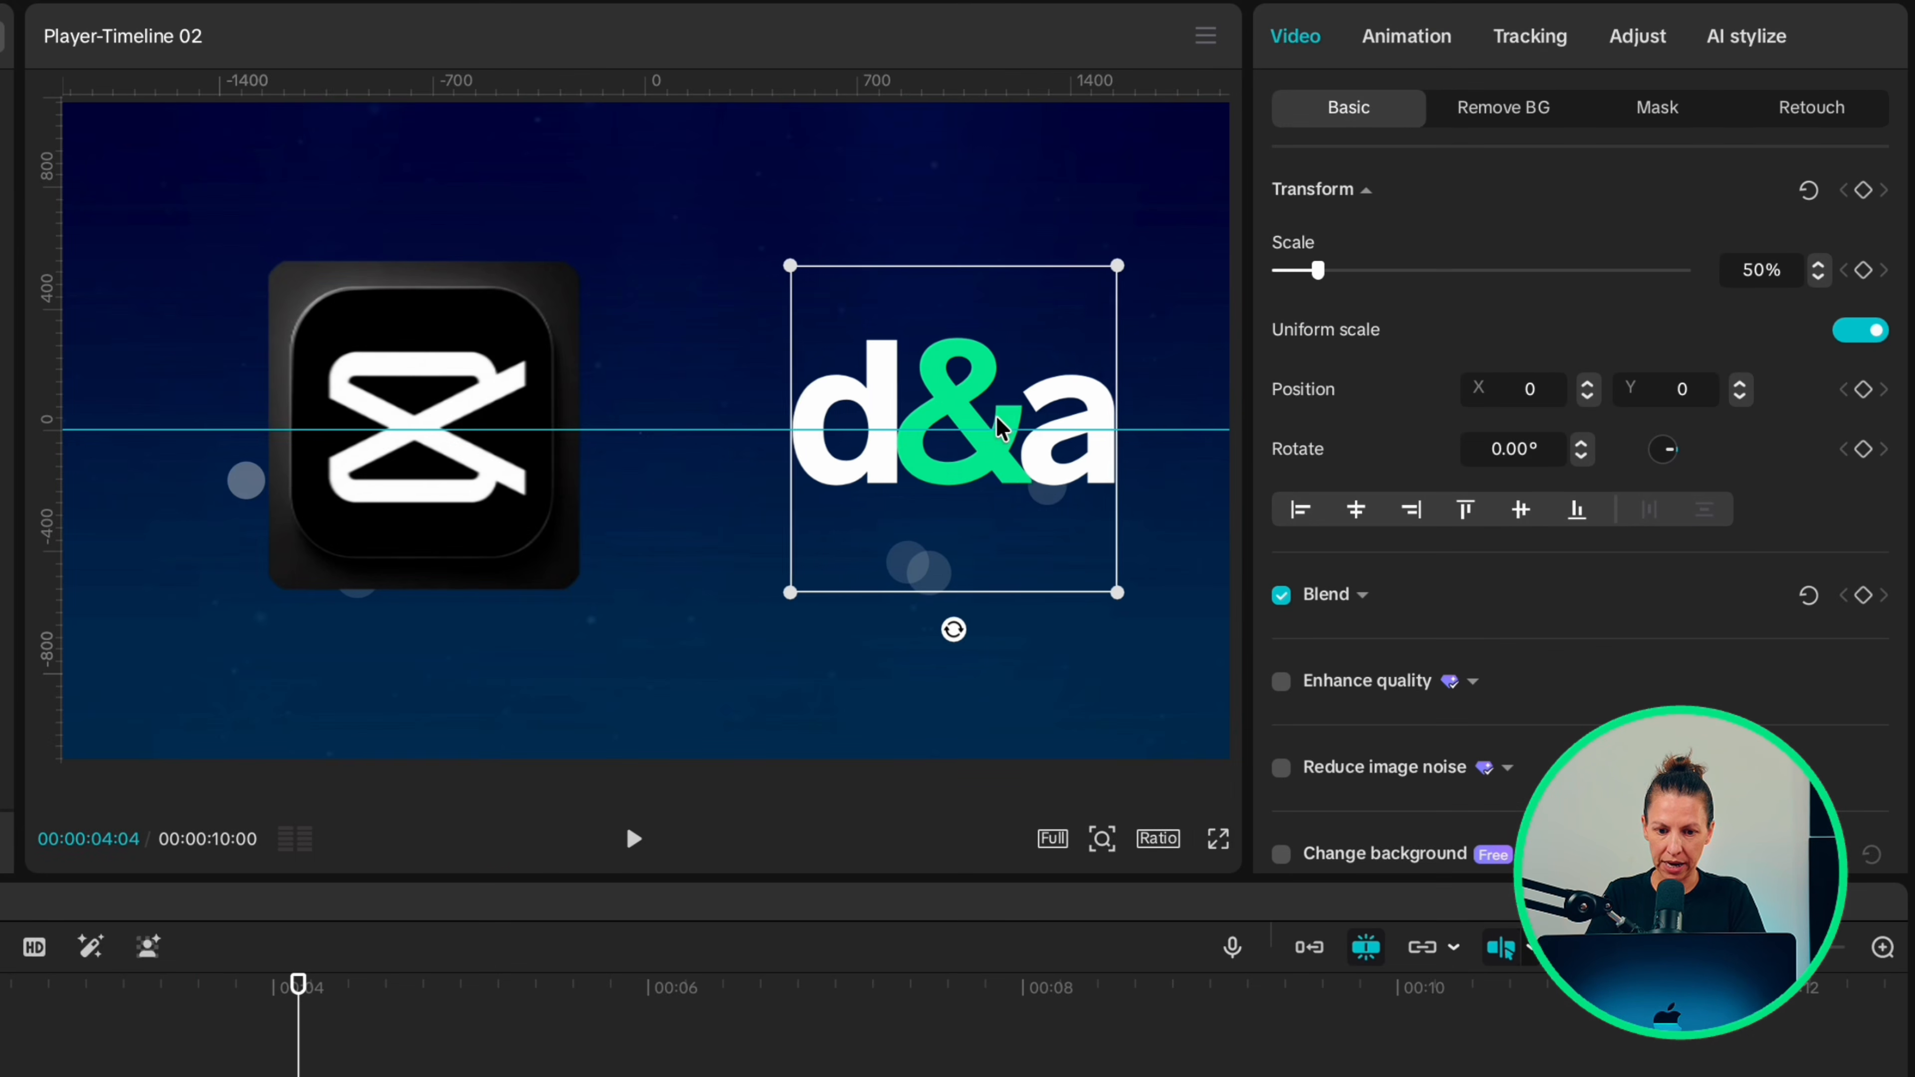
{"action": "left_click_drag", "start_coordinate": [999, 428], "coordinate": [1036, 428]}
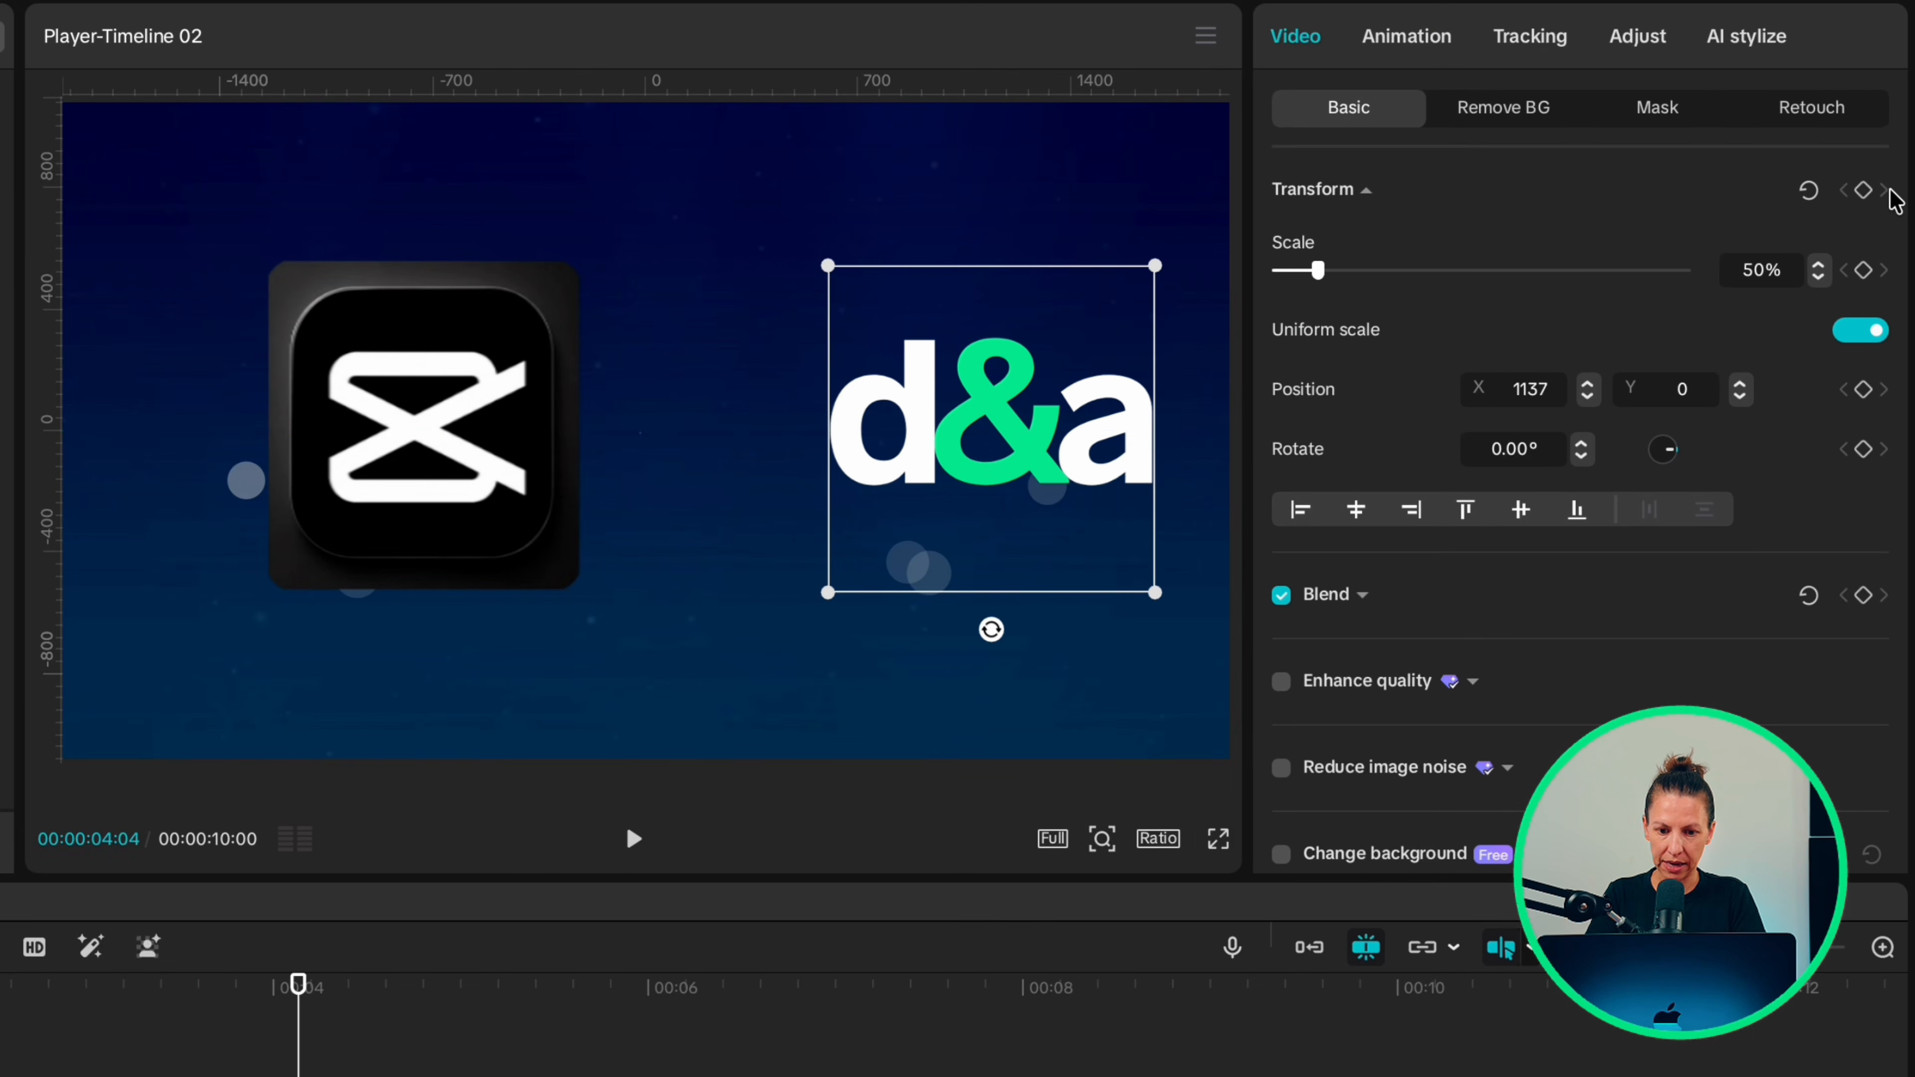
Keyframe the d&a logo from 1% scale and 70° rotation at 00:00:04:04 to 50% scale and 0° rotation at 00:00:04:21.
{"action": "left_click", "coordinate": [1864, 190]}
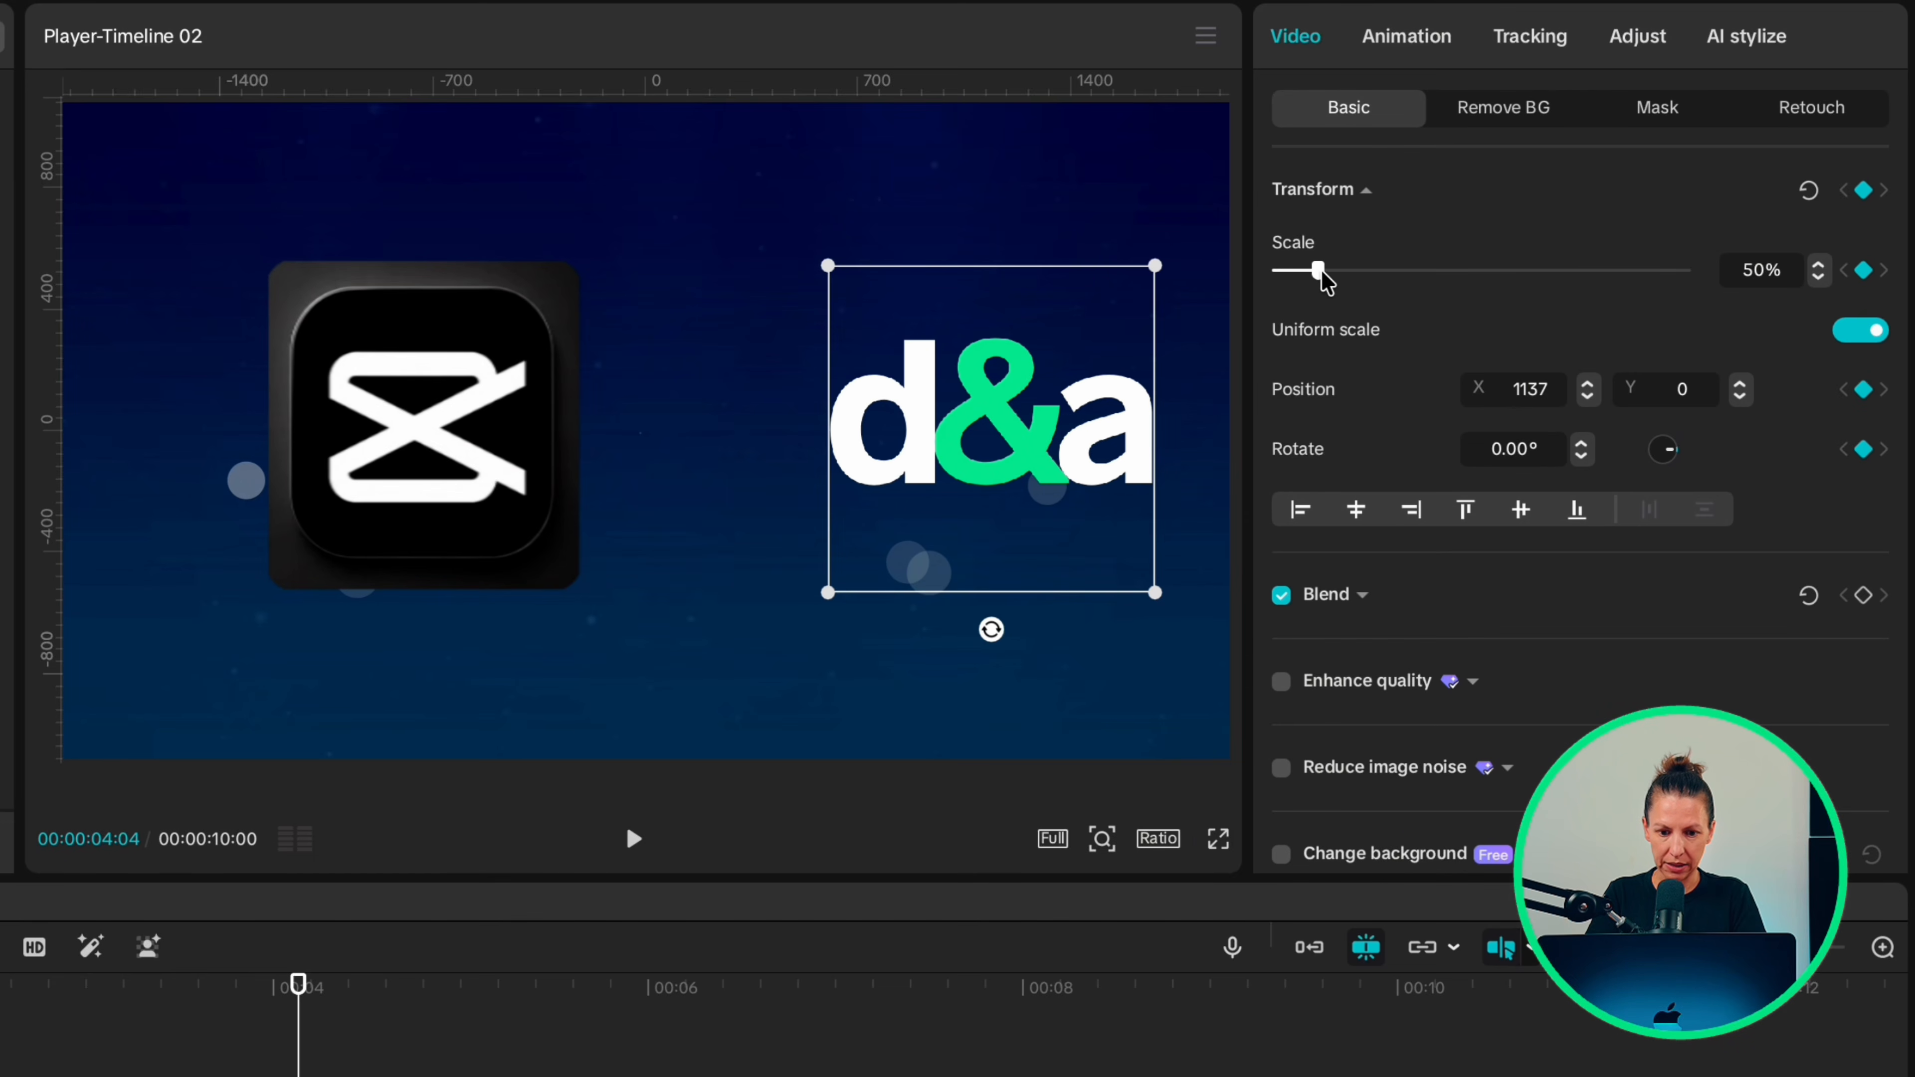
{"action": "left_click_drag", "start_coordinate": [1314, 273], "coordinate": [1235, 272]}
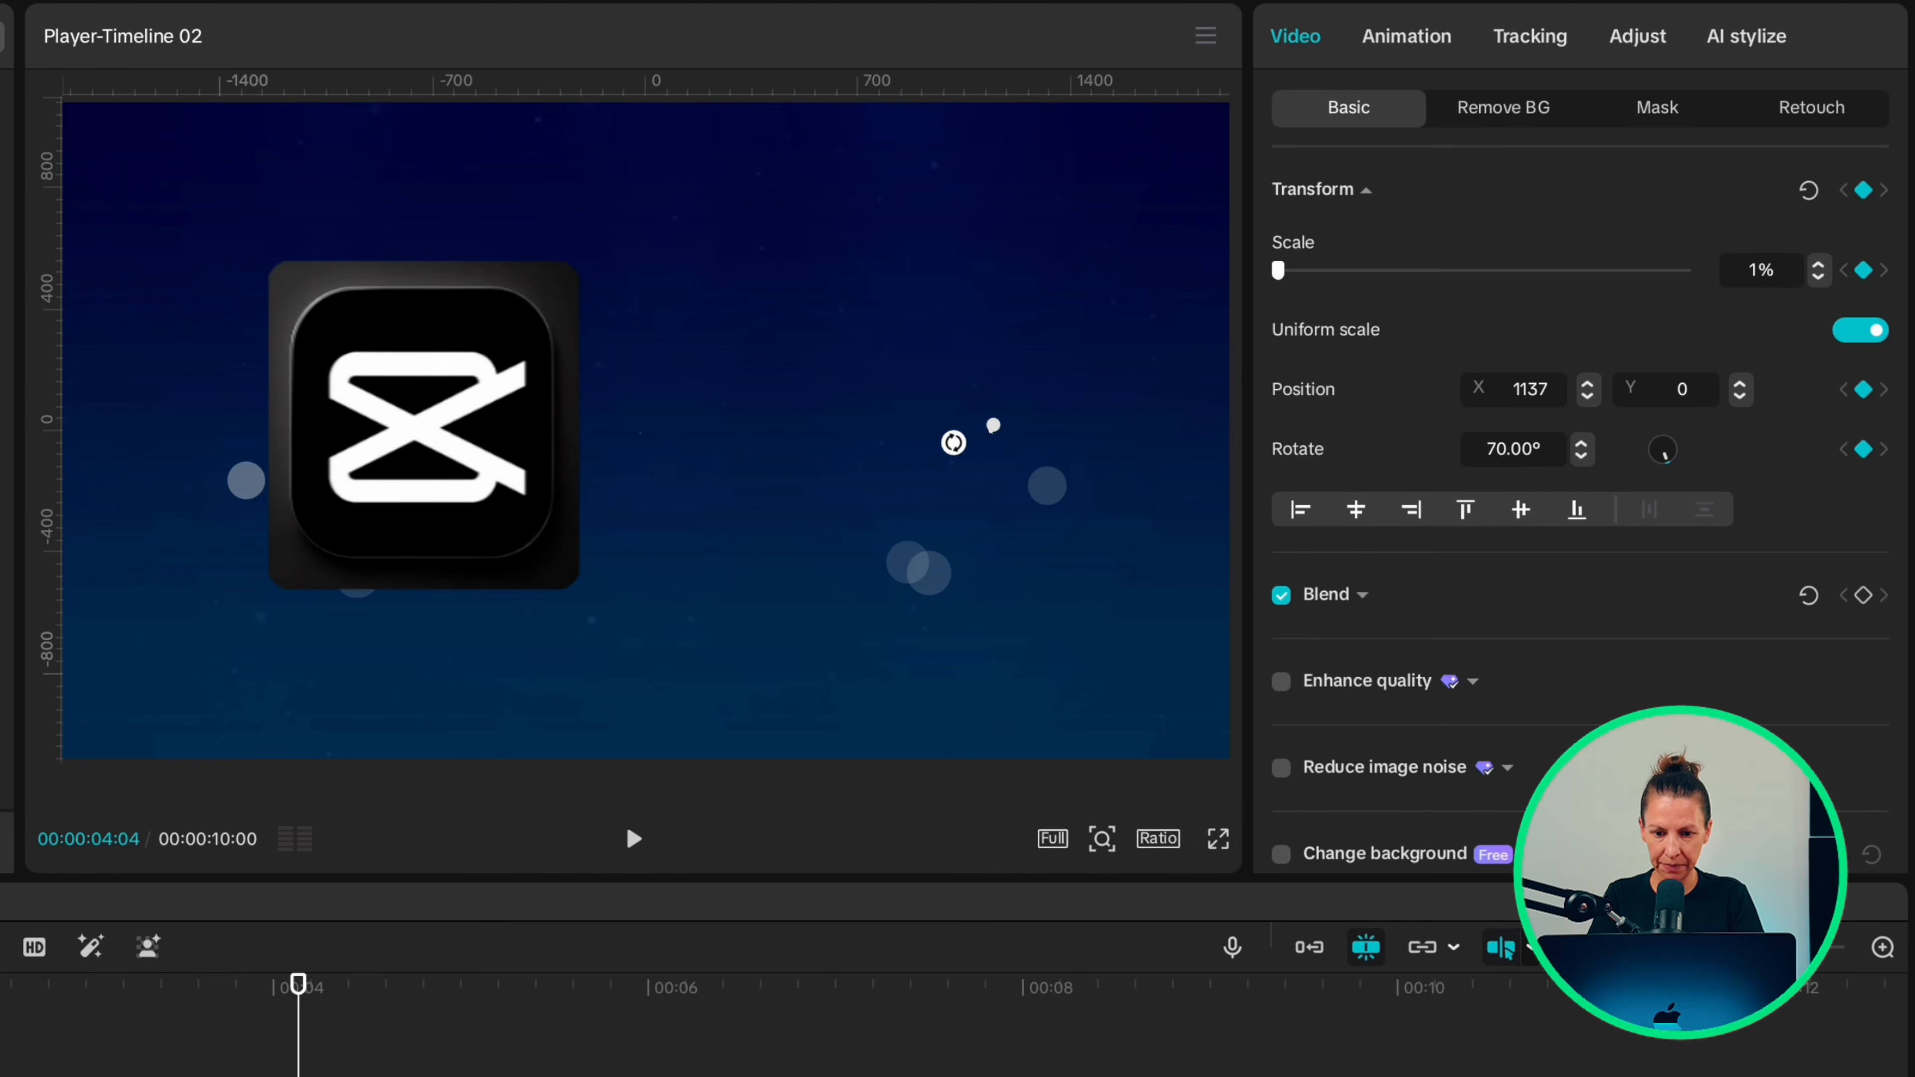
{"action": "key", "text": "Right"}
{"action": "key", "text": "Right"}
{"action": "key", "text": "Right"}
{"action": "key", "text": "Right"}
{"action": "key", "text": "Right"}
{"action": "key", "text": "Right"}
{"action": "key", "text": "Right"}
{"action": "key", "text": "Right"}
{"action": "key", "text": "Right"}
{"action": "key", "text": "Right"}
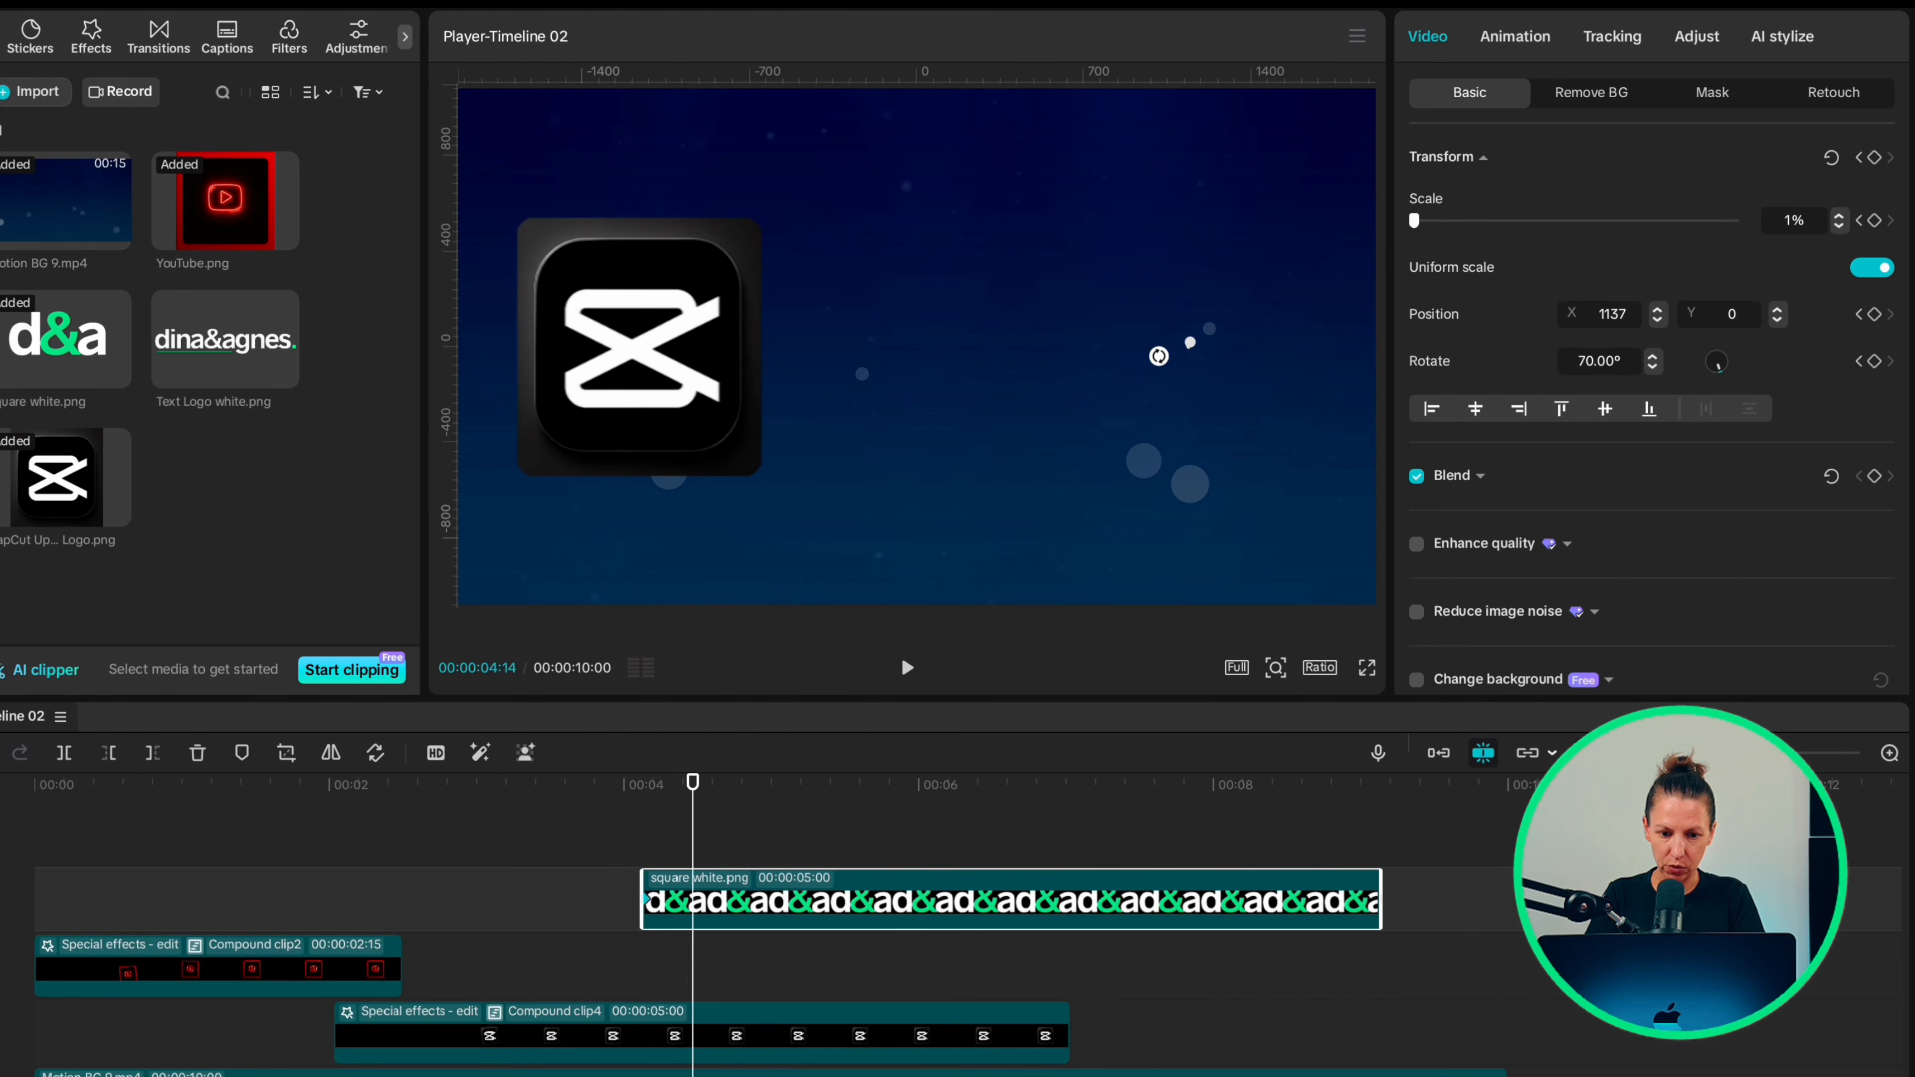
{"action": "key", "text": "Right"}
{"action": "key", "text": "Right"}
{"action": "key", "text": "Right"}
{"action": "key", "text": "Right"}
{"action": "key", "text": "Right"}
{"action": "key", "text": "Right"}
{"action": "key", "text": "Right"}
{"action": "left_click_drag", "start_coordinate": [1418, 221], "coordinate": [1445, 221]}
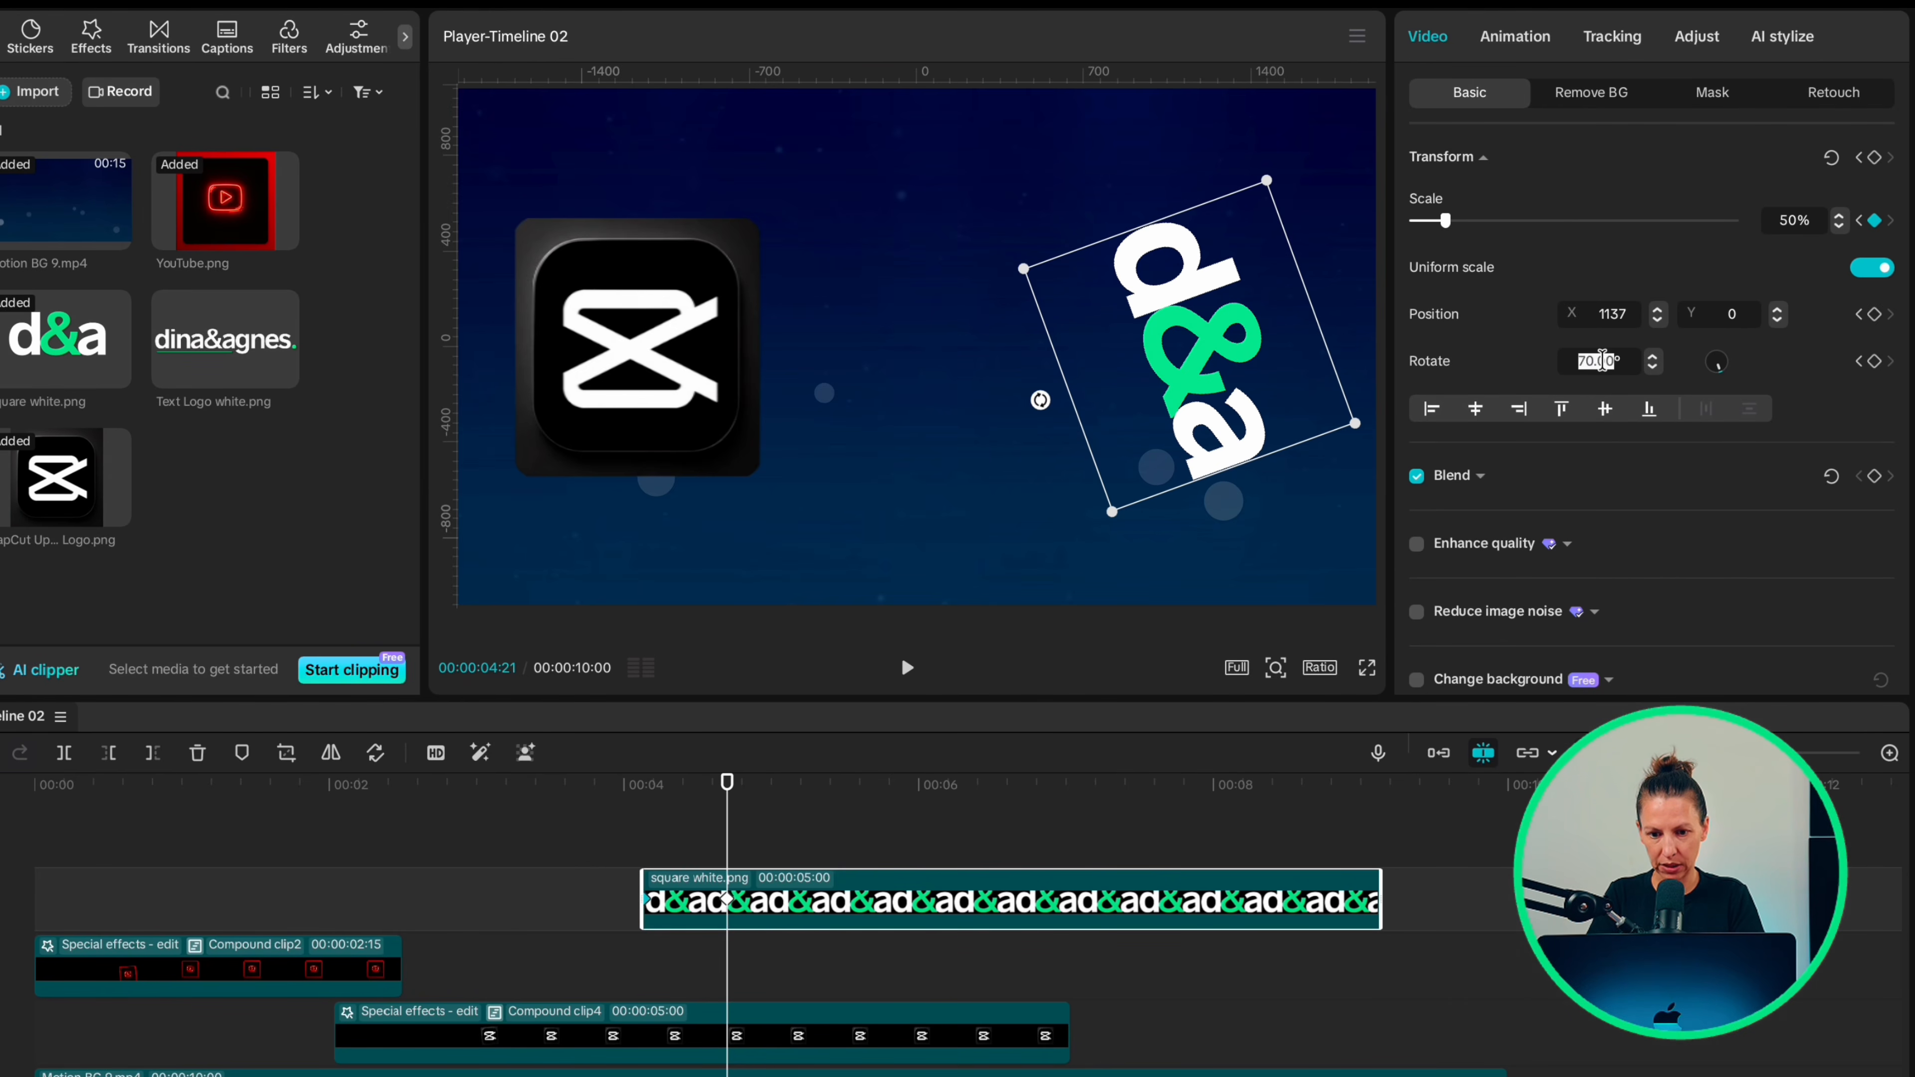
{"action": "key", "text": "Return"}
Apply easing curves to the d&a logo's scale and rotation keyframes, and hide the keyframe graph.
{"action": "double_click", "coordinate": [726, 899]}
{"action": "left_click_drag", "start_coordinate": [757, 1003], "coordinate": [634, 934]}
{"action": "left_click", "coordinate": [1231, 866]}
{"action": "left_click", "coordinate": [1503, 884]}
{"action": "left_click", "coordinate": [699, 1067]}
{"action": "left_click_drag", "start_coordinate": [764, 1070], "coordinate": [631, 982]}
{"action": "left_click", "coordinate": [1236, 944]}
{"action": "left_click", "coordinate": [1347, 888]}
{"action": "left_click", "coordinate": [1024, 597]}
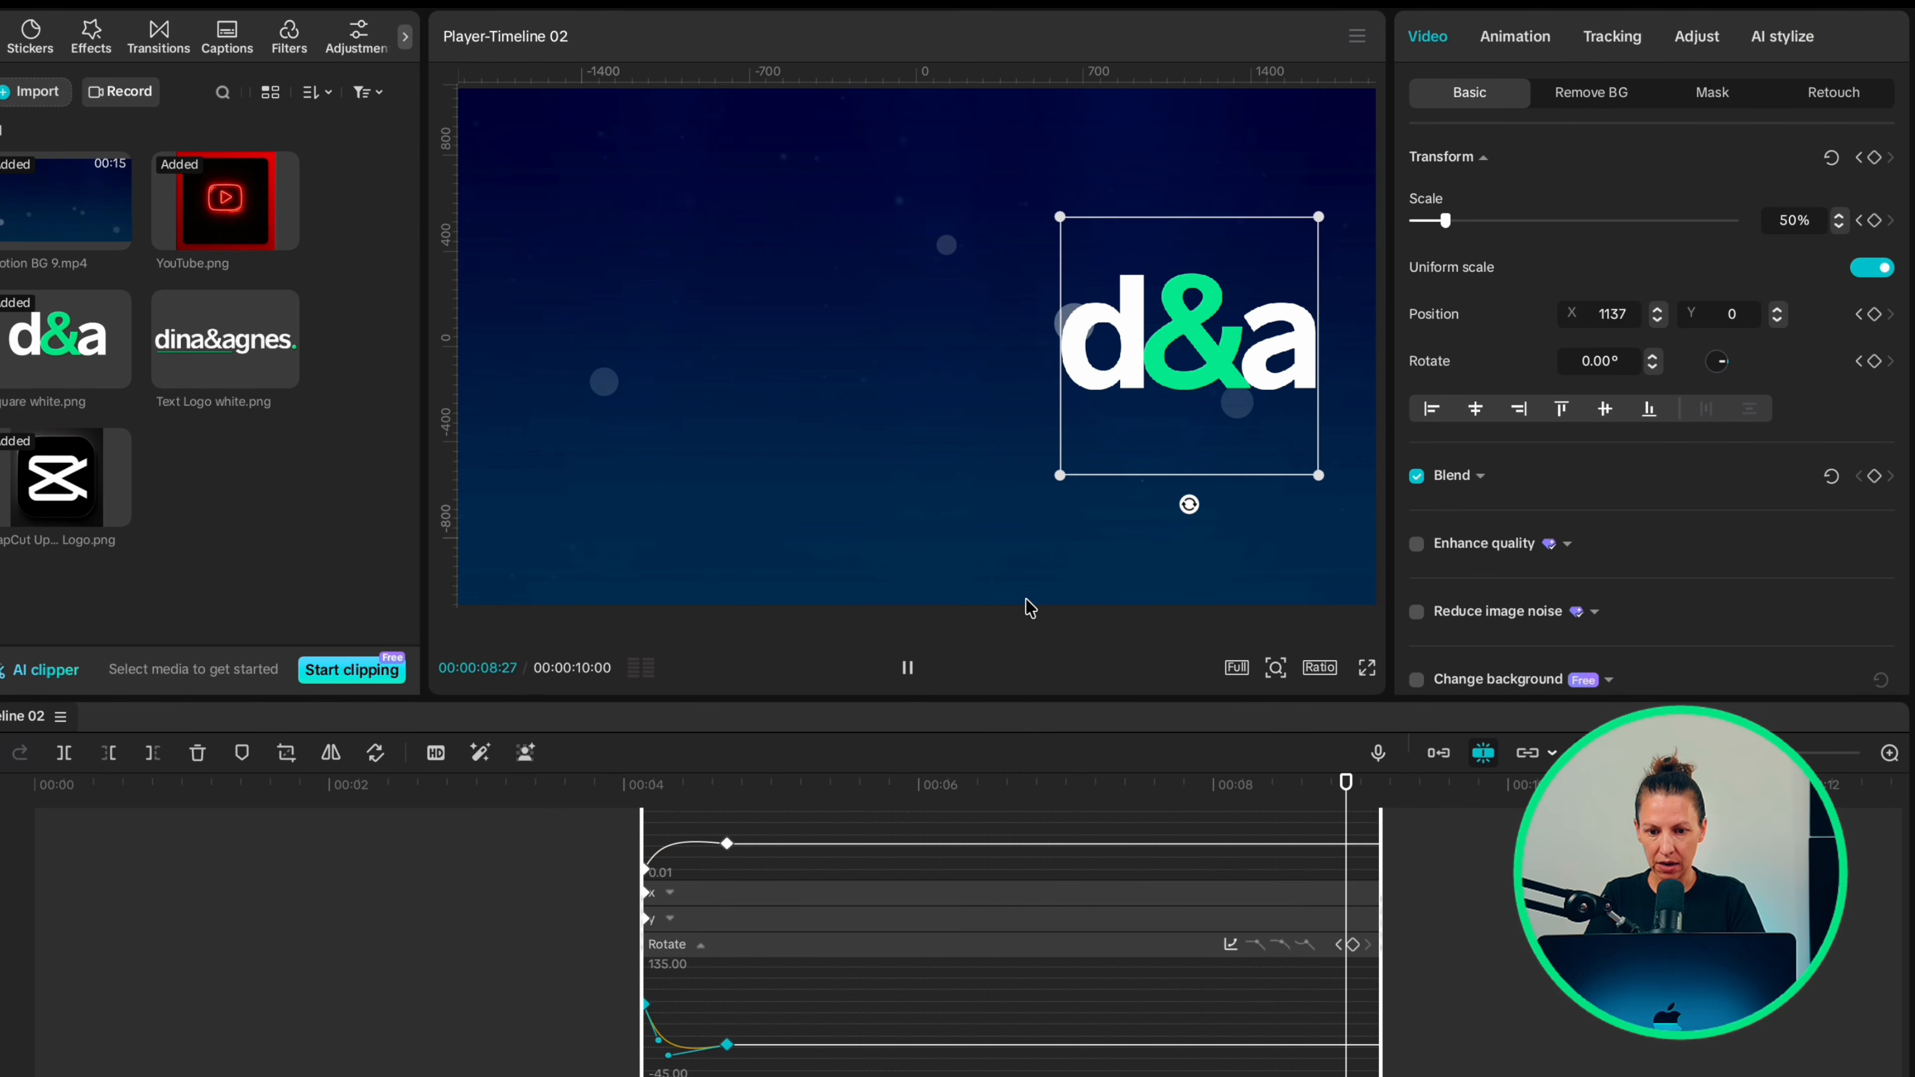
{"action": "key", "text": "alt+k"}
Turn the d&a logo clip into a compound clip, apply the Rebound Swing effect to it and preview the animation.
{"action": "right_click", "coordinate": [822, 899]}
{"action": "left_click", "coordinate": [893, 754]}
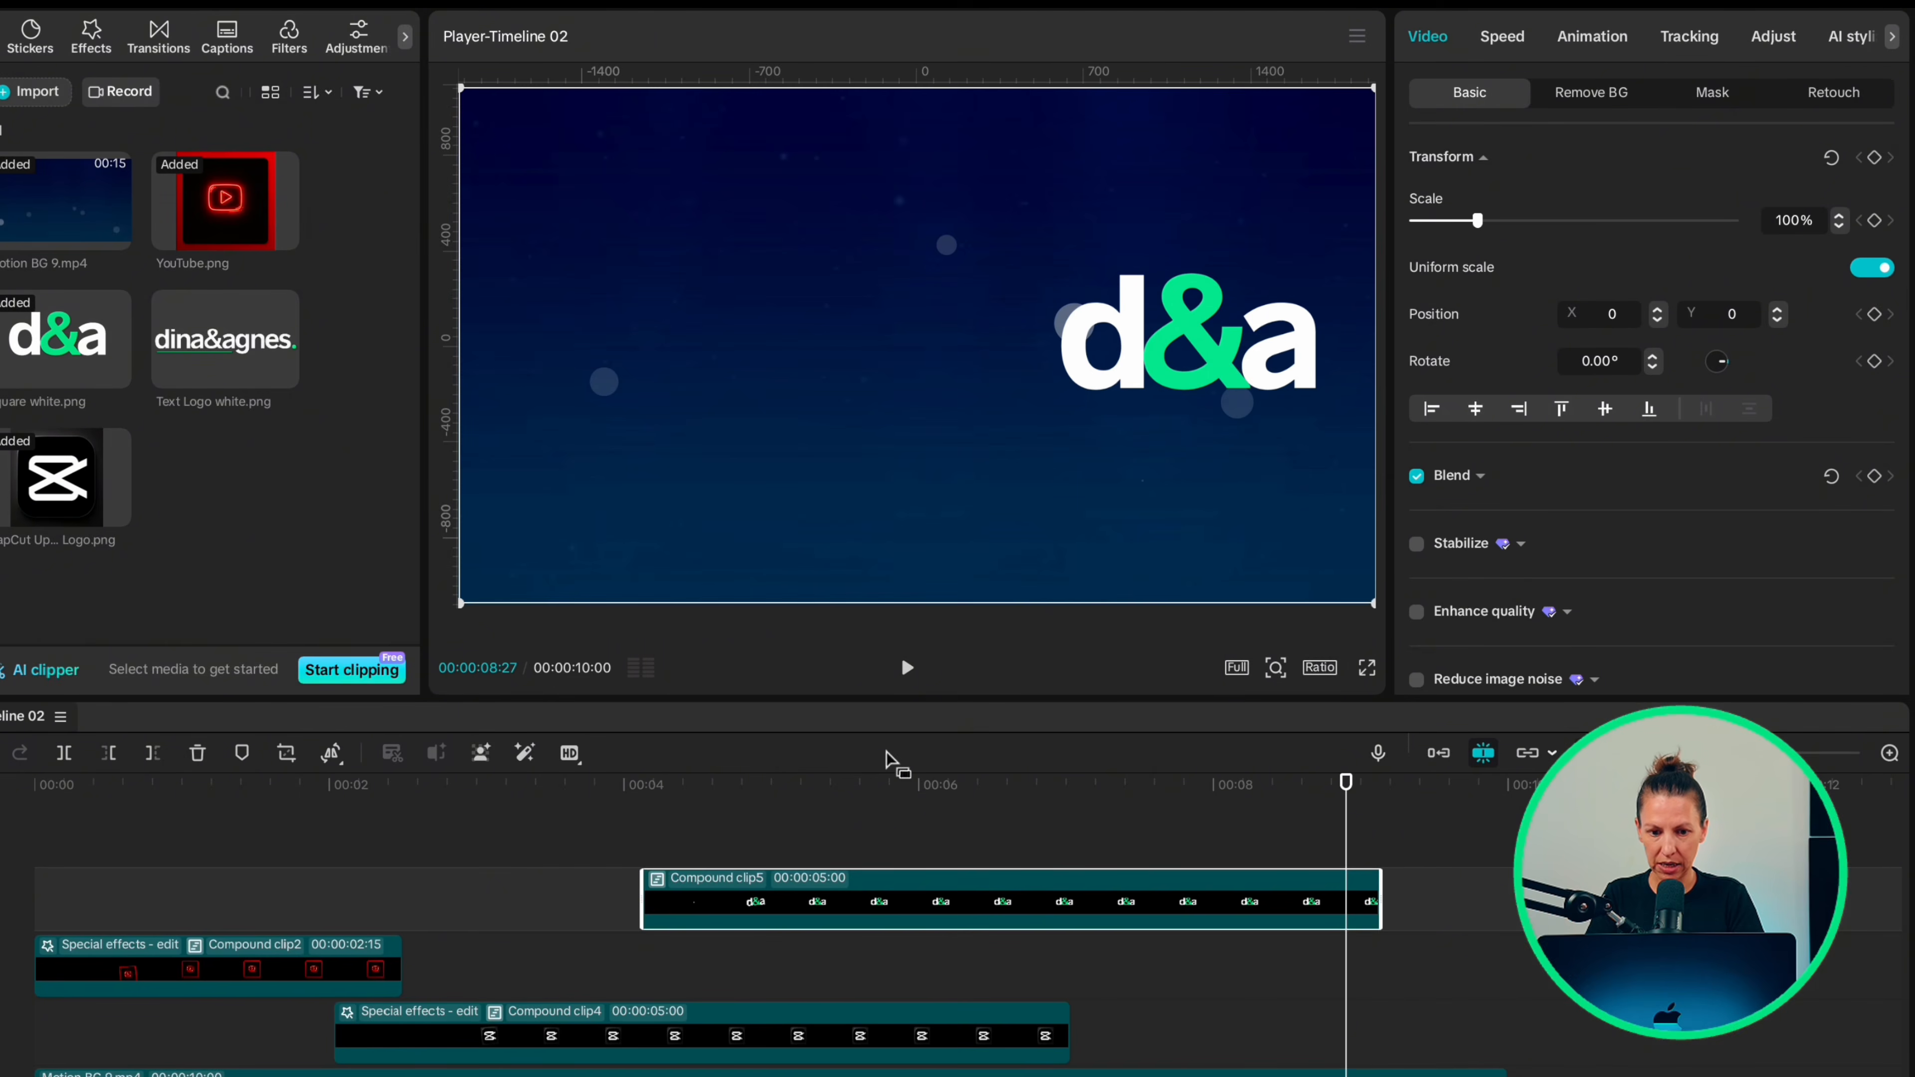
{"action": "left_click", "coordinate": [92, 33]}
{"action": "left_click_drag", "start_coordinate": [164, 211], "coordinate": [675, 892]}
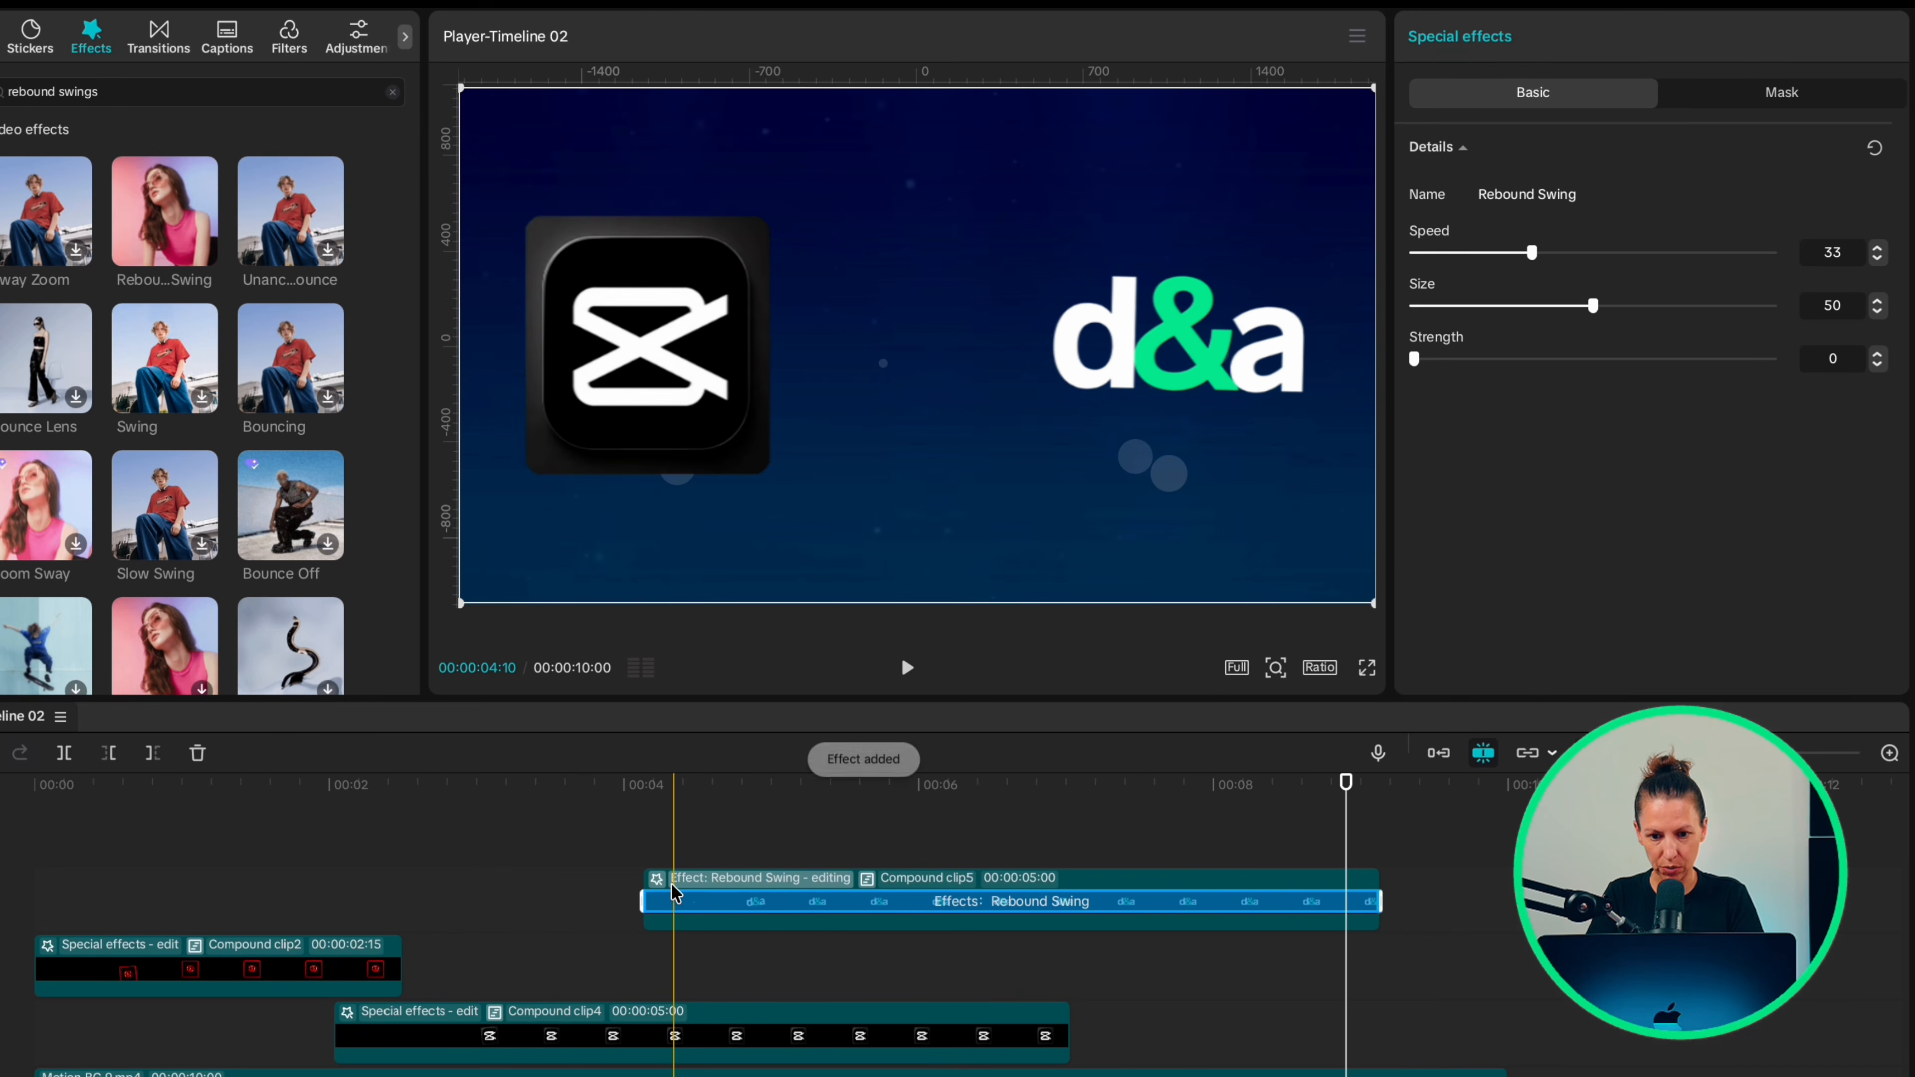
{"action": "left_click", "coordinate": [36, 875]}
{"action": "key", "text": "space"}
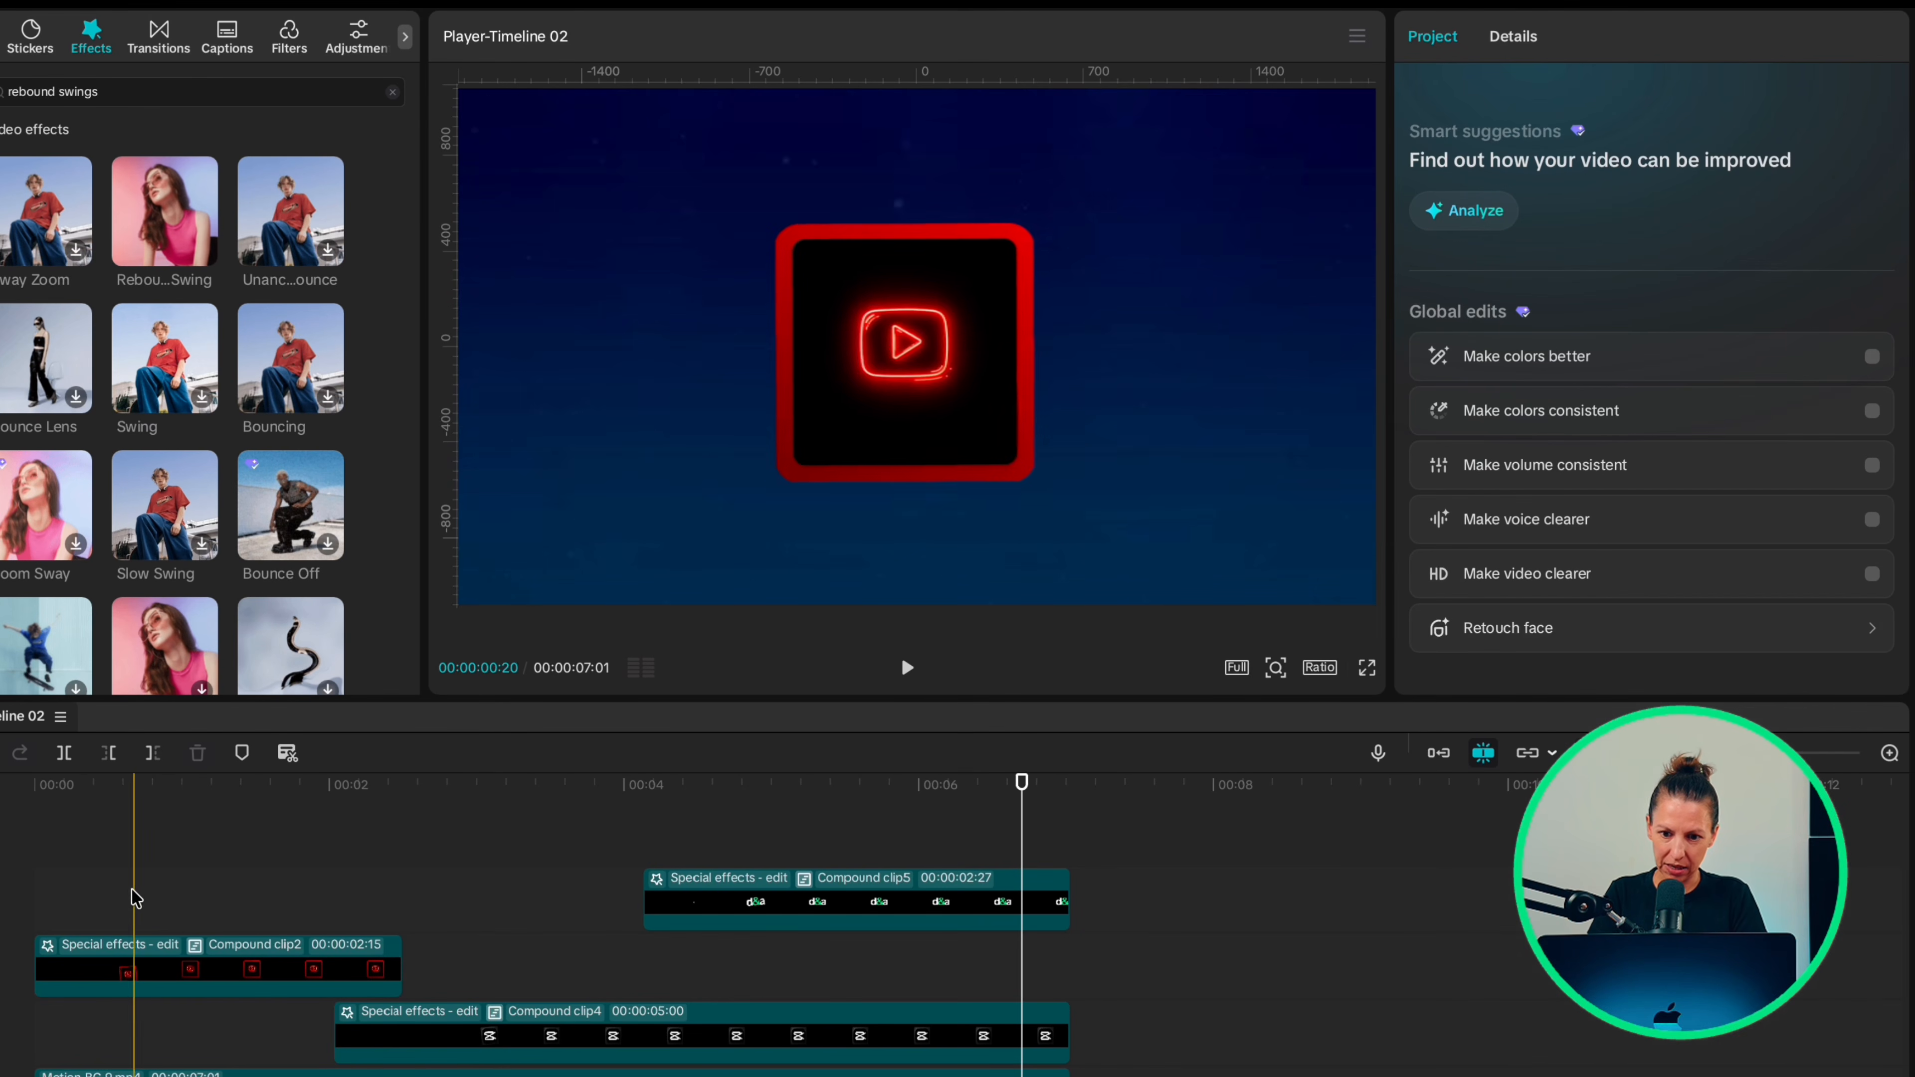
Add a default text clip reading "------->" on a new track at 00:00:04:04.
{"action": "left_click", "coordinate": [643, 848]}
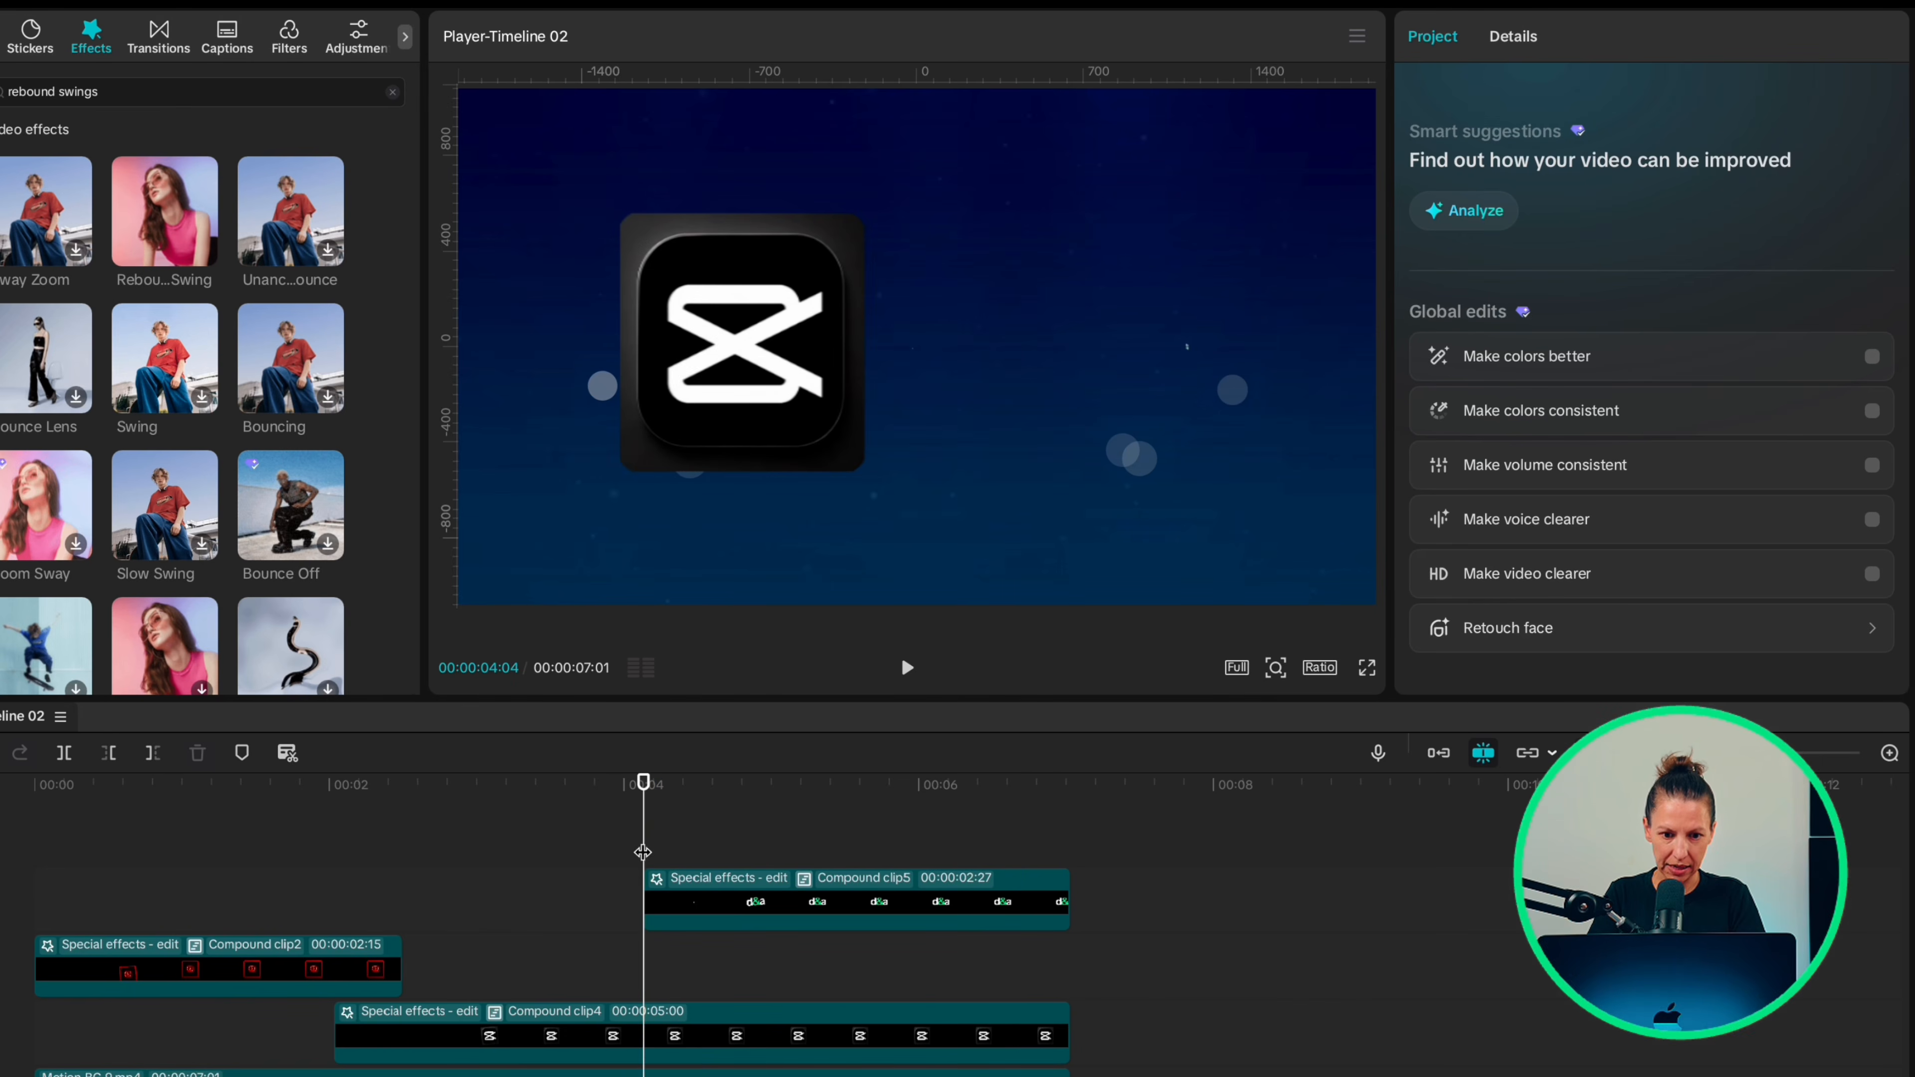
{"action": "left_click", "coordinate": [77, 172]}
{"action": "type", "text": "-------"}
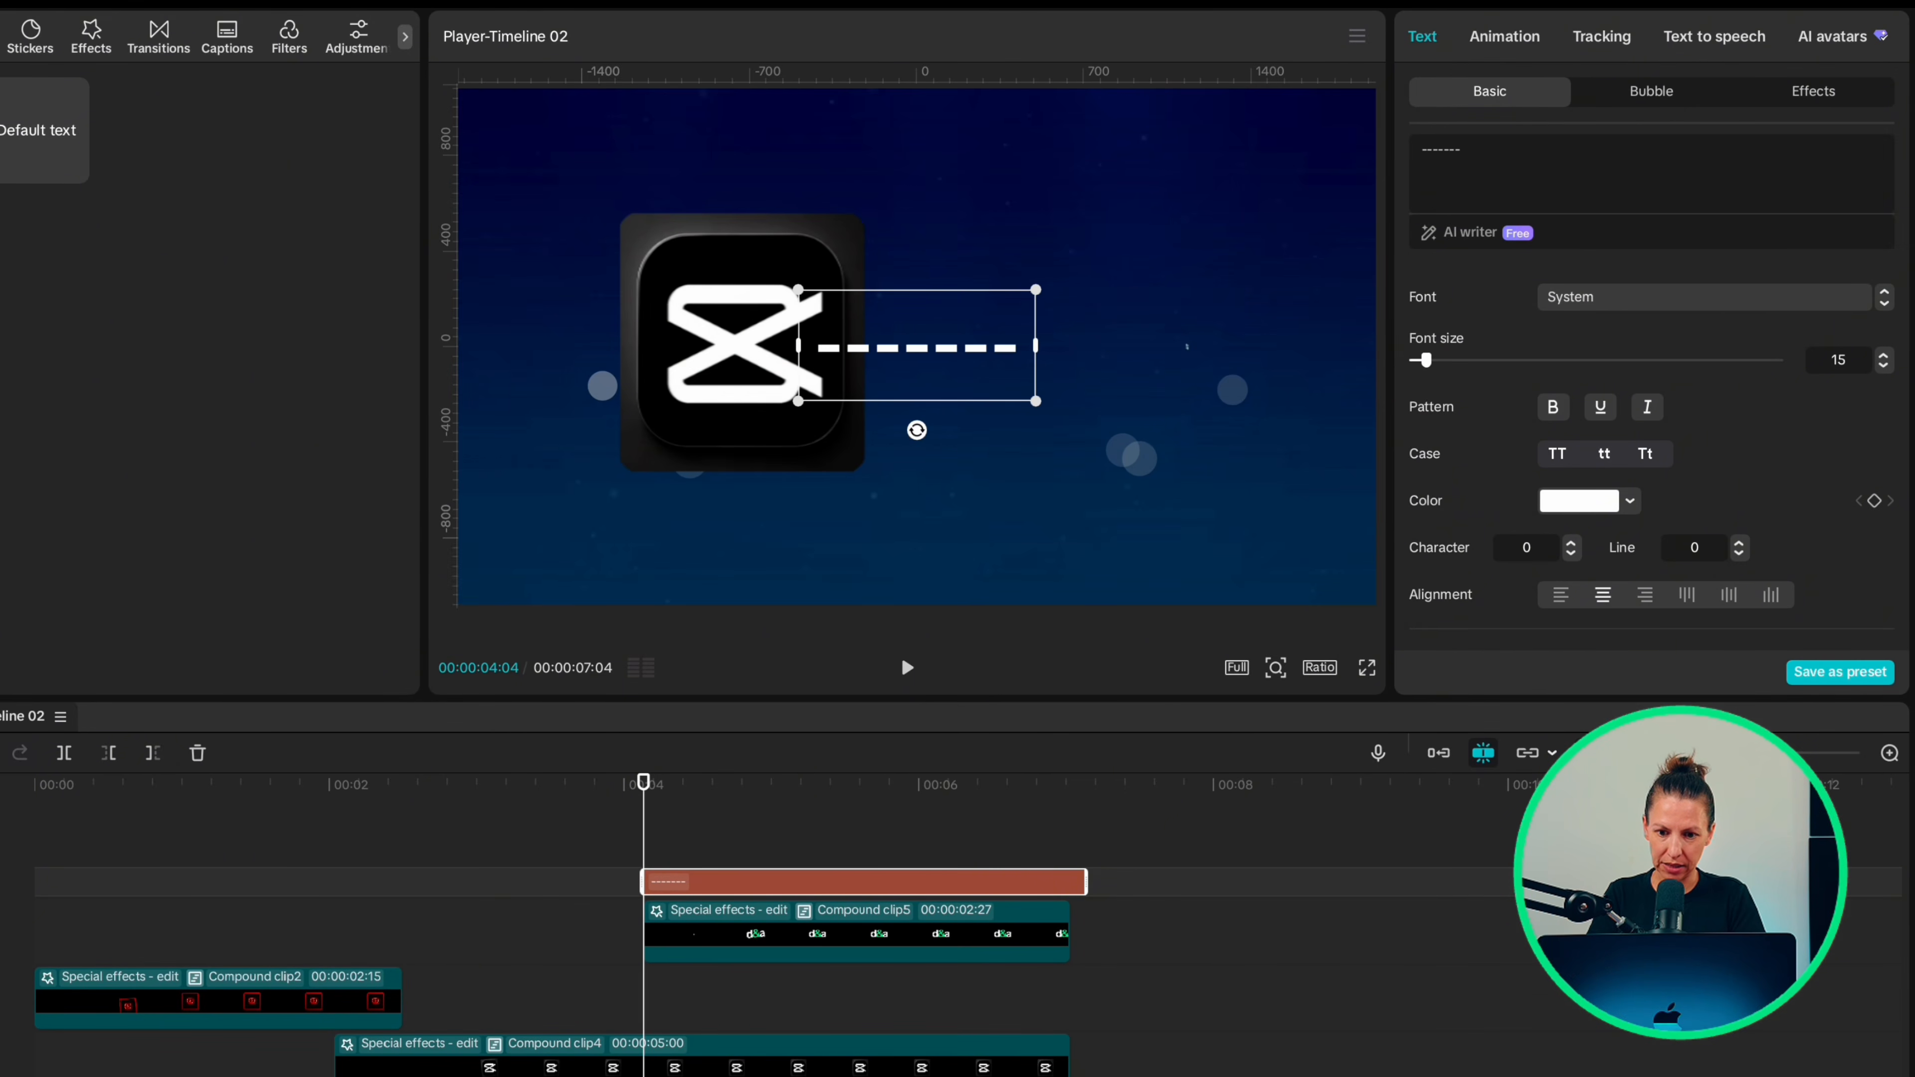
{"action": "type", "text": ">"}
Set the arrow text's font to SF Pro Display and character spacing to -3, and lengthen its shaft with extra dashes.
{"action": "left_click", "coordinate": [1704, 296]}
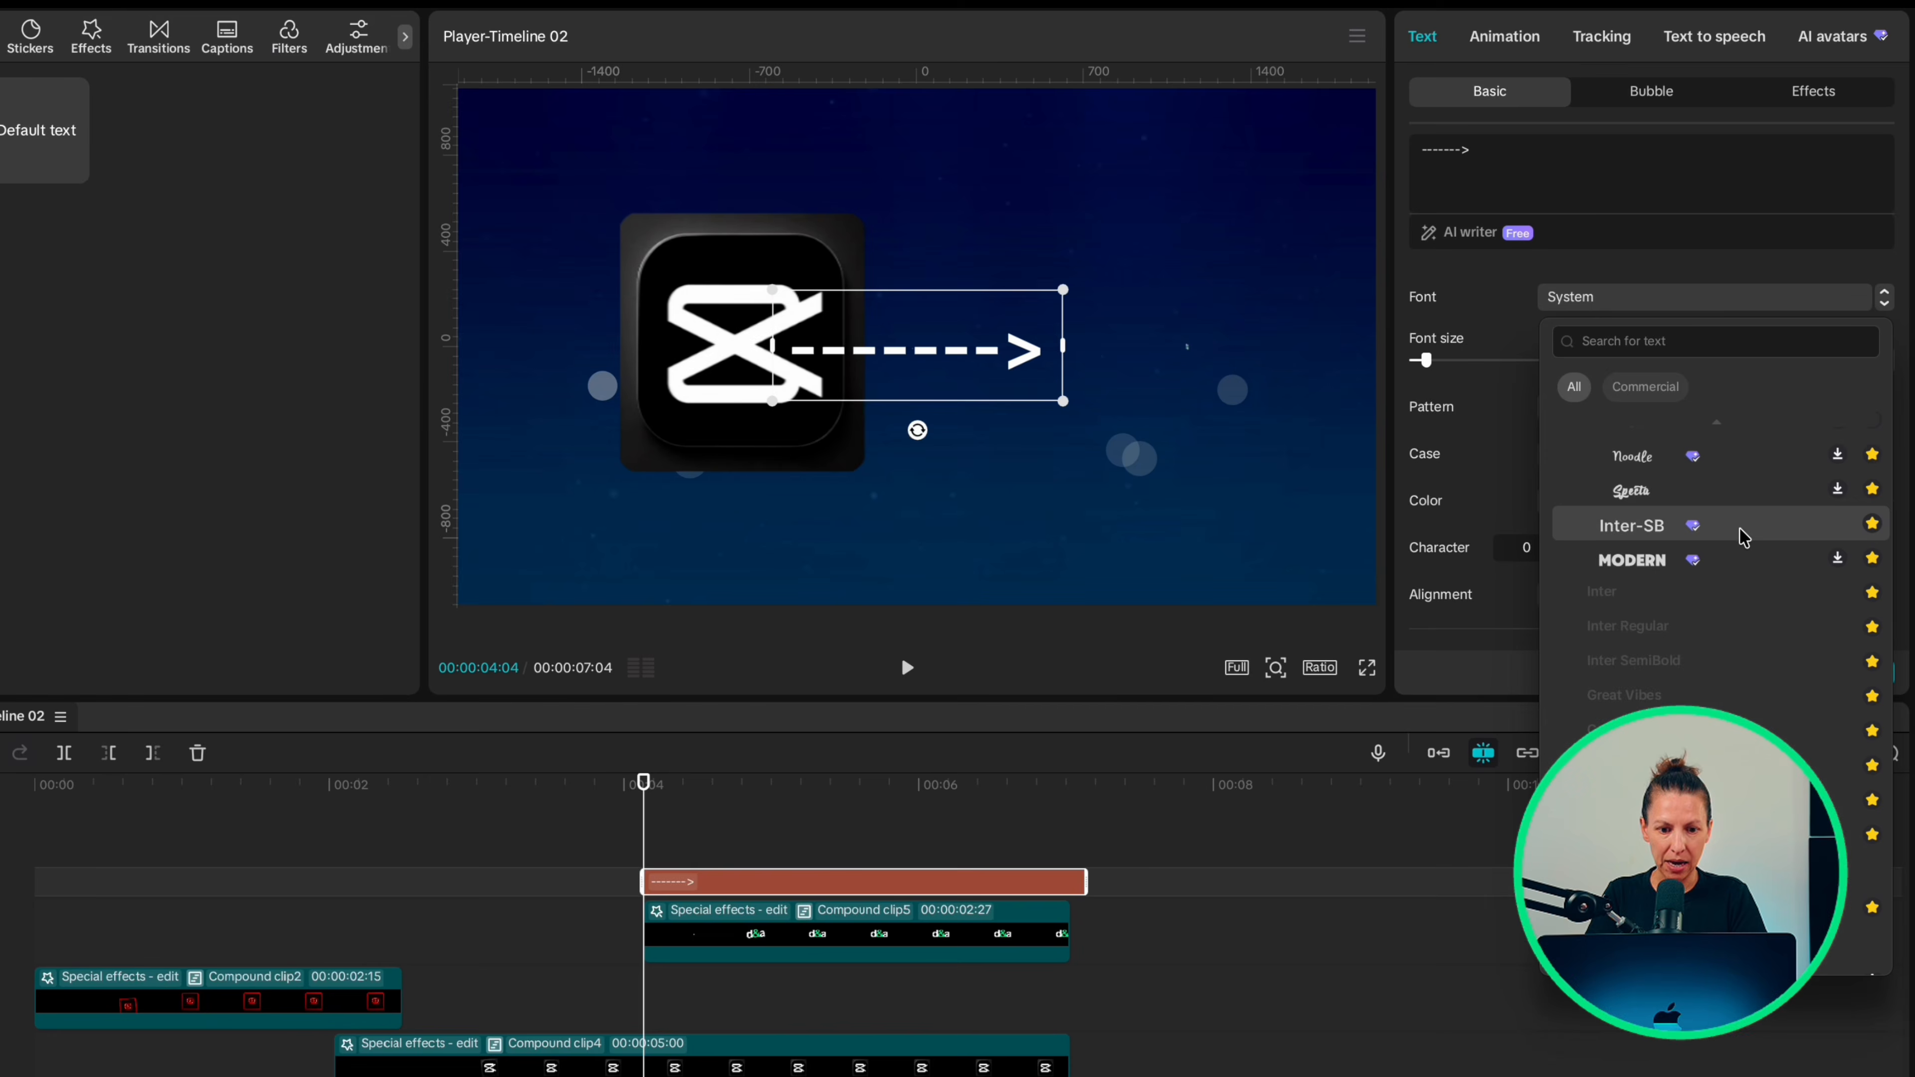
{"action": "left_click", "coordinate": [1718, 835]}
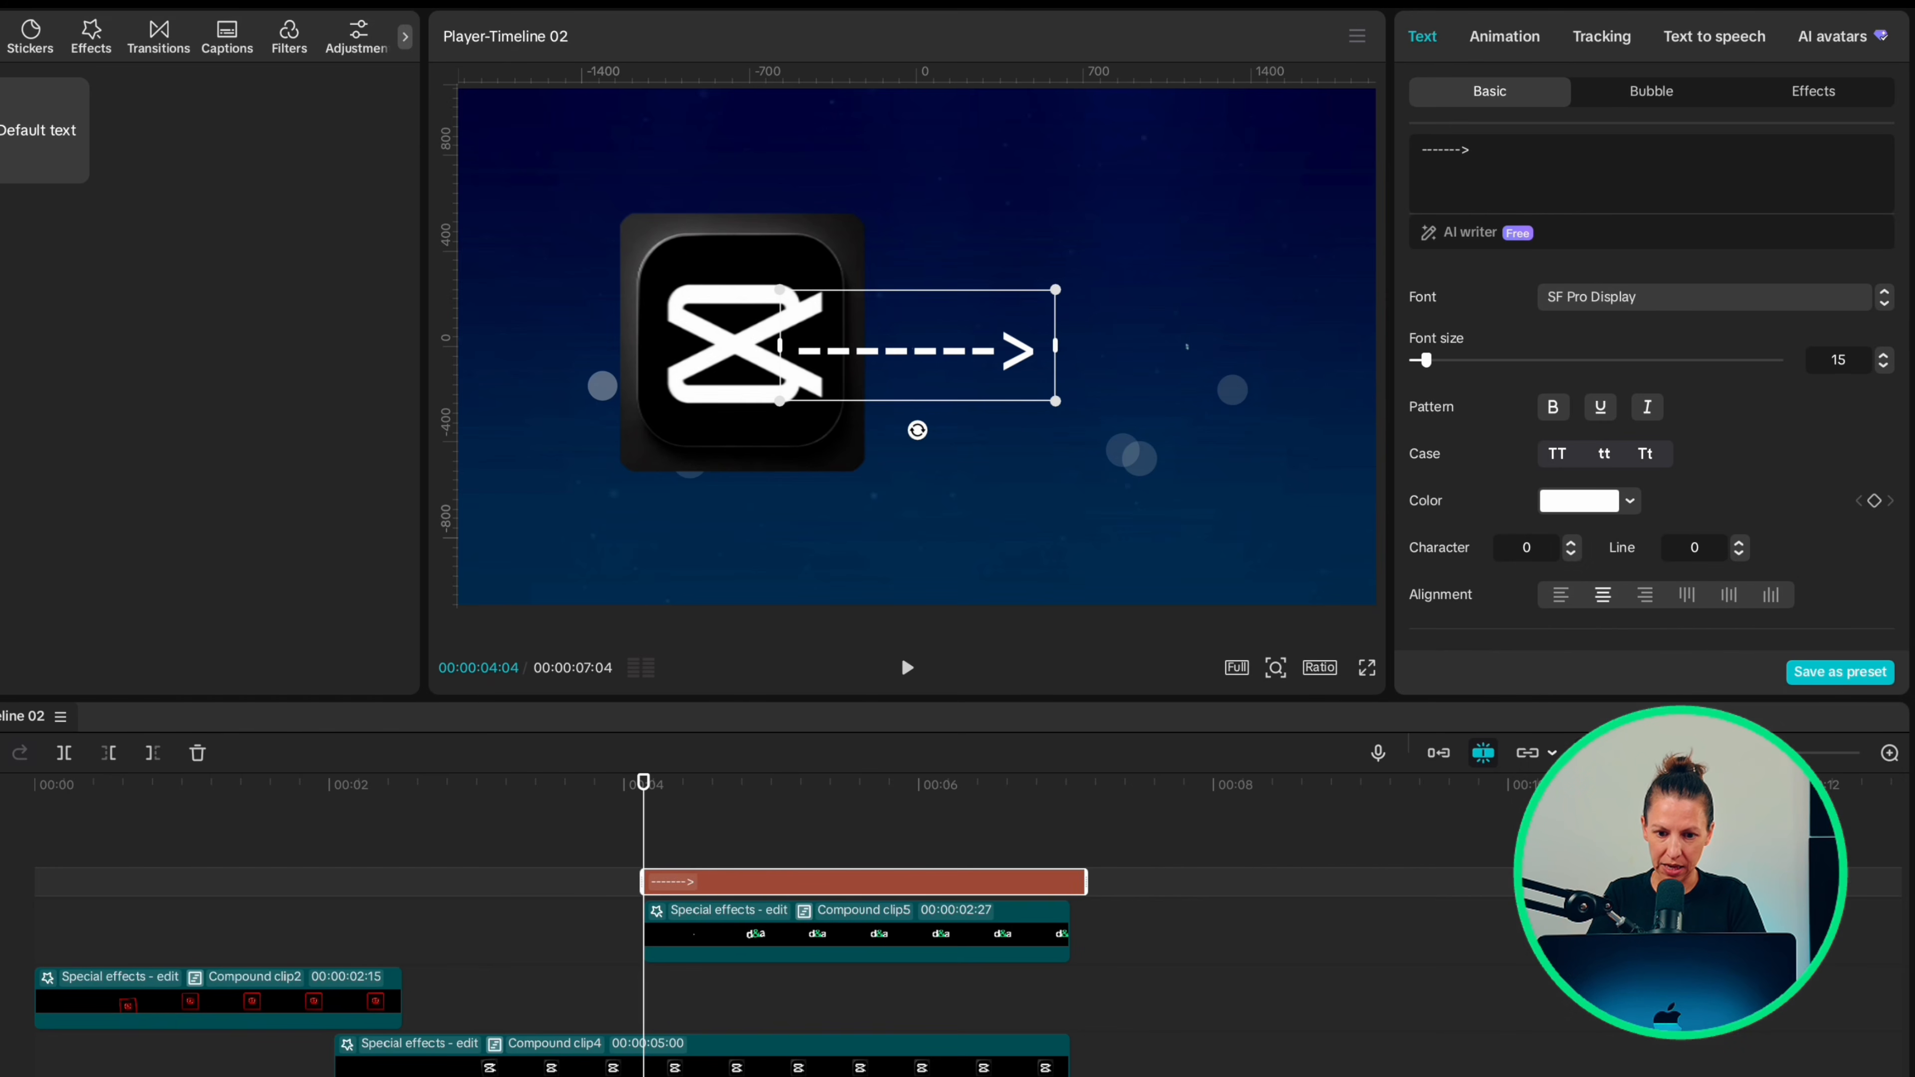
{"action": "left_click", "coordinate": [1571, 553]}
{"action": "type", "text": "---"}
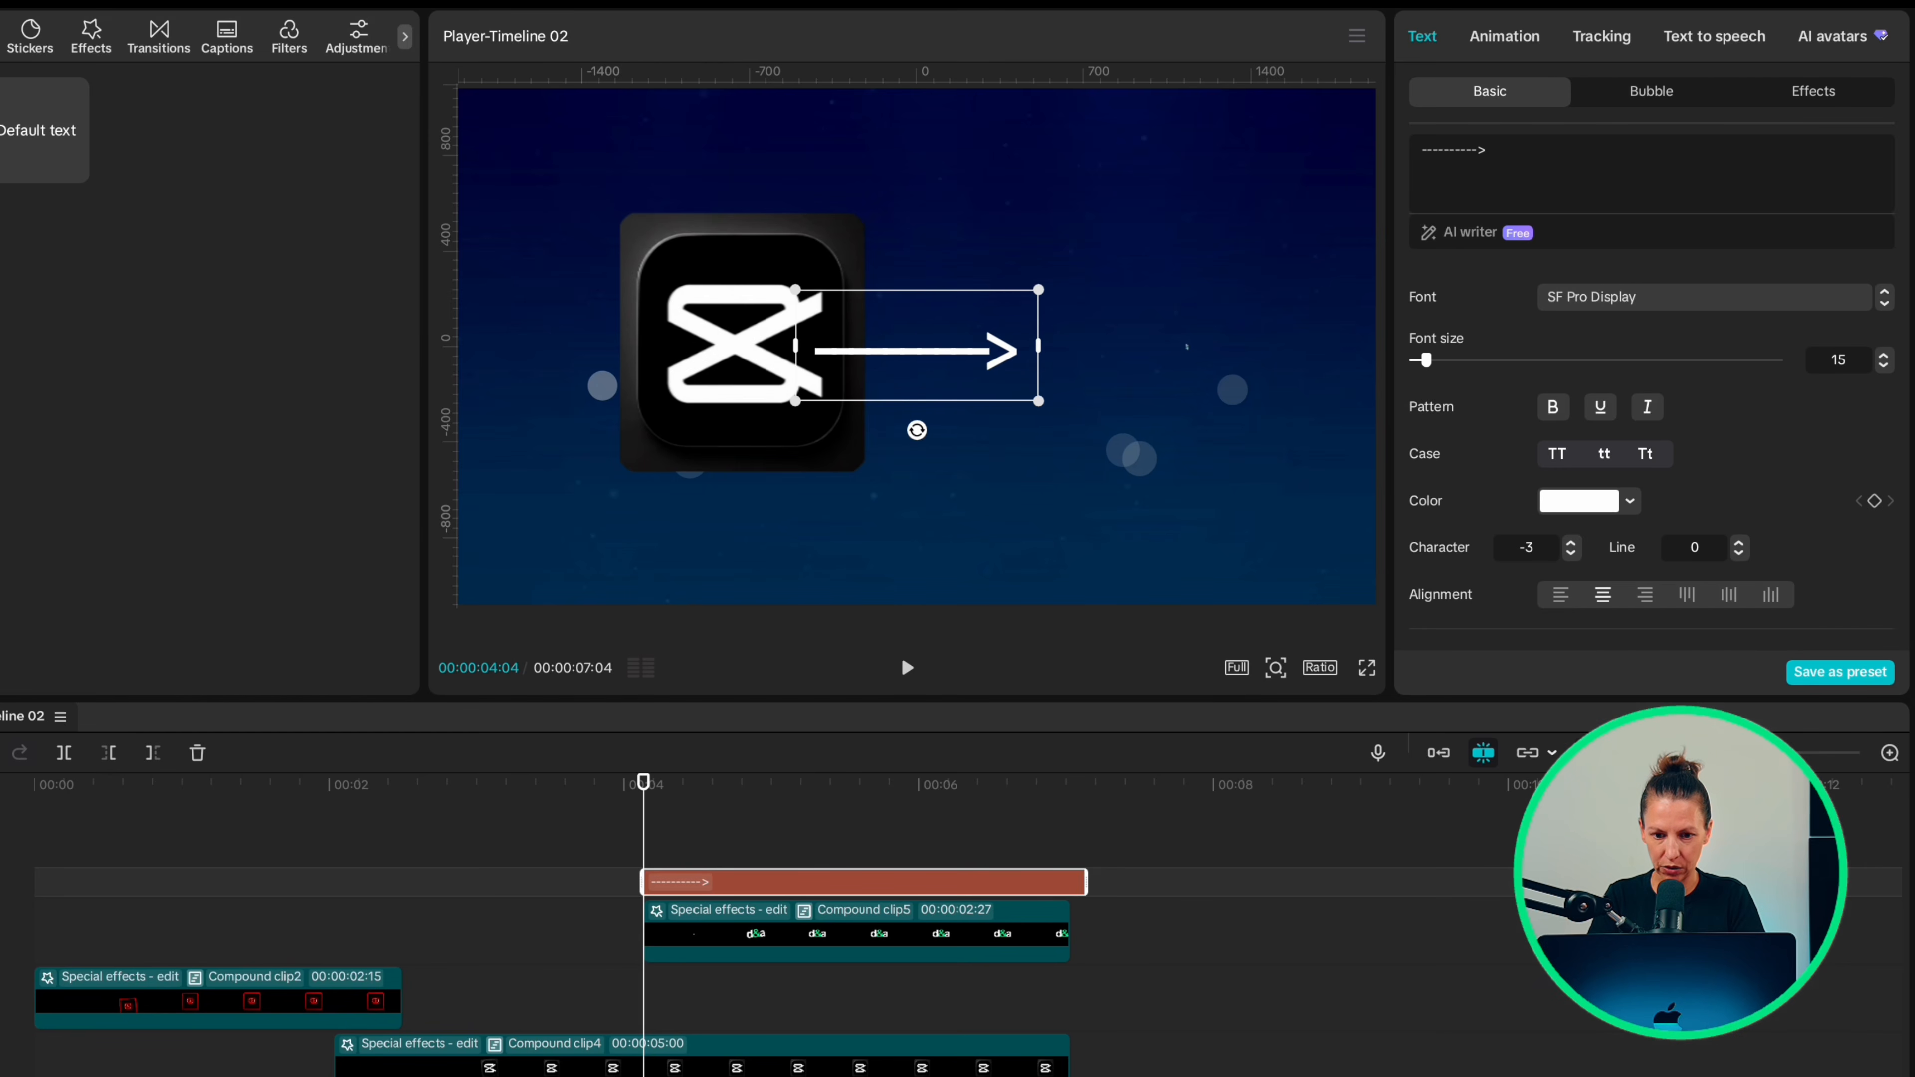
Apply the second glow style to the arrow text with intensity 45 and range 36, and set the text color to hex 02E482.
{"action": "scroll", "coordinate": [1417, 483], "scroll_direction": "down", "scroll_amount": 5}
{"action": "left_click", "coordinate": [1413, 484]}
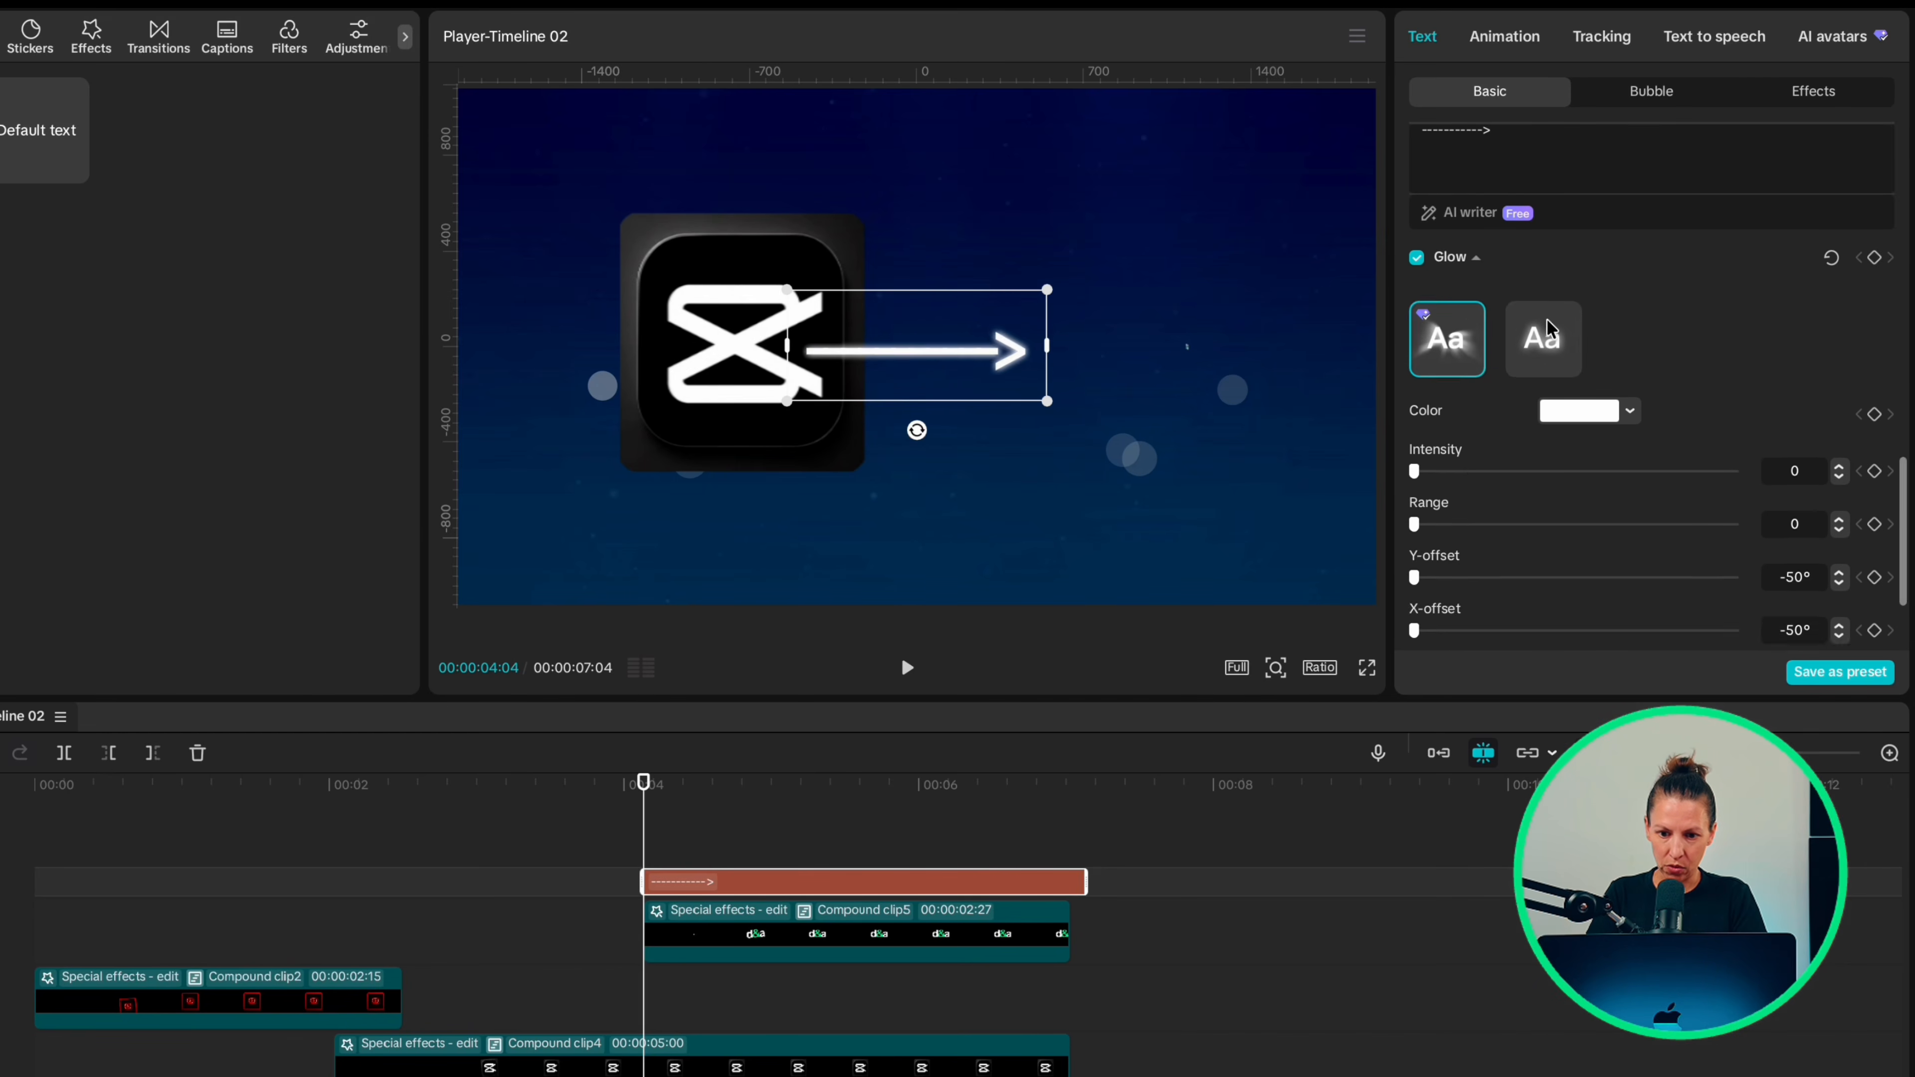
{"action": "left_click", "coordinate": [1547, 328]}
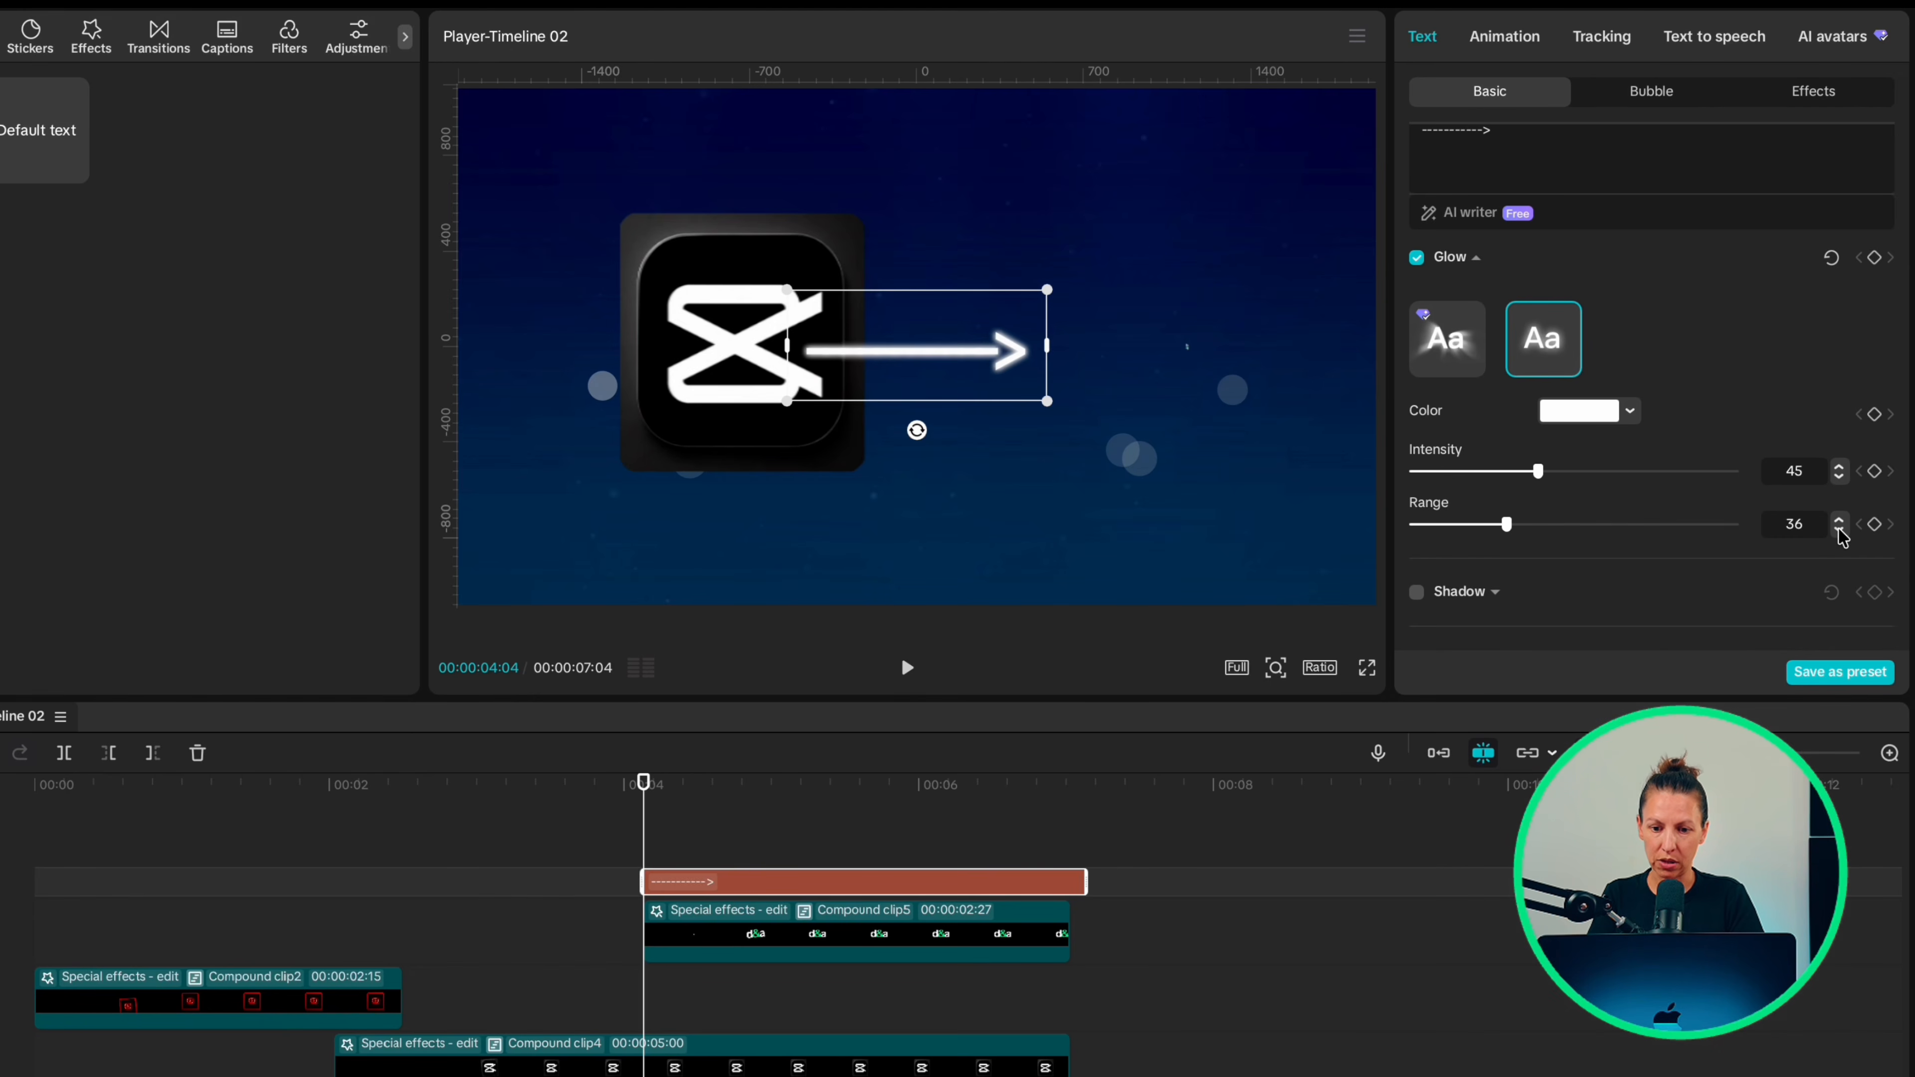
{"action": "scroll", "coordinate": [1659, 468], "scroll_direction": "up", "scroll_amount": 5}
{"action": "left_click", "coordinate": [1630, 431]}
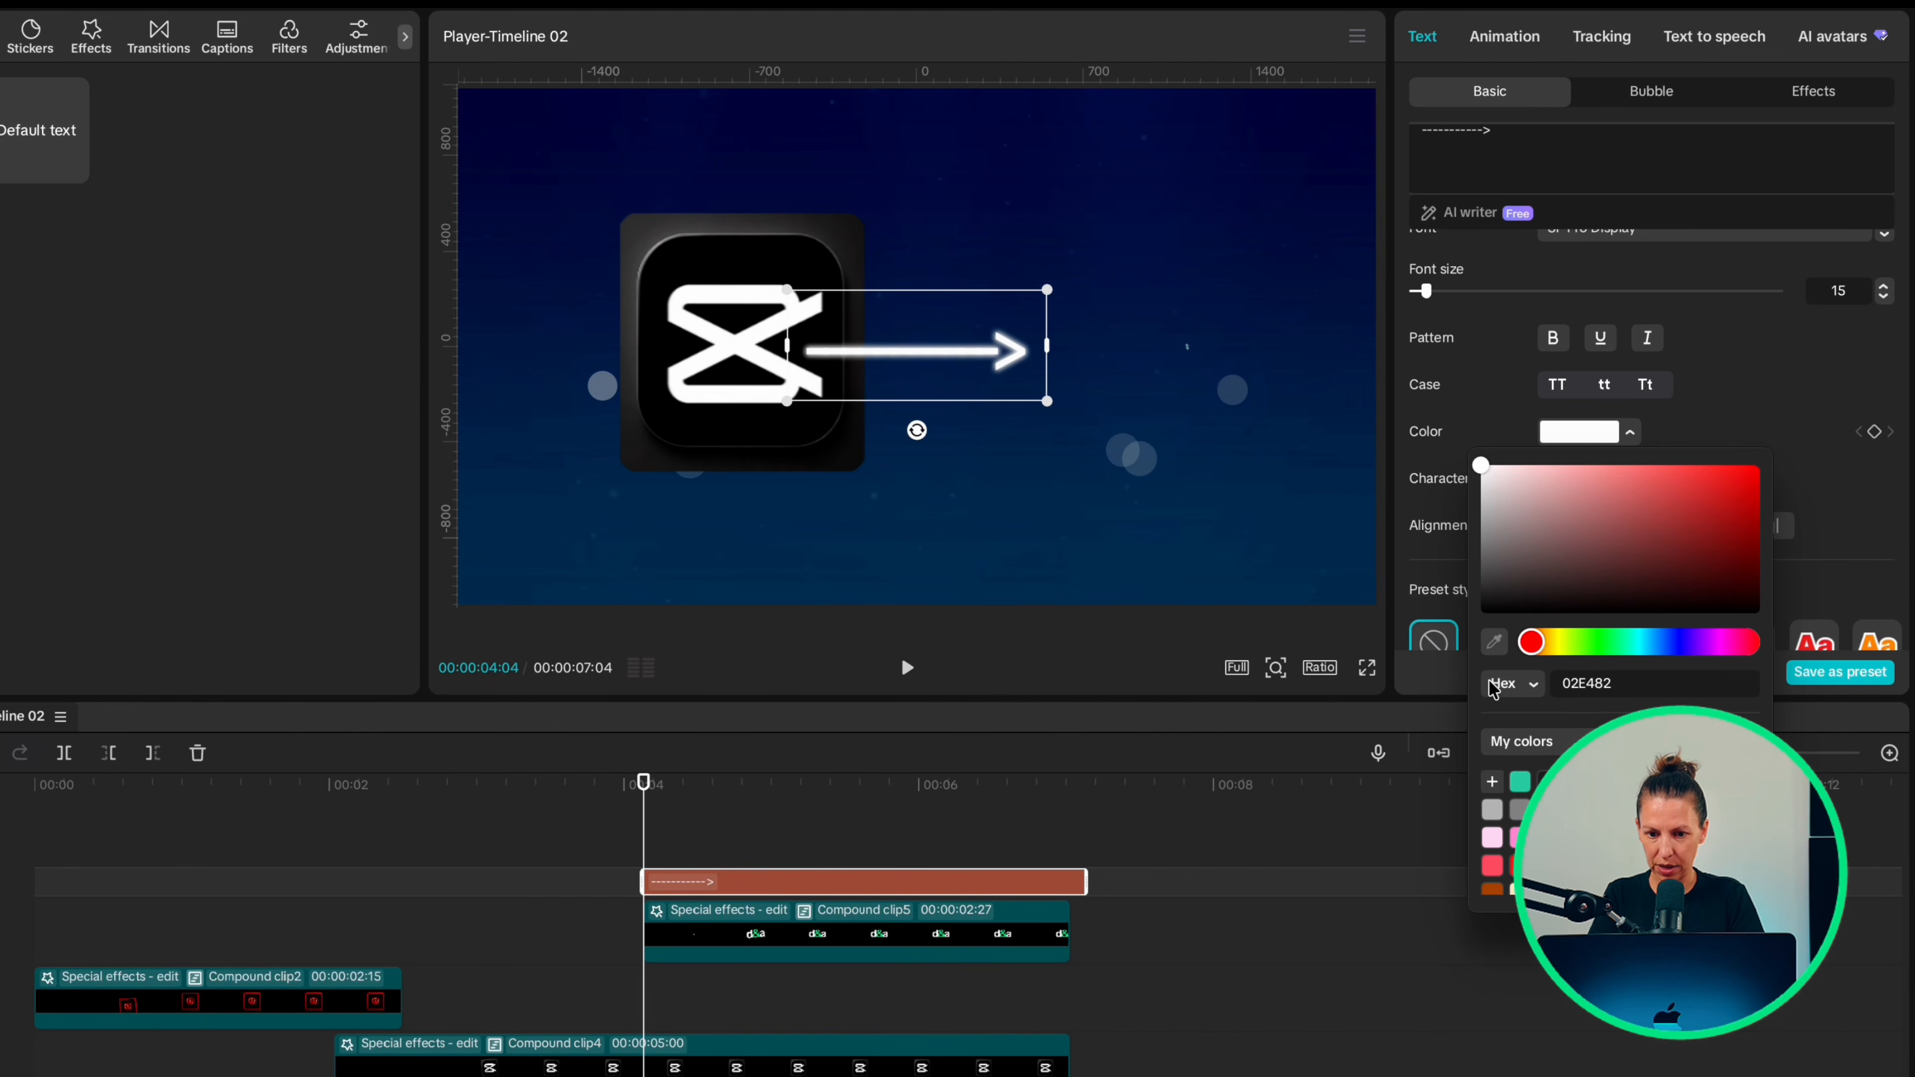
{"action": "type", "text": "02E482"}
{"action": "key", "text": "Return"}
Apply the Slide Right entrance animation to the arrow text and check its first frames from the start of the clip.
{"action": "left_click", "coordinate": [1495, 47]}
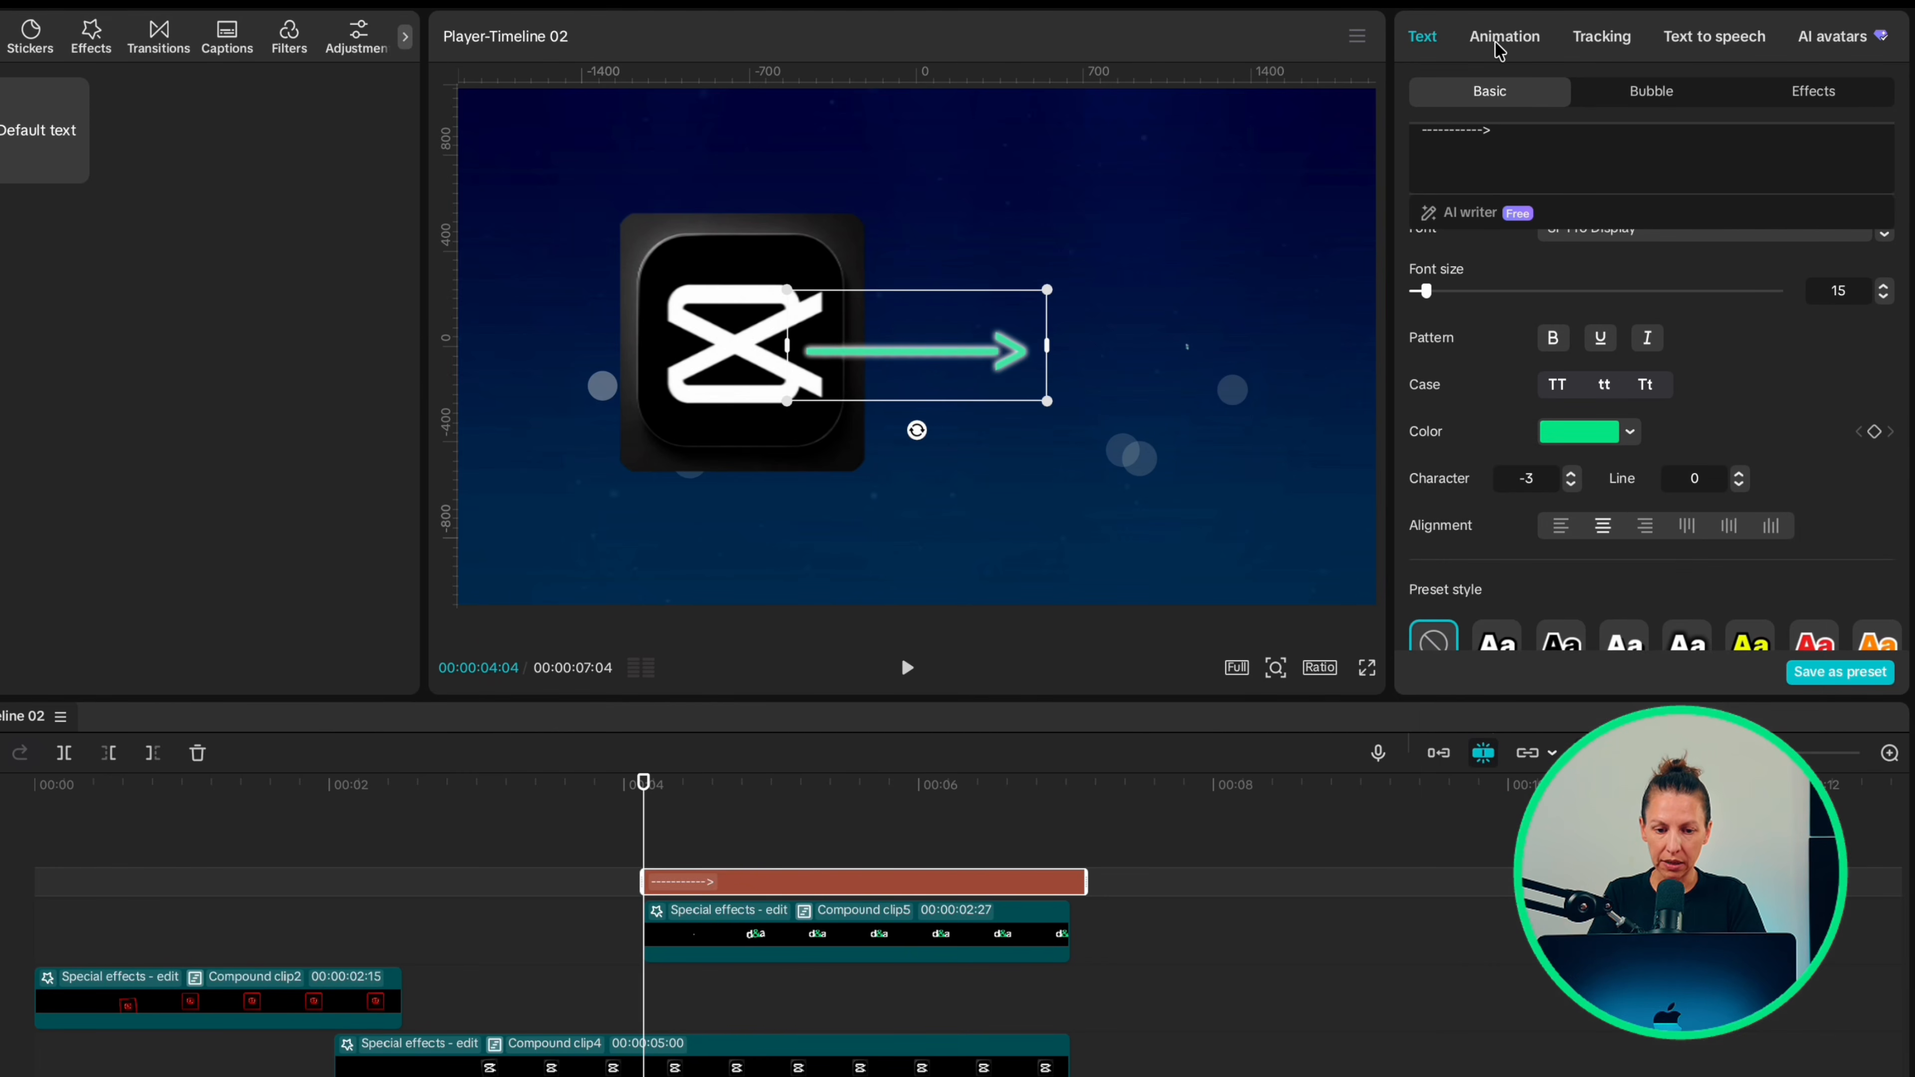
{"action": "left_click", "coordinate": [1502, 38]}
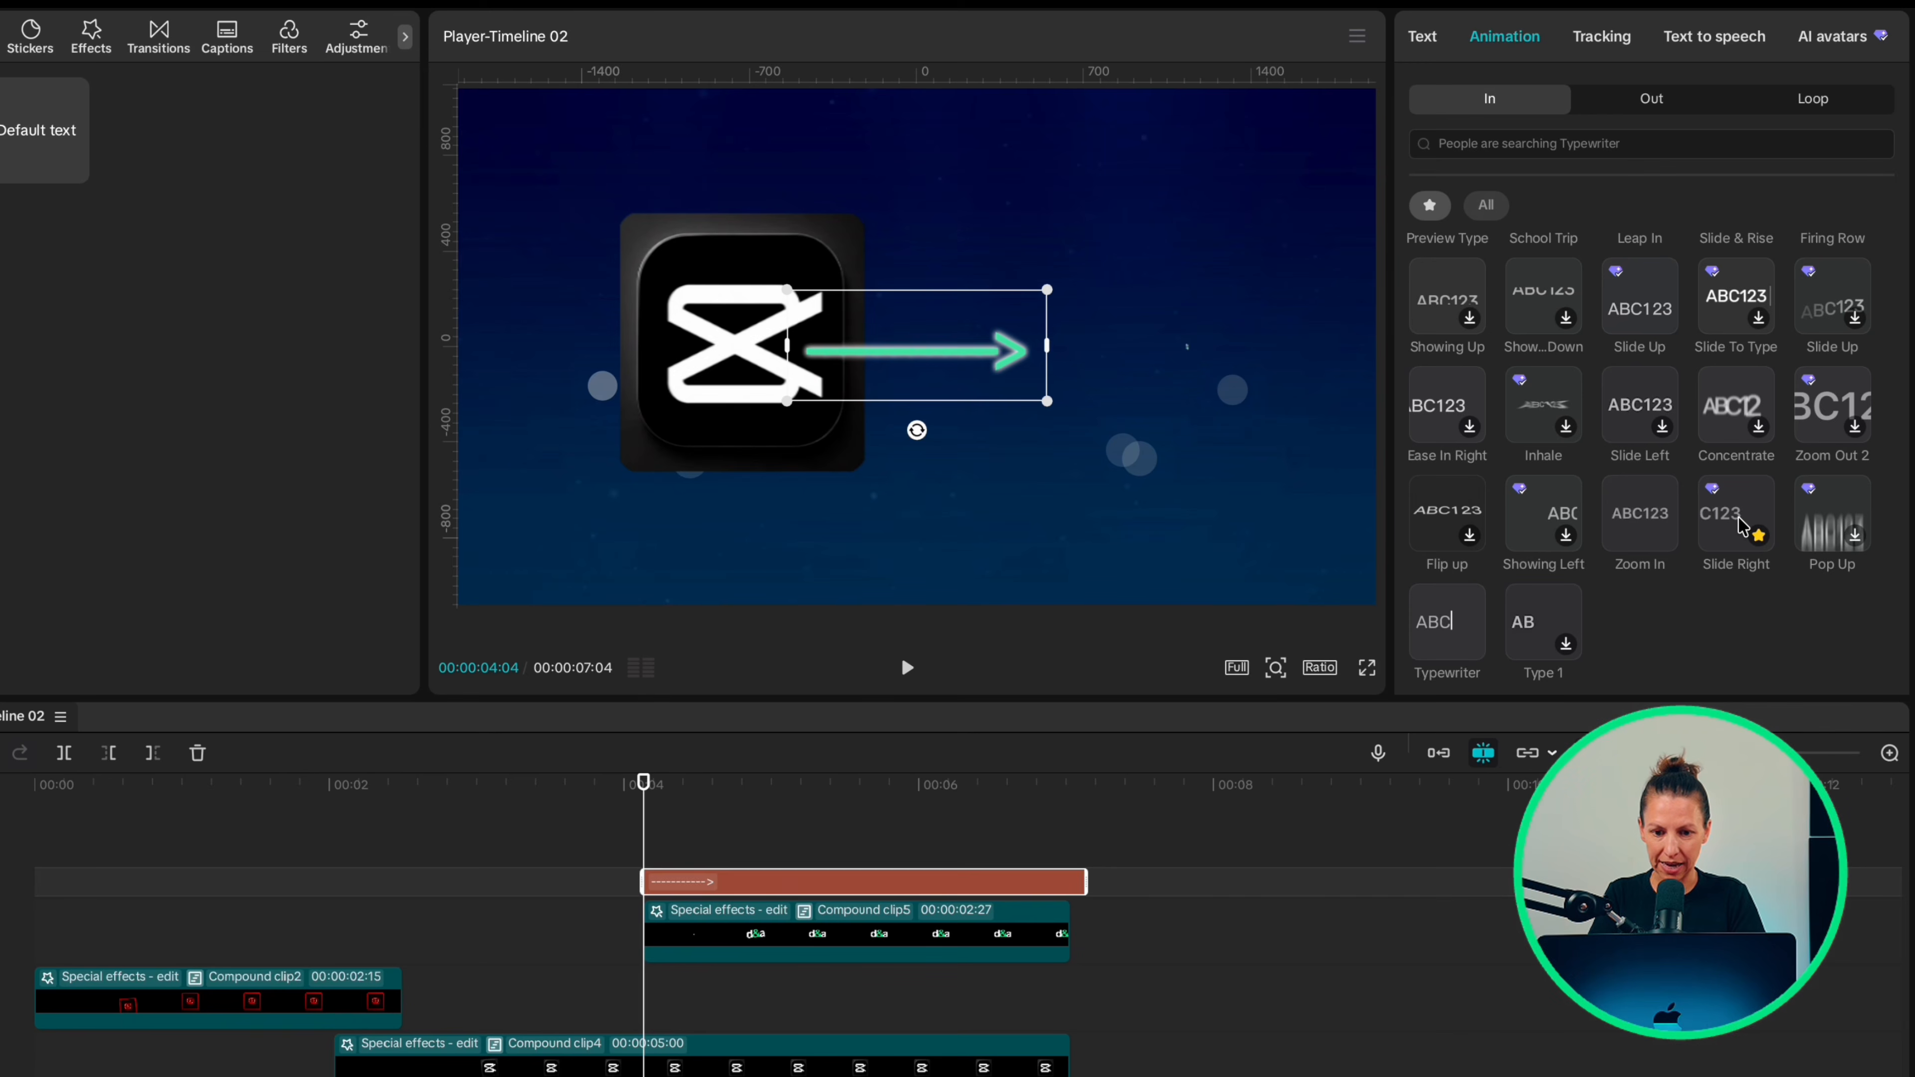
{"action": "left_click", "coordinate": [1739, 526]}
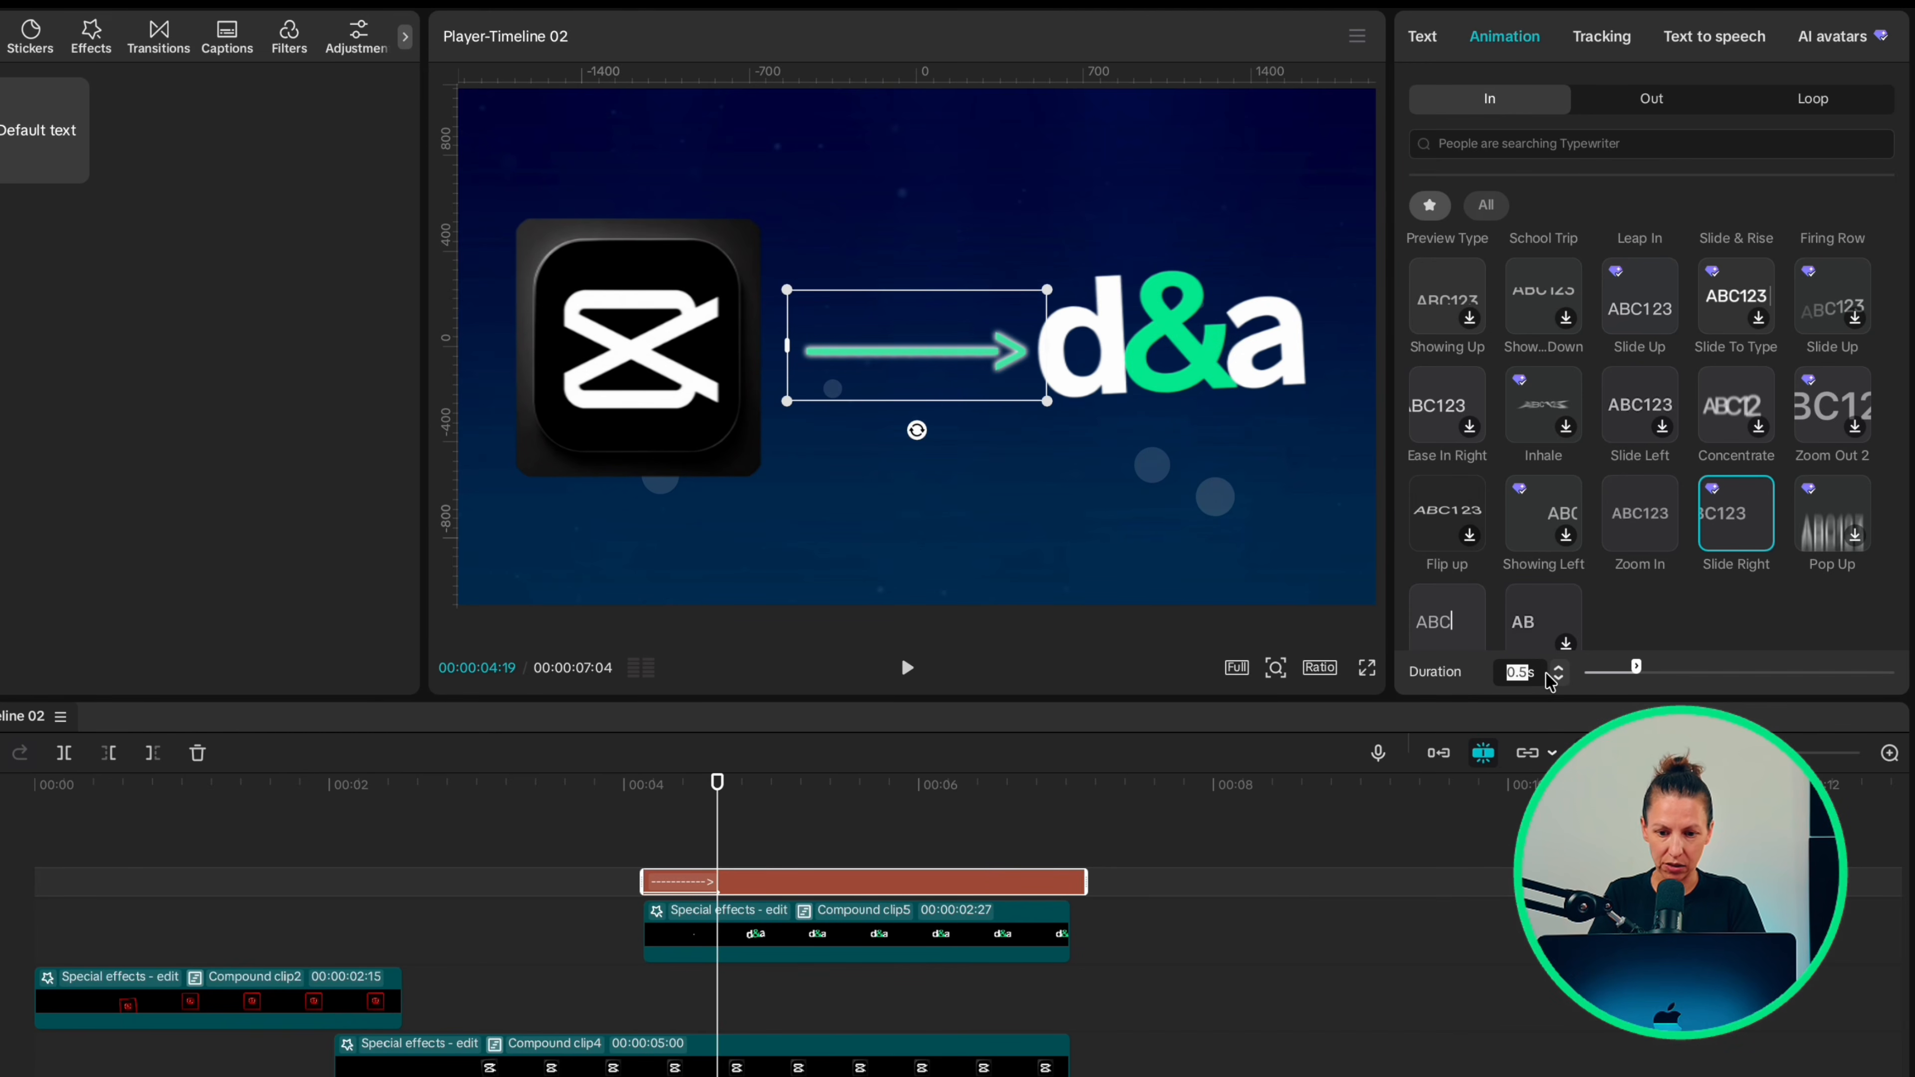
{"action": "left_click", "coordinate": [624, 839]}
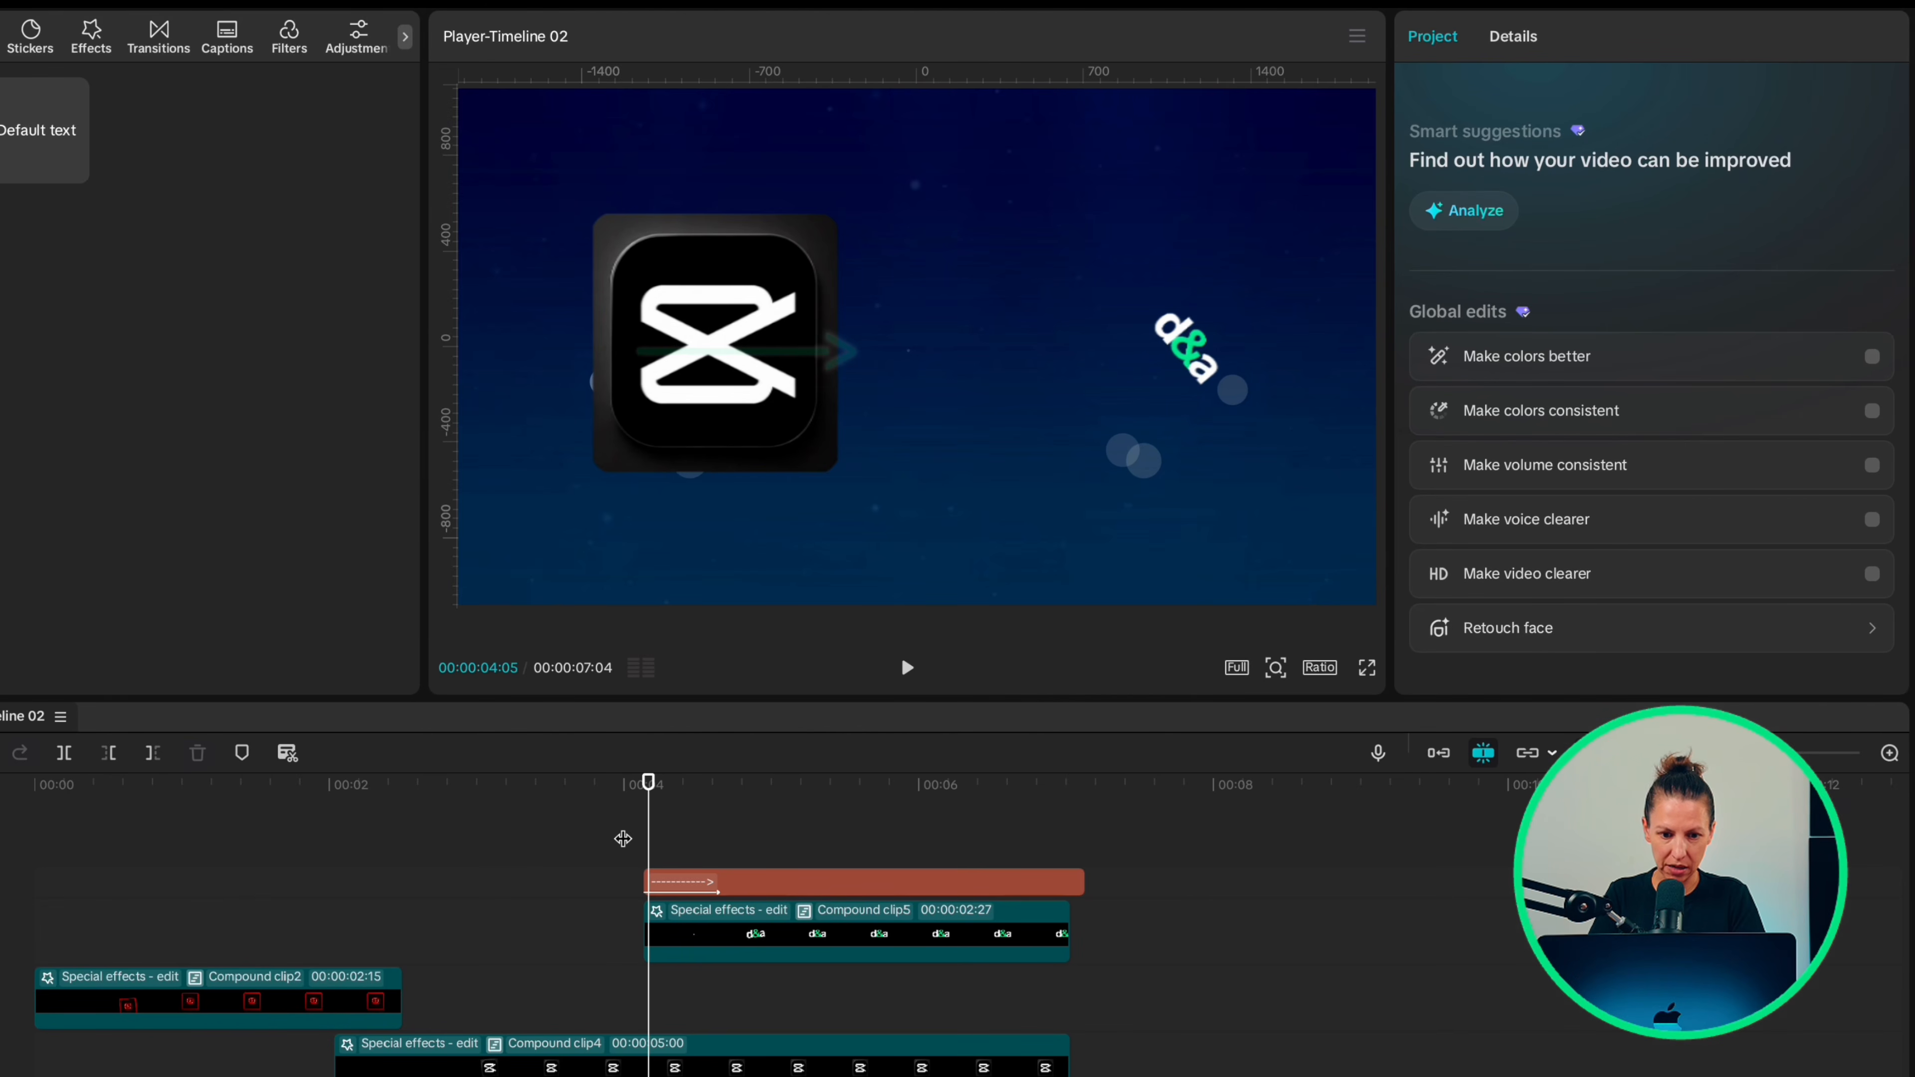
{"action": "key", "text": "Right"}
{"action": "key", "text": "Right"}
{"action": "key", "text": "Right"}
{"action": "key", "text": "Right"}
{"action": "key", "text": "Right"}
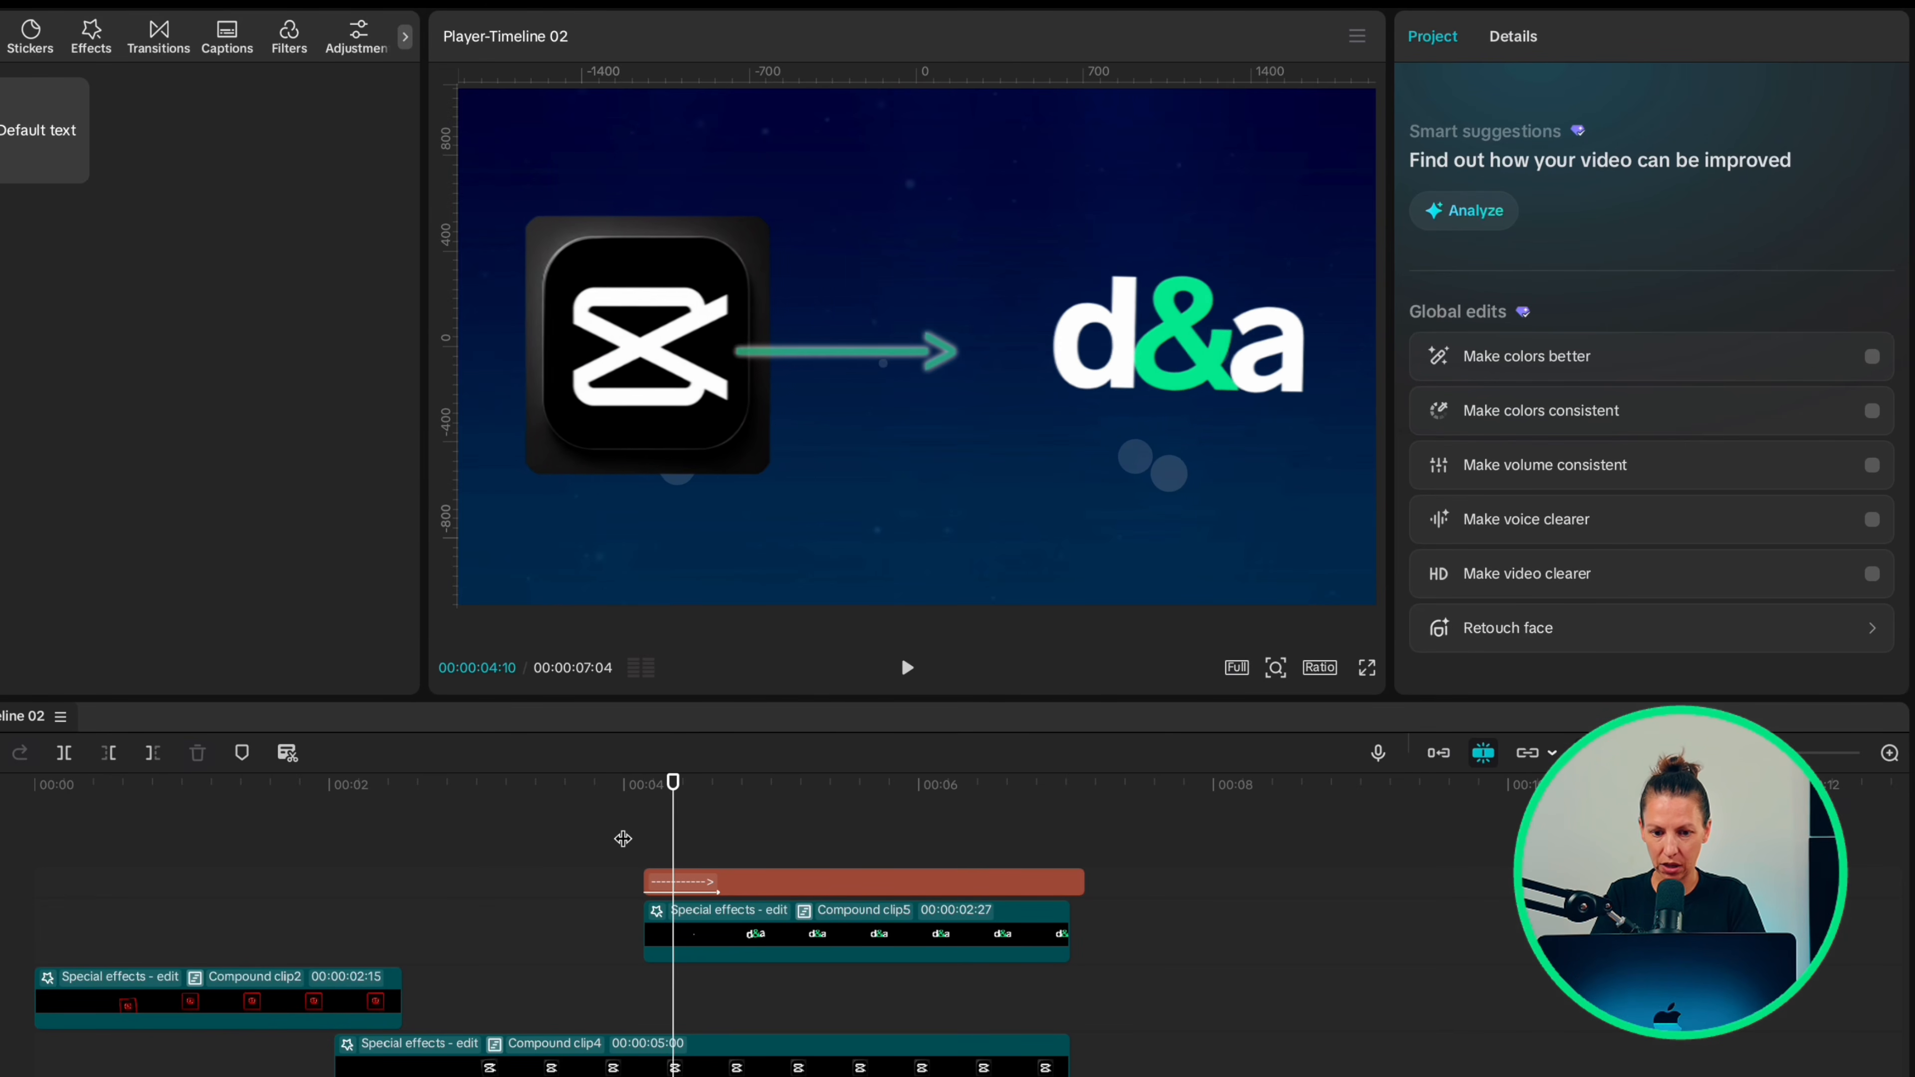
Turn the arrow text into a compound clip and add a rectangle mask fitted closely around the arrow.
{"action": "right_click", "coordinate": [770, 882]}
{"action": "left_click", "coordinate": [814, 989]}
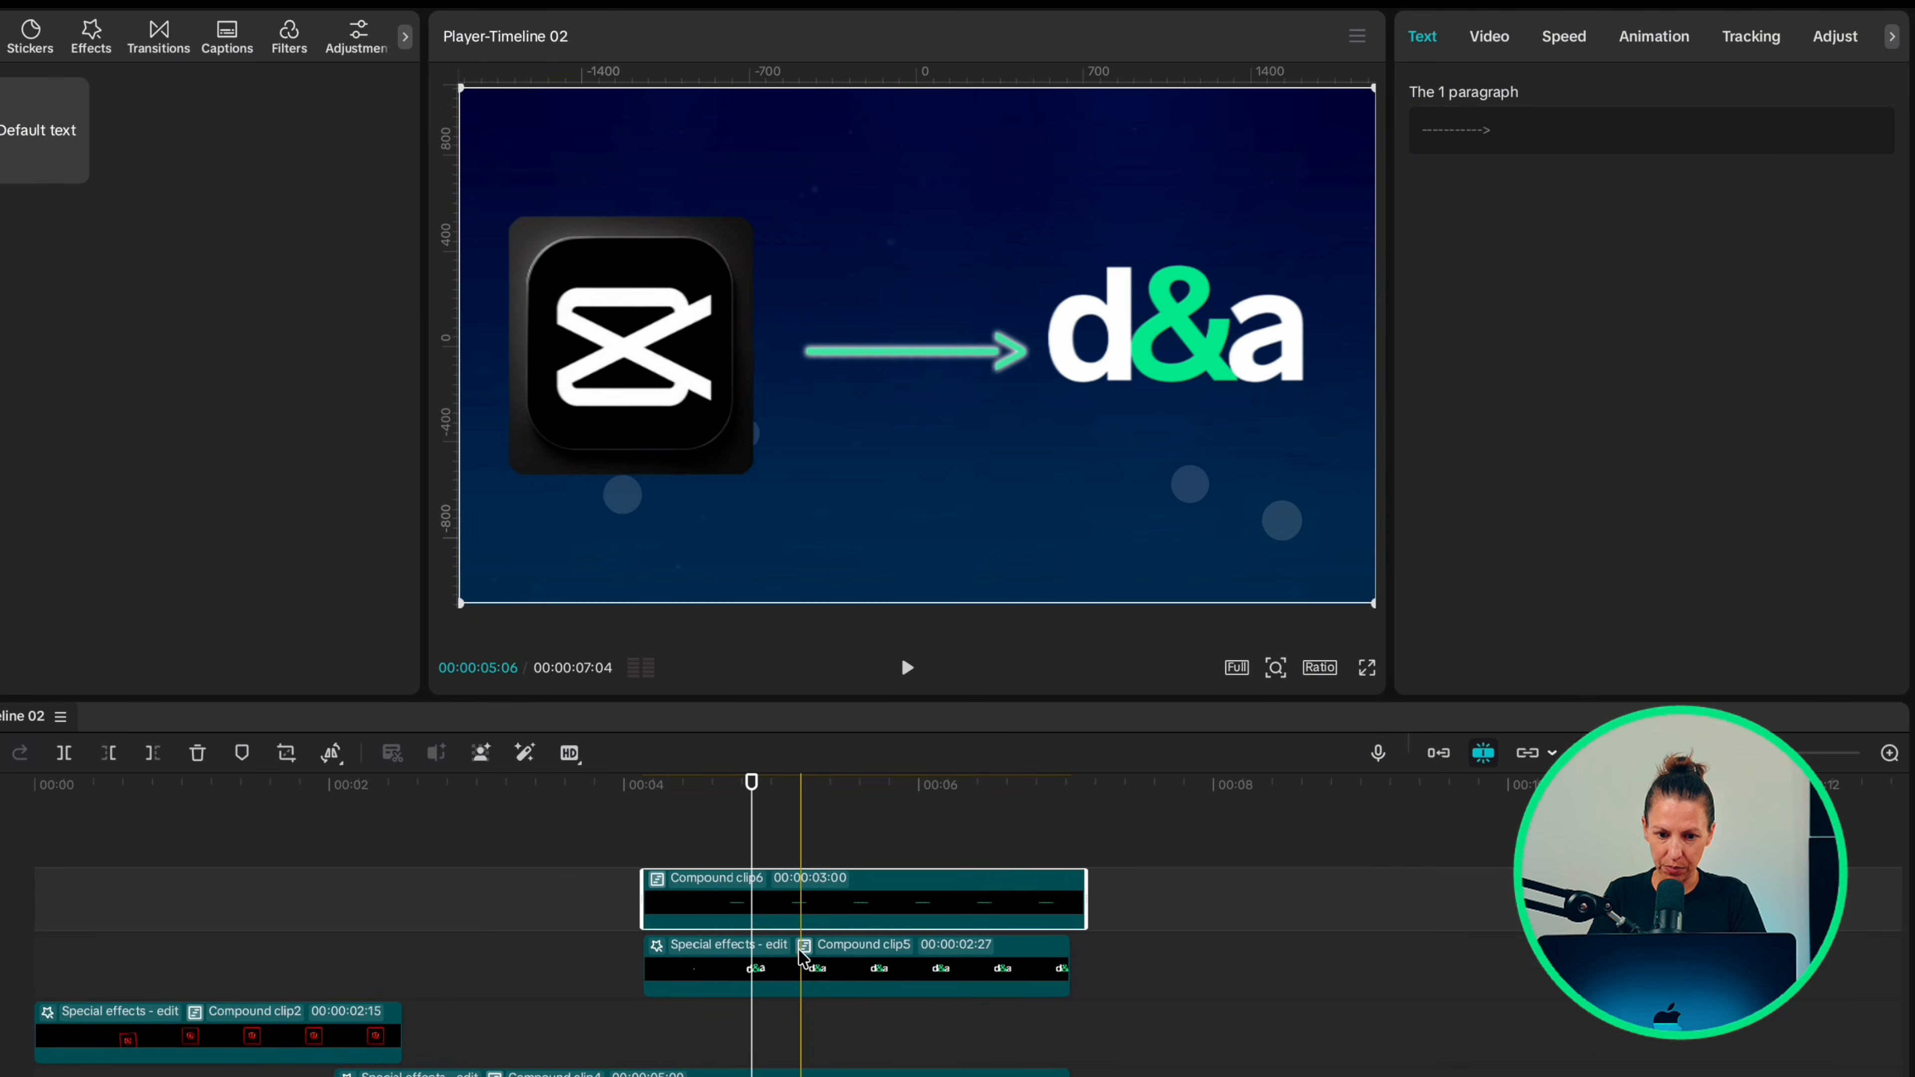
{"action": "left_click", "coordinate": [1489, 38]}
{"action": "left_click", "coordinate": [1709, 94]}
{"action": "left_click", "coordinate": [1476, 202]}
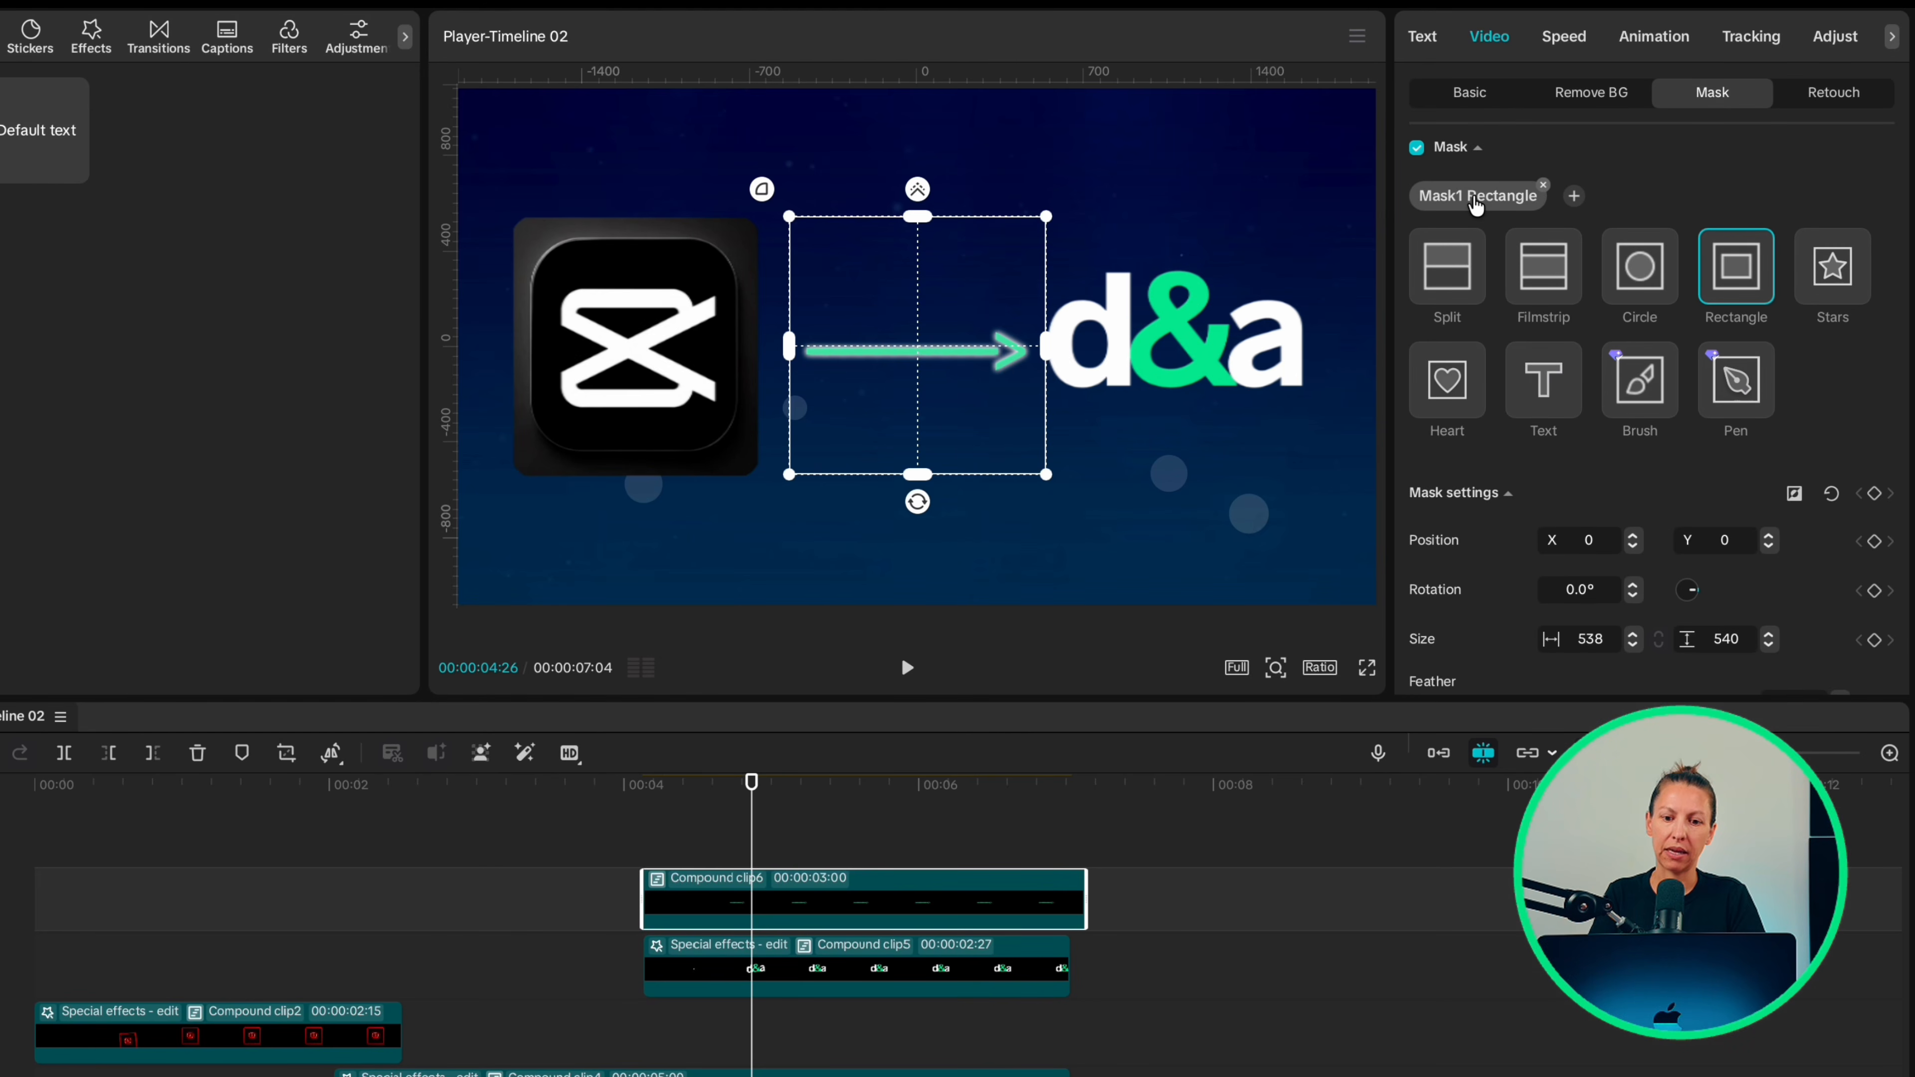
{"action": "left_click_drag", "start_coordinate": [914, 470], "coordinate": [910, 386]}
{"action": "left_click_drag", "start_coordinate": [786, 351], "coordinate": [790, 352]}
Check the masked arrow's entrance frame by frame and shift its compound clip to start at 00:00:04:08.
{"action": "left_click", "coordinate": [632, 858]}
{"action": "key", "text": "Right"}
{"action": "key", "text": "Right"}
{"action": "key", "text": "Right"}
{"action": "key", "text": "Right"}
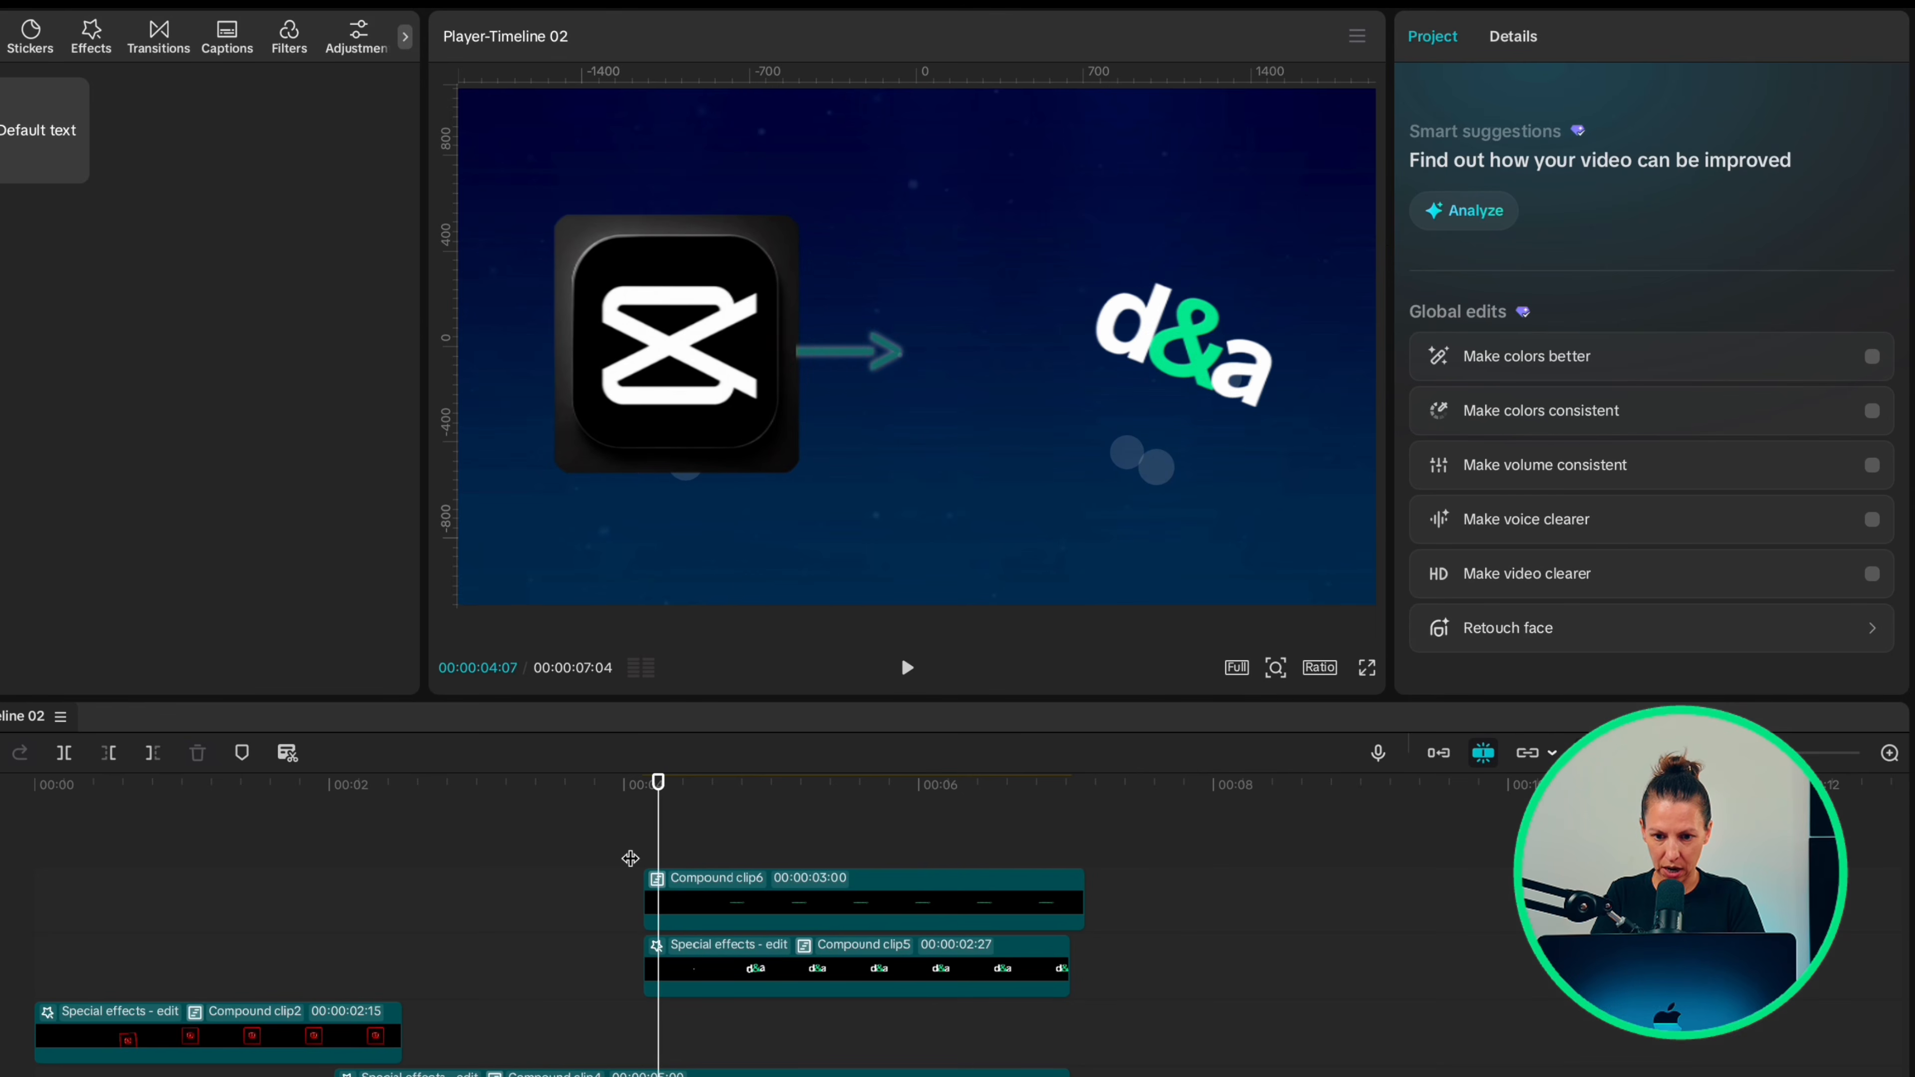
{"action": "key", "text": "Right"}
{"action": "key", "text": "Right"}
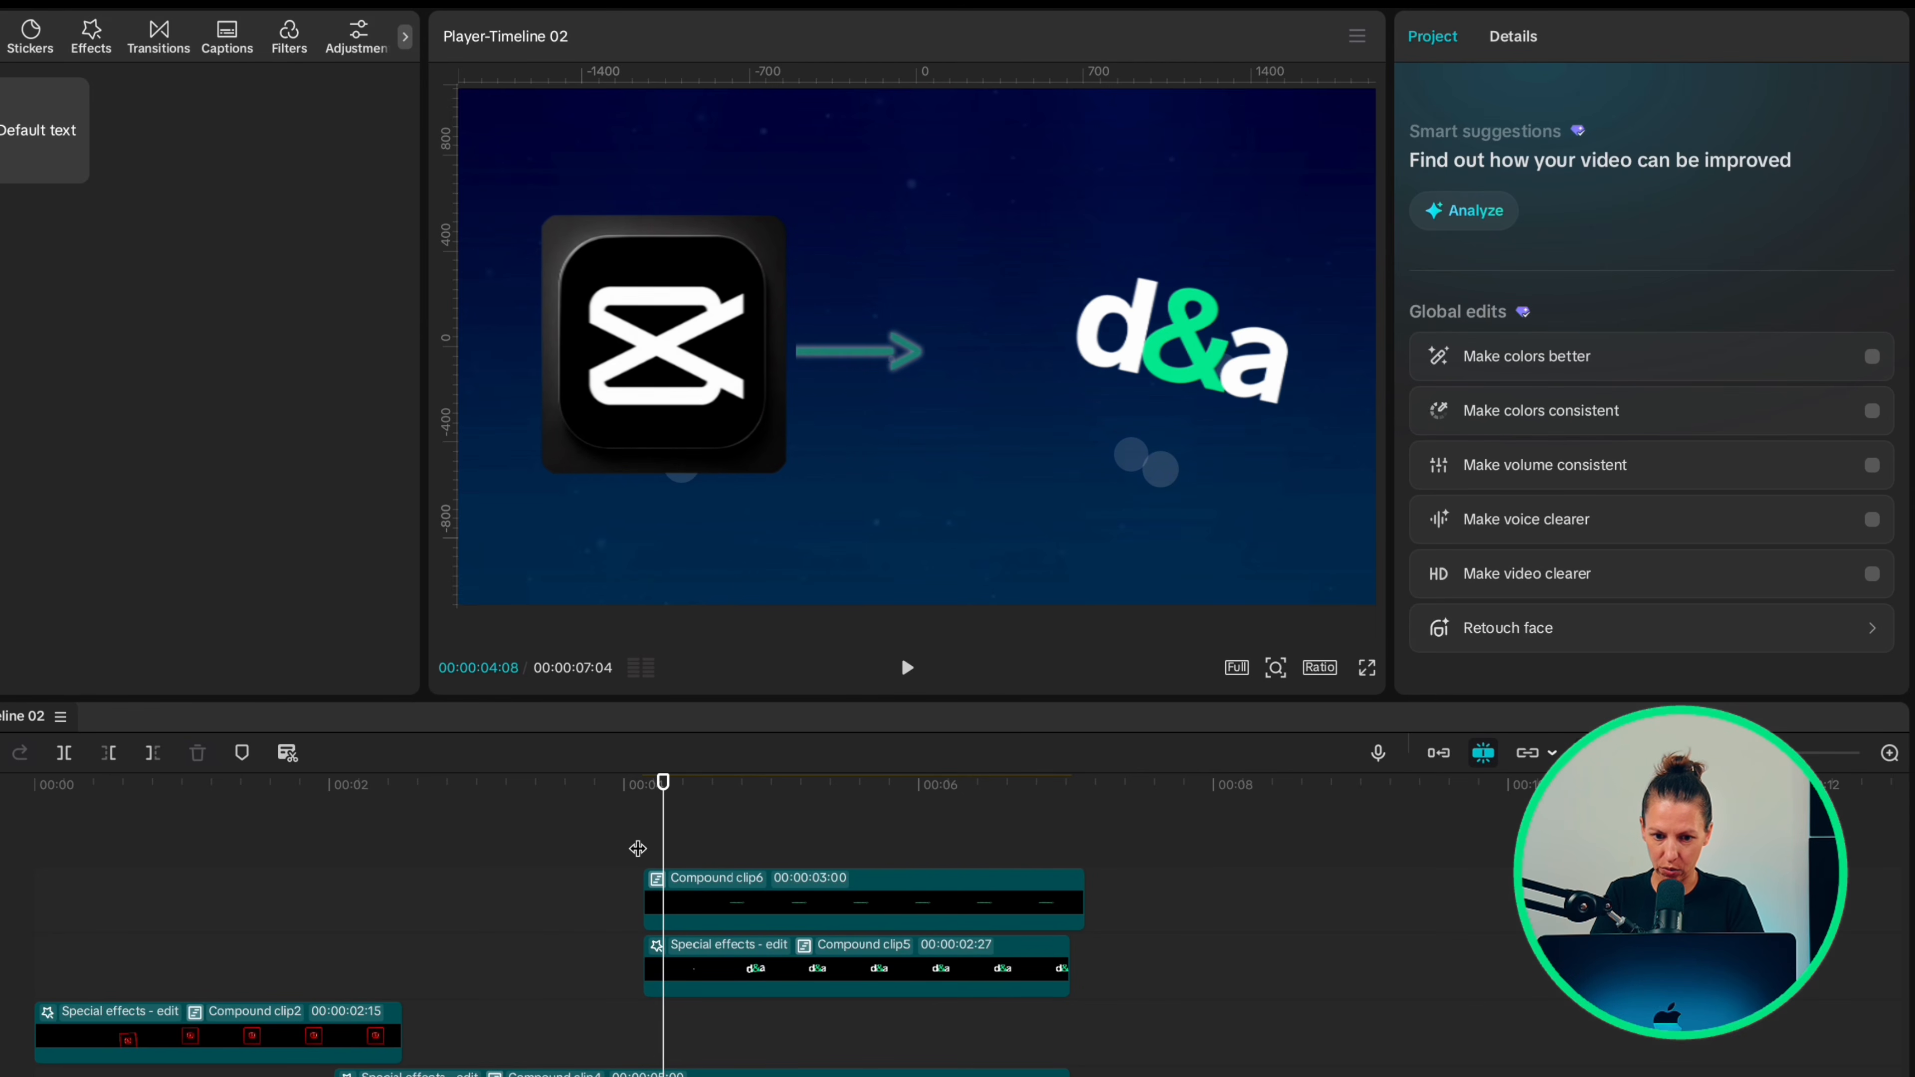
{"action": "left_click_drag", "start_coordinate": [739, 893], "coordinate": [756, 892]}
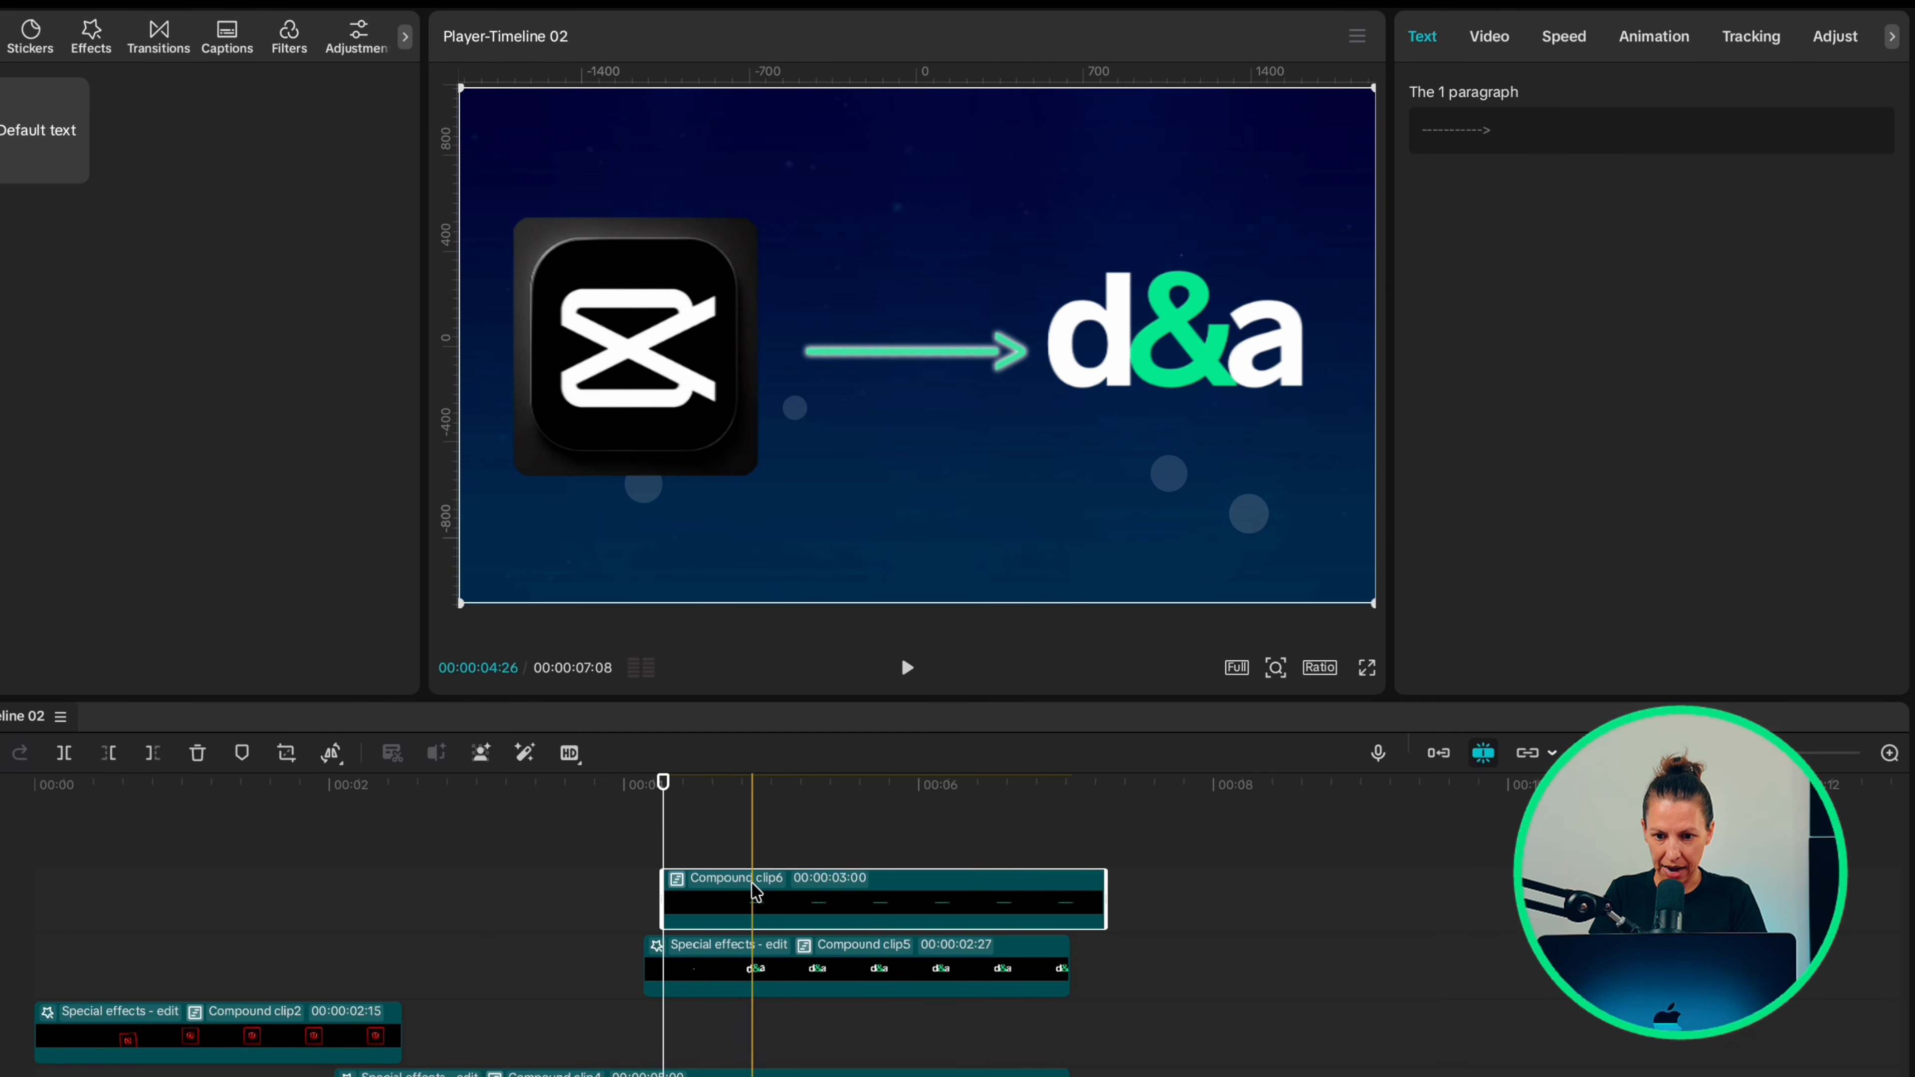
Trim the end of the arrow's compound clip at 00:00:07:01 to match the end of the d&a logo clip.
{"action": "left_click", "coordinate": [1073, 832]}
{"action": "left_click", "coordinate": [1071, 898]}
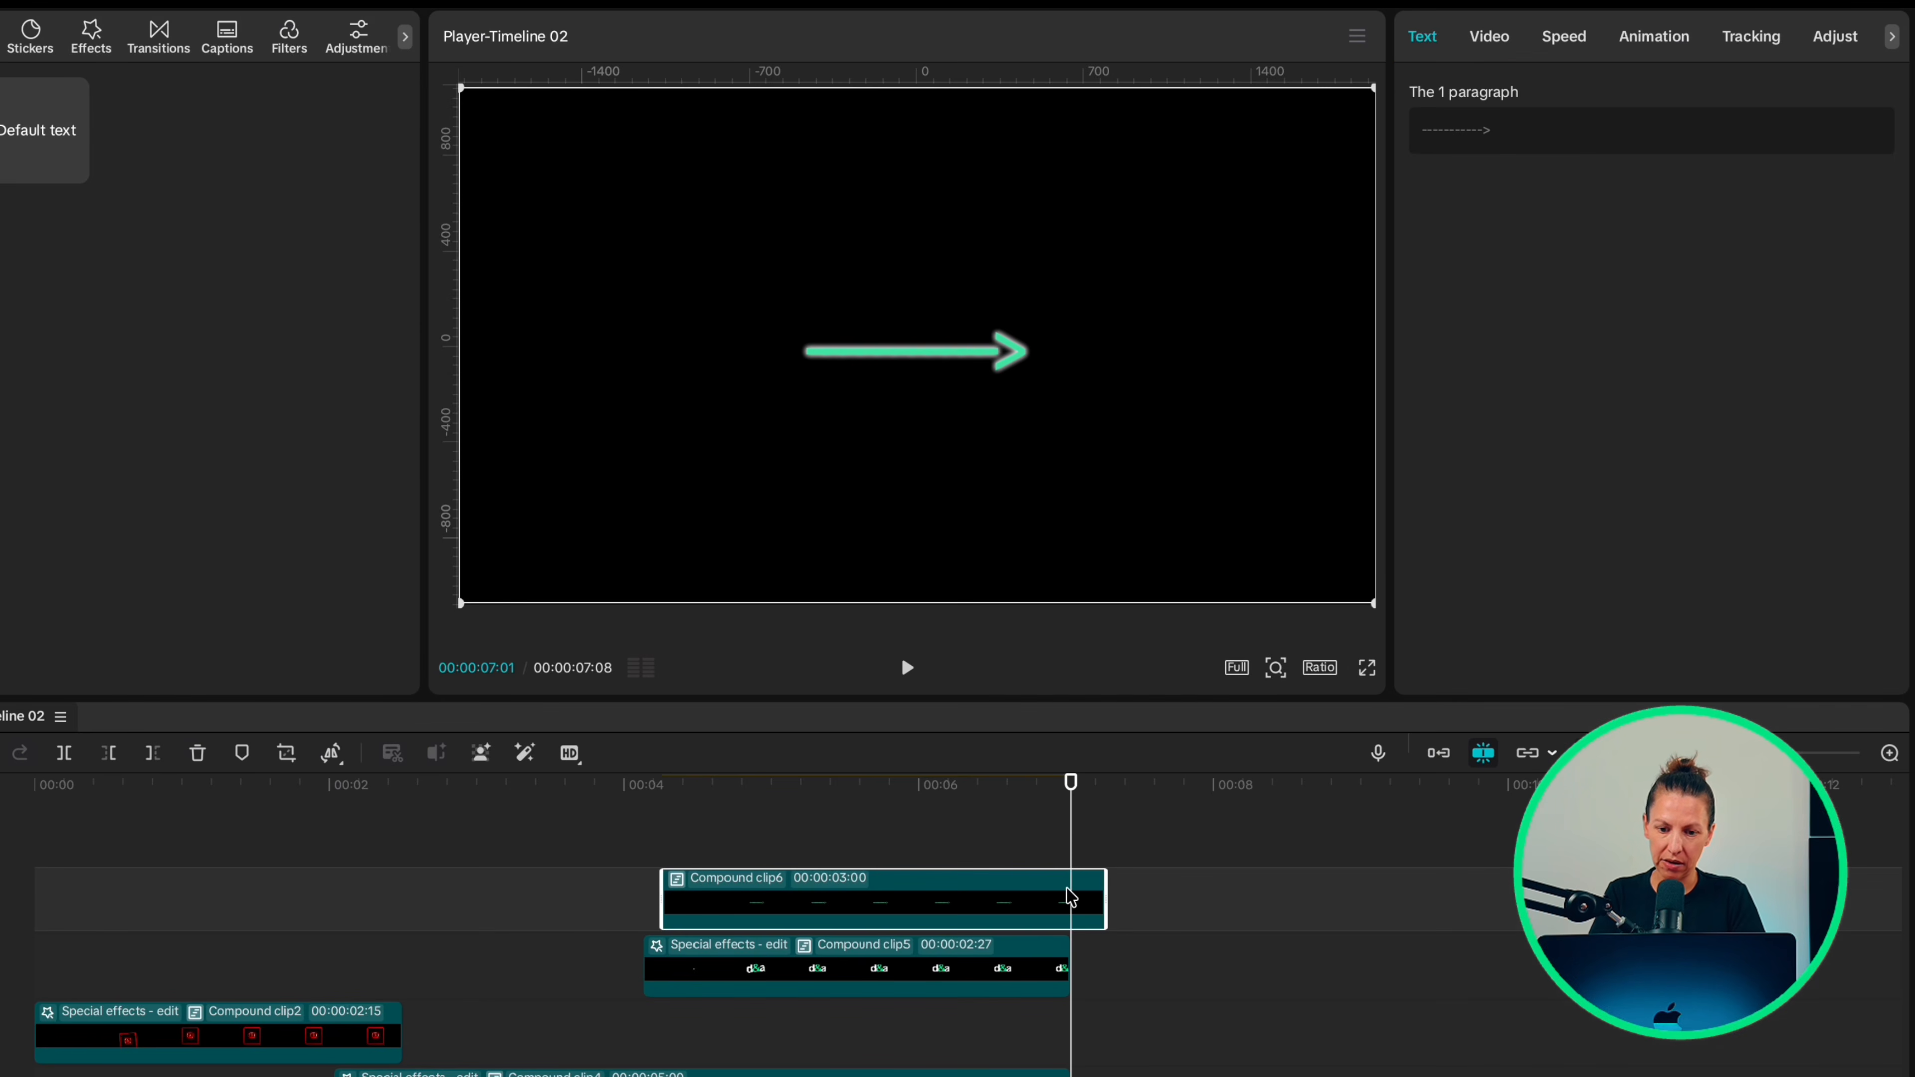
{"action": "key", "text": "w"}
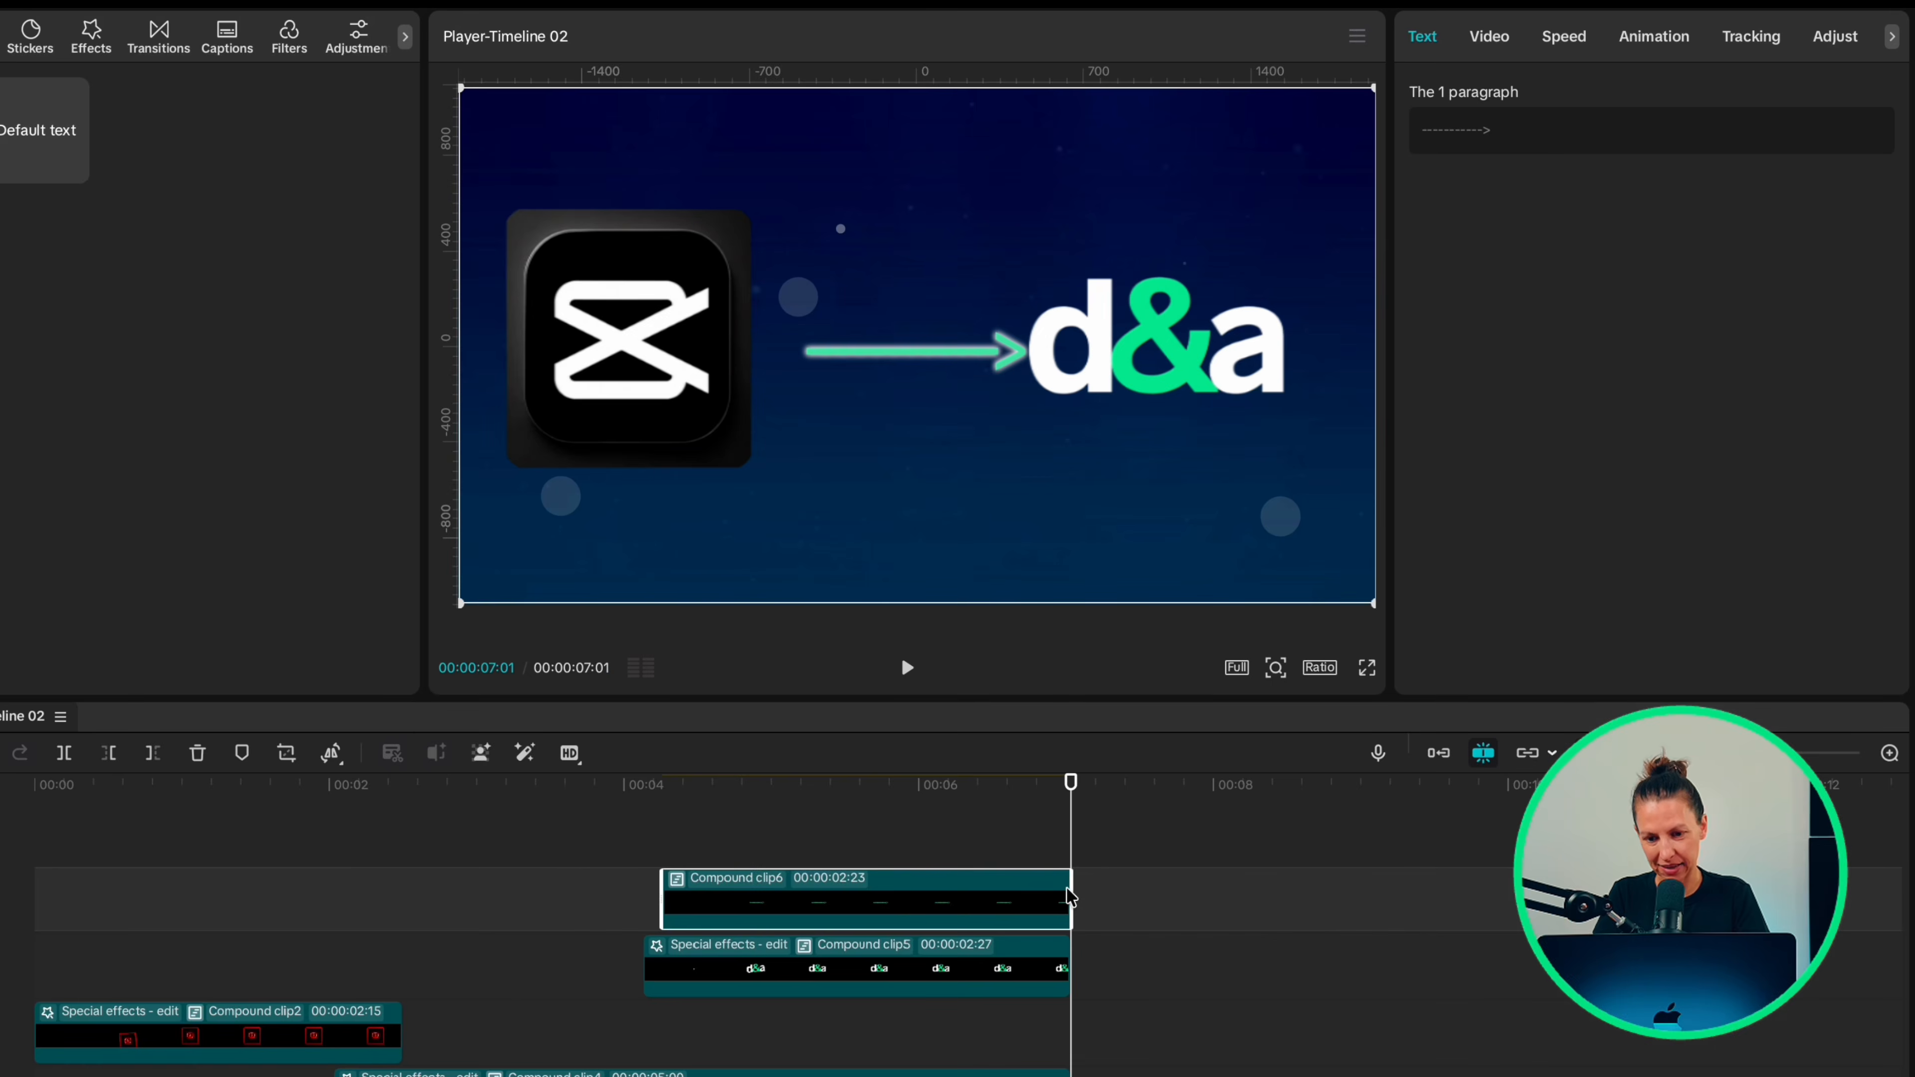